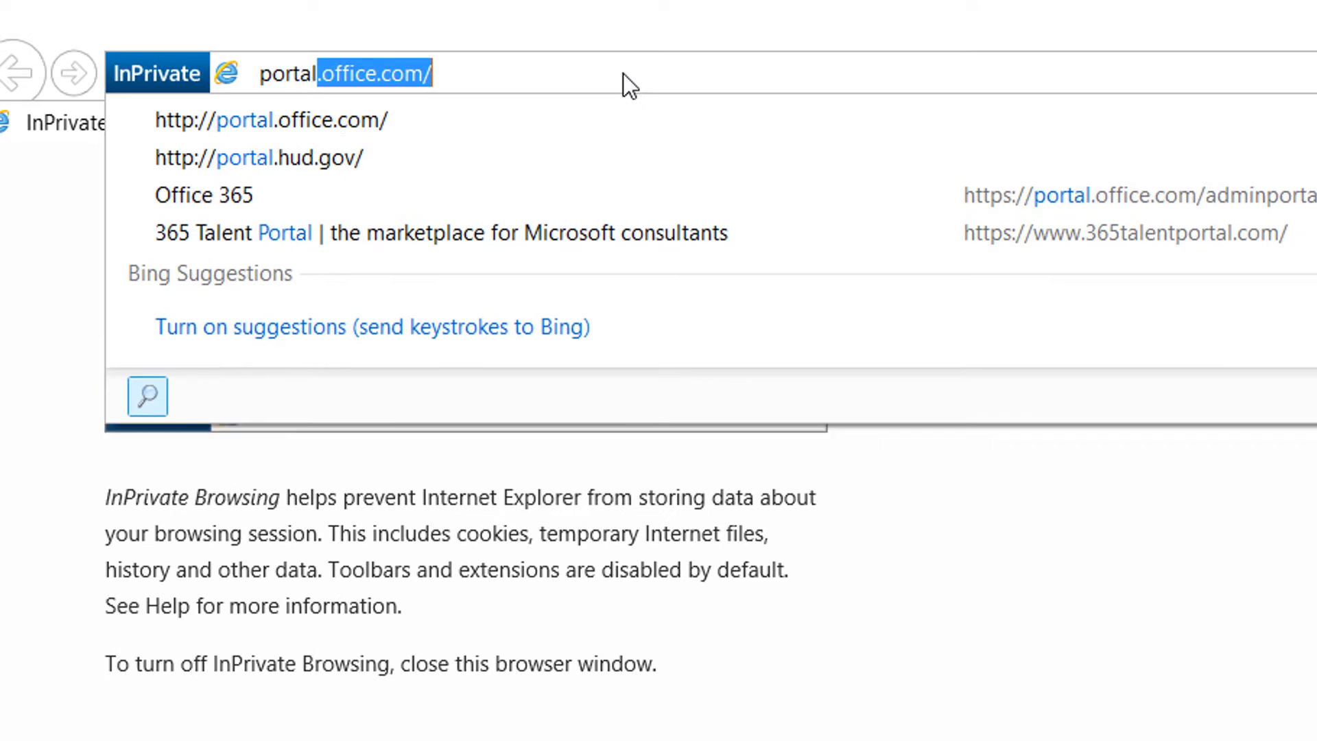
Step: Load portal.office.com in the InPrivate window
{"action": "key", "text": "Return"}
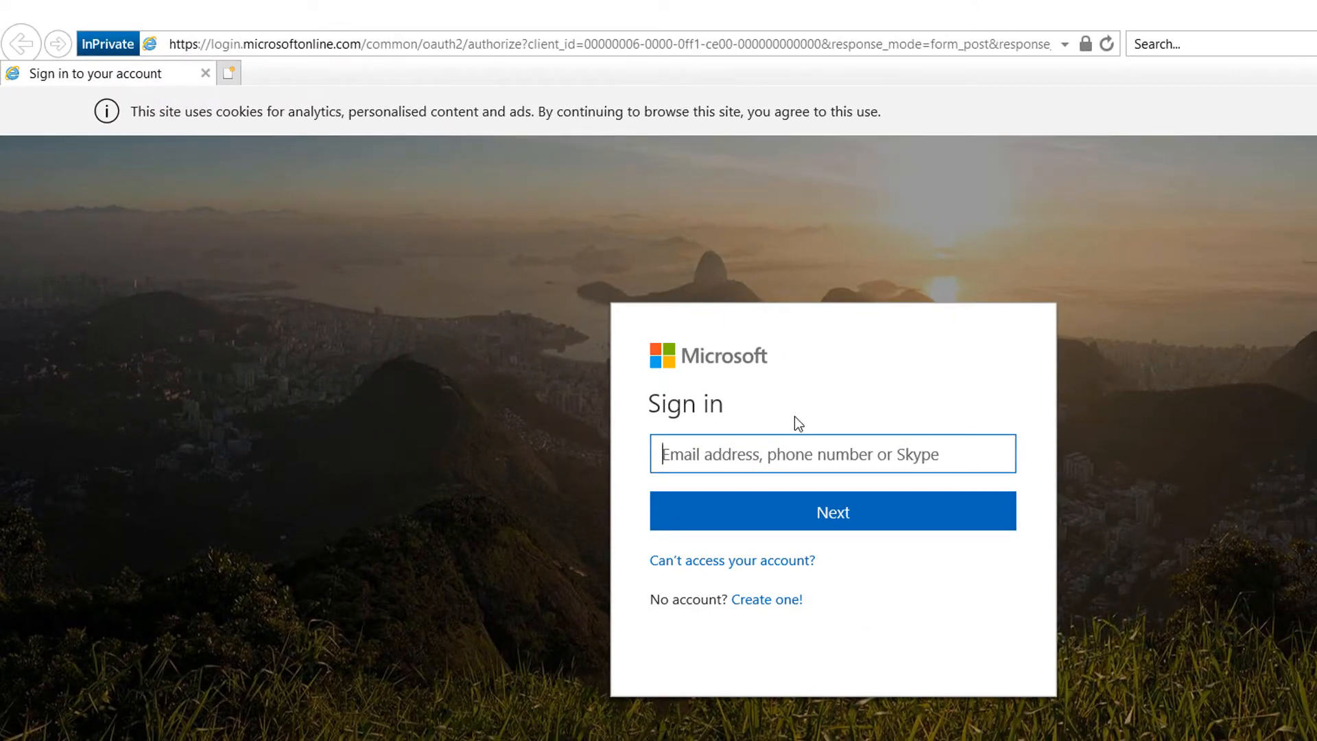
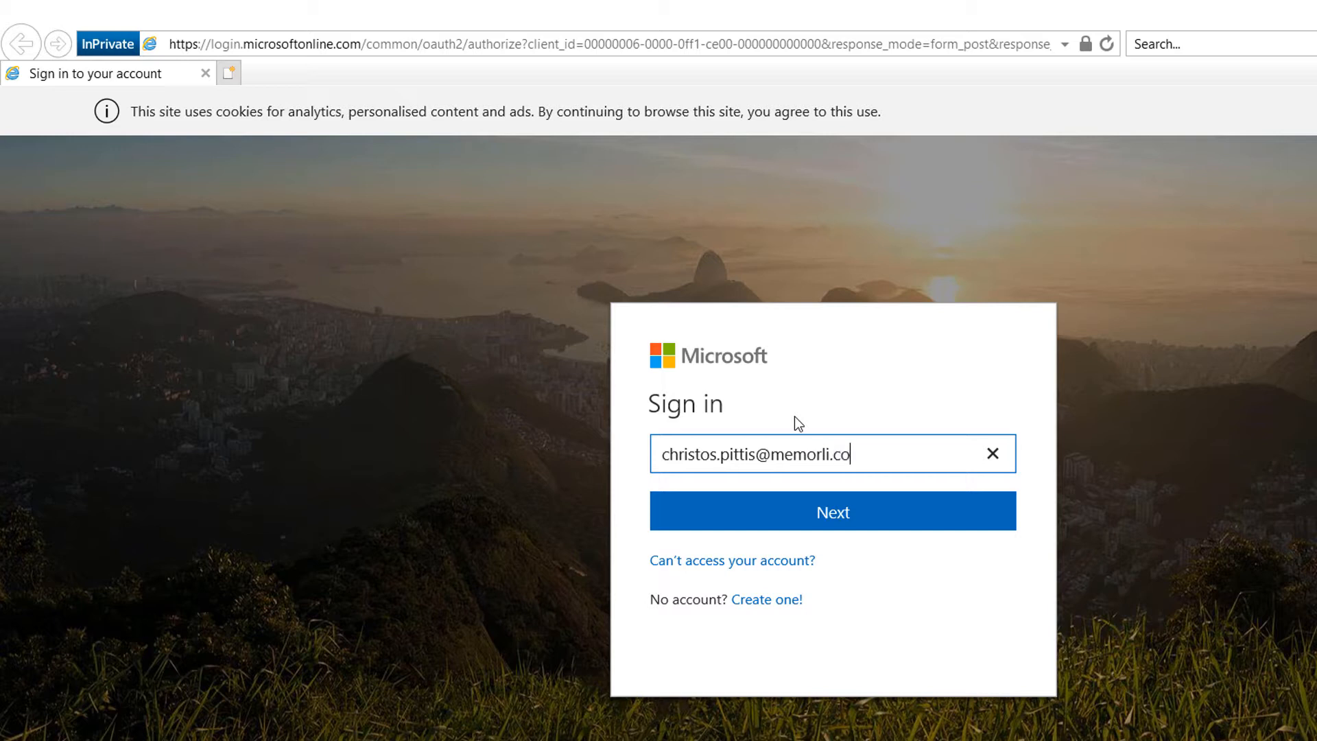
Step: Sign in with the admin account's e-mail and password, choosing to stay signed in
{"action": "left_click", "coordinate": [816, 511]}
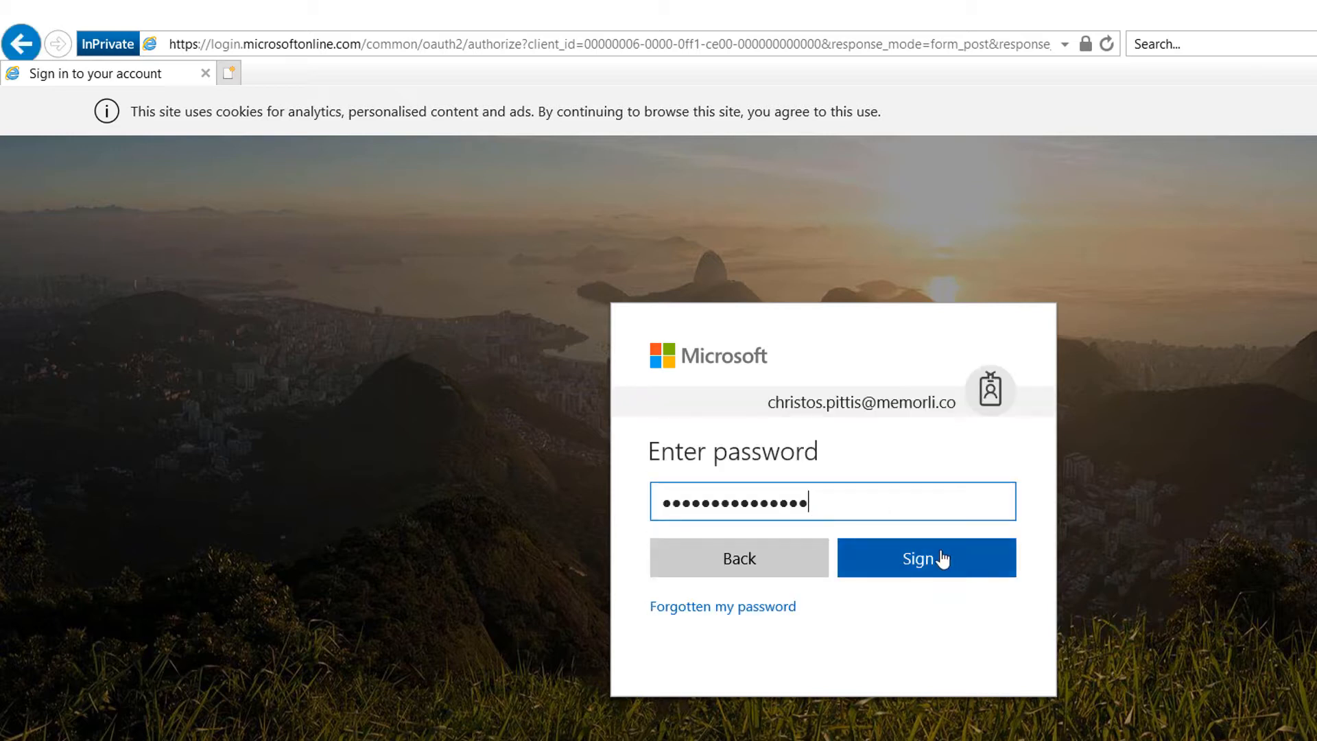
{"action": "left_click", "coordinate": [942, 559]}
{"action": "left_click", "coordinate": [712, 599]}
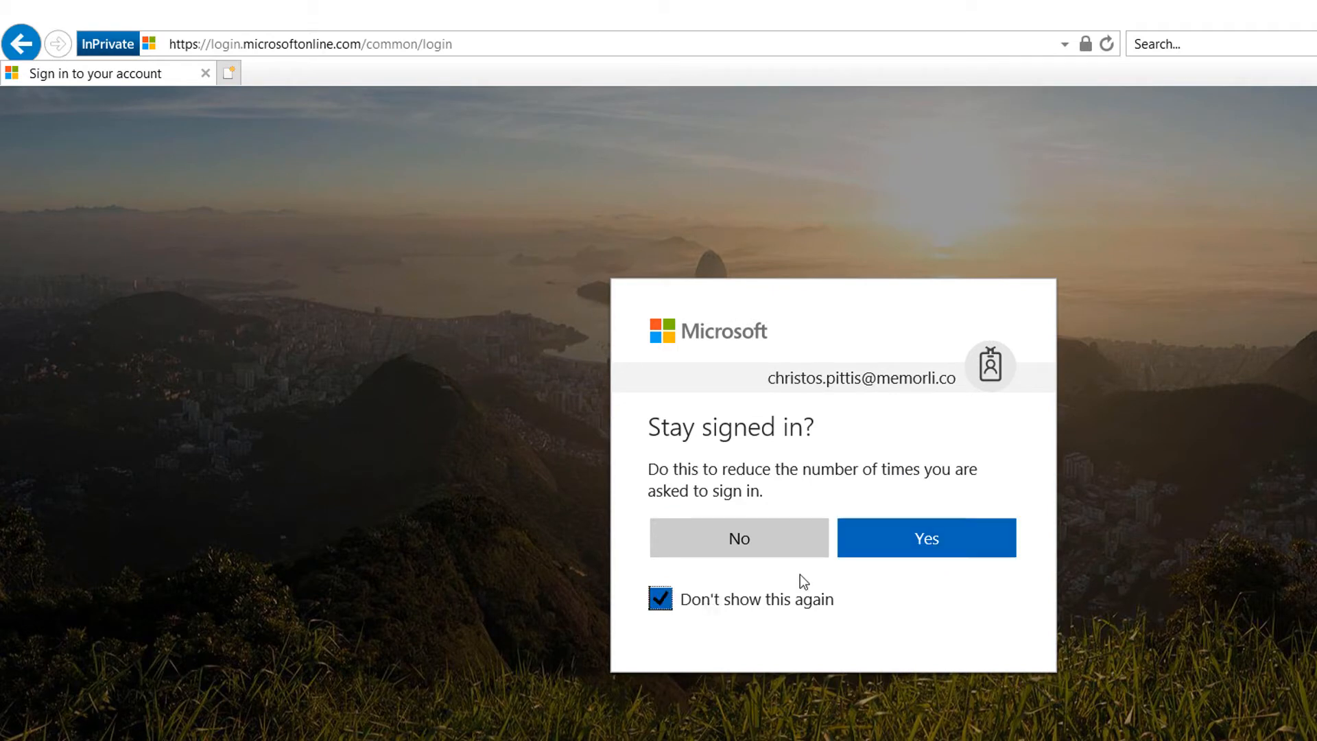
{"action": "left_click", "coordinate": [945, 539]}
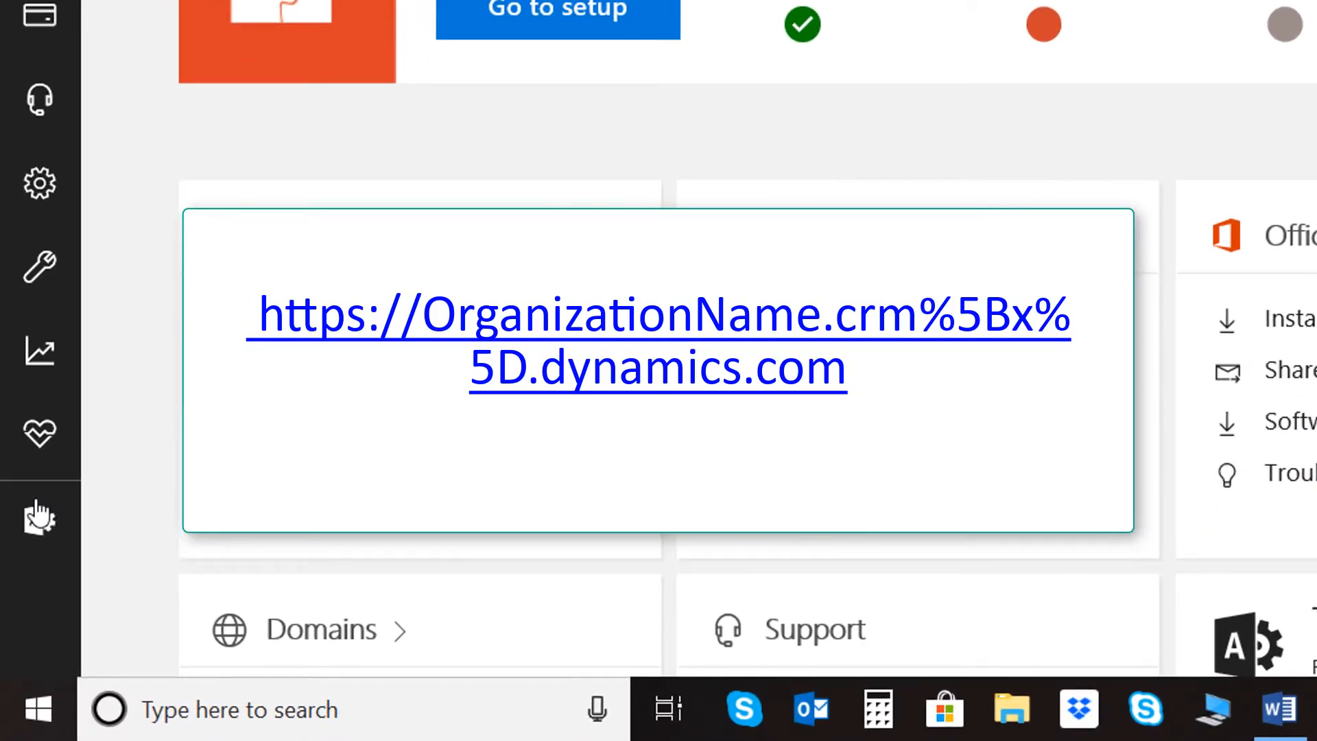
Step: Open the Memorli Limited production instance from the Dynamics 365 admin centre
{"action": "left_click", "coordinate": [21, 621]}
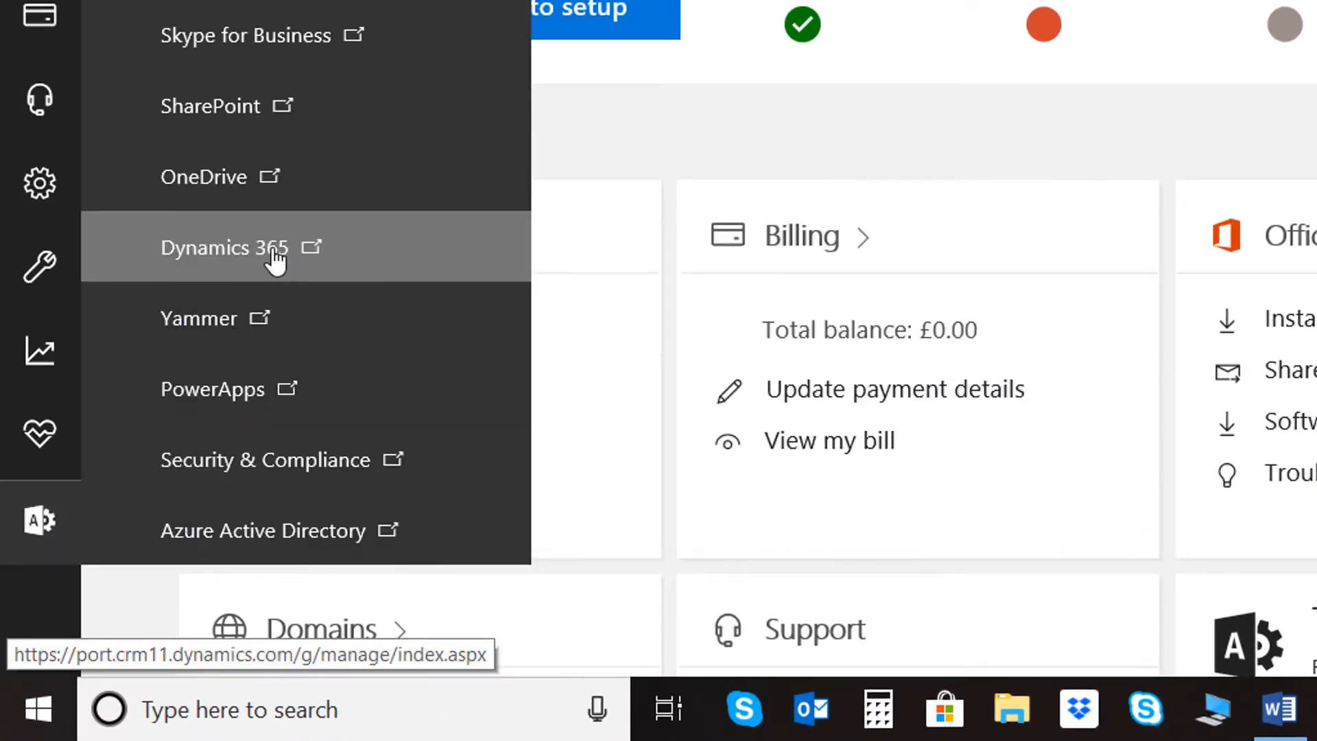
{"action": "left_click", "coordinate": [275, 260]}
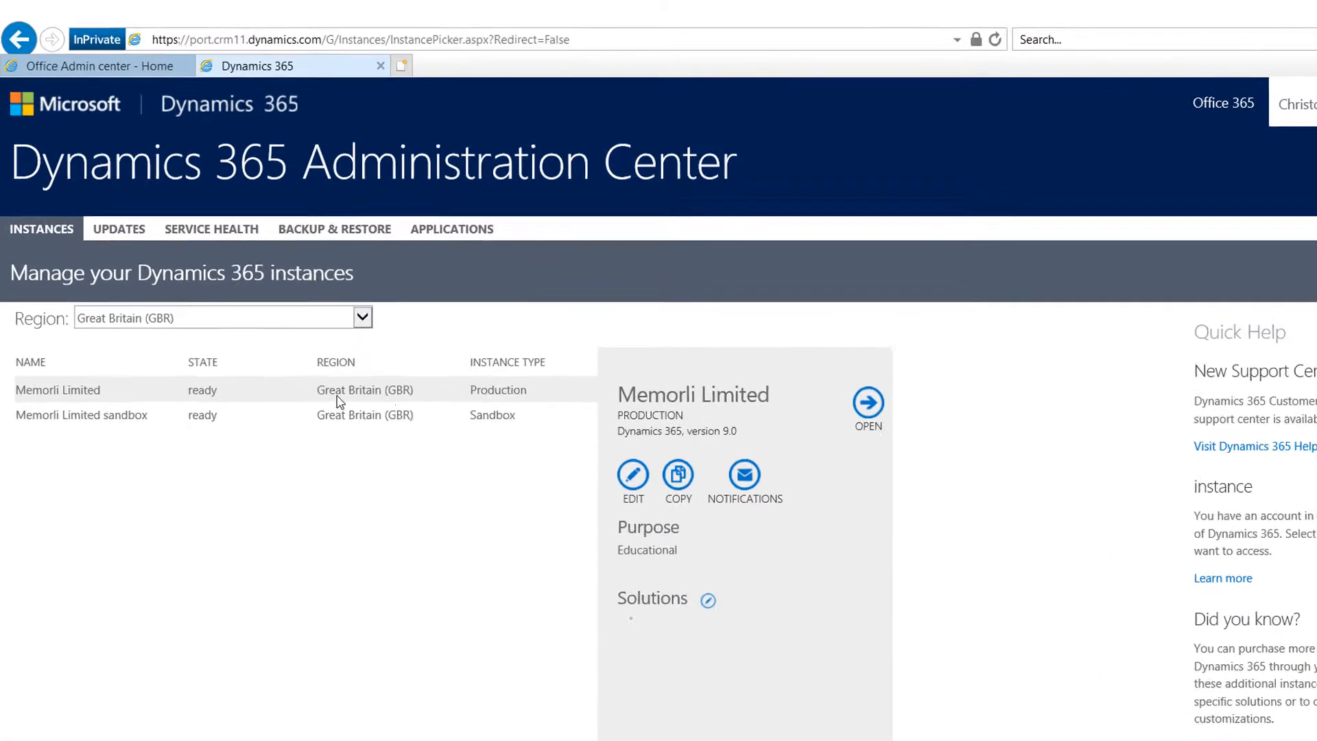
{"action": "left_click", "coordinate": [97, 413]}
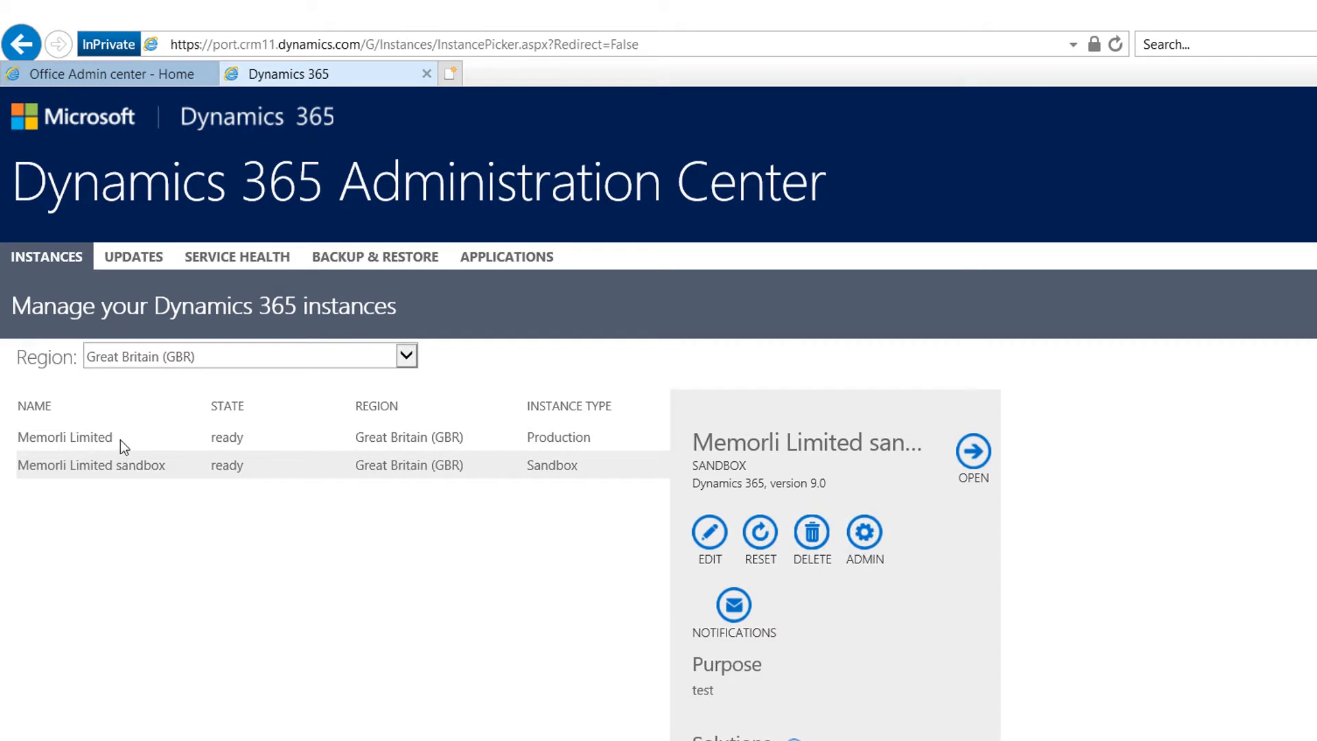
{"action": "left_click", "coordinate": [121, 439]}
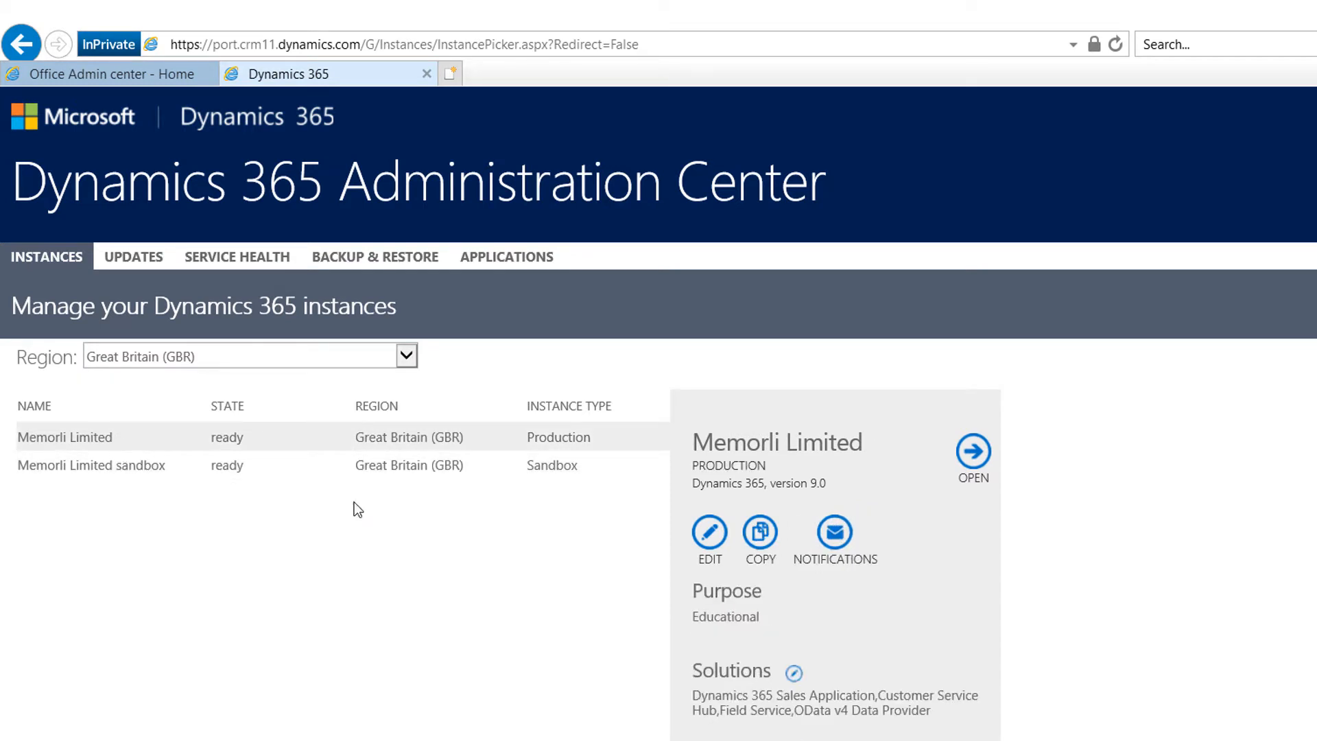
{"action": "left_click", "coordinate": [974, 453]}
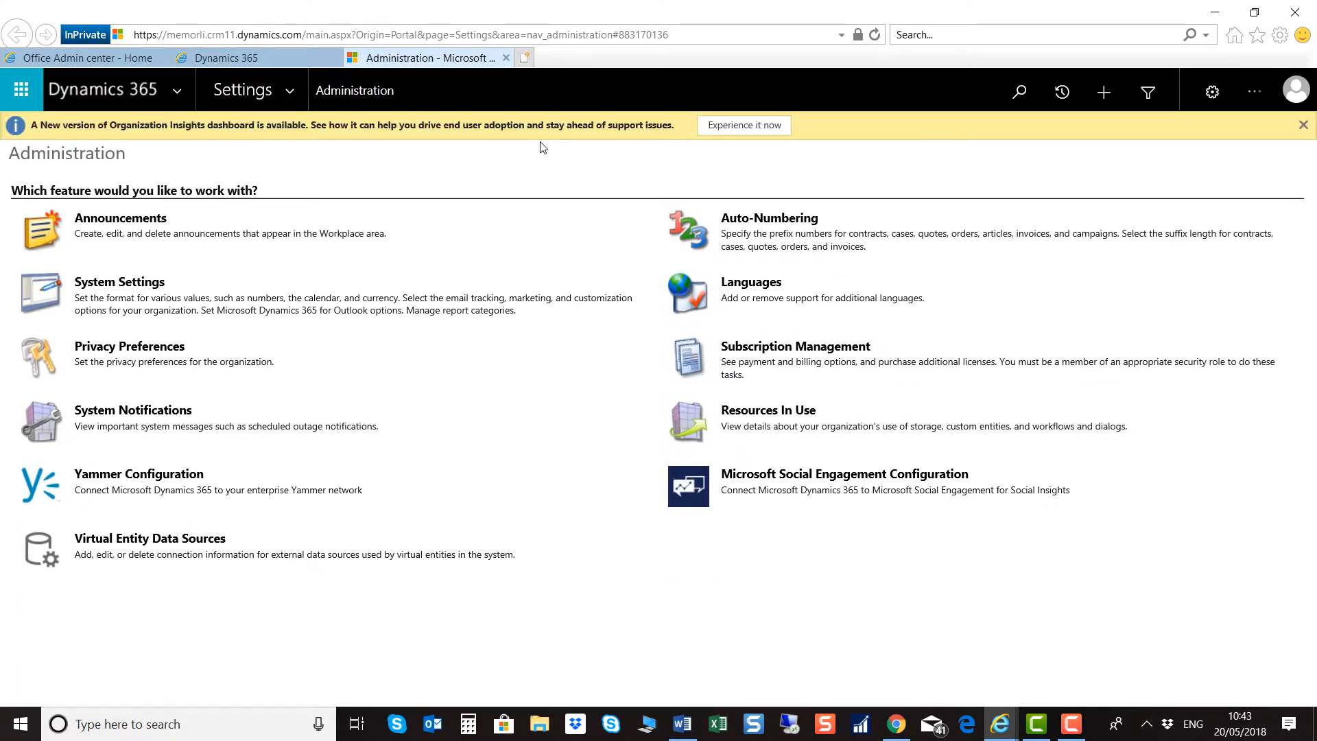
Step: Copy the instance's base address, up to dynamics.com, from the address bar
{"action": "left_click", "coordinate": [209, 33]}
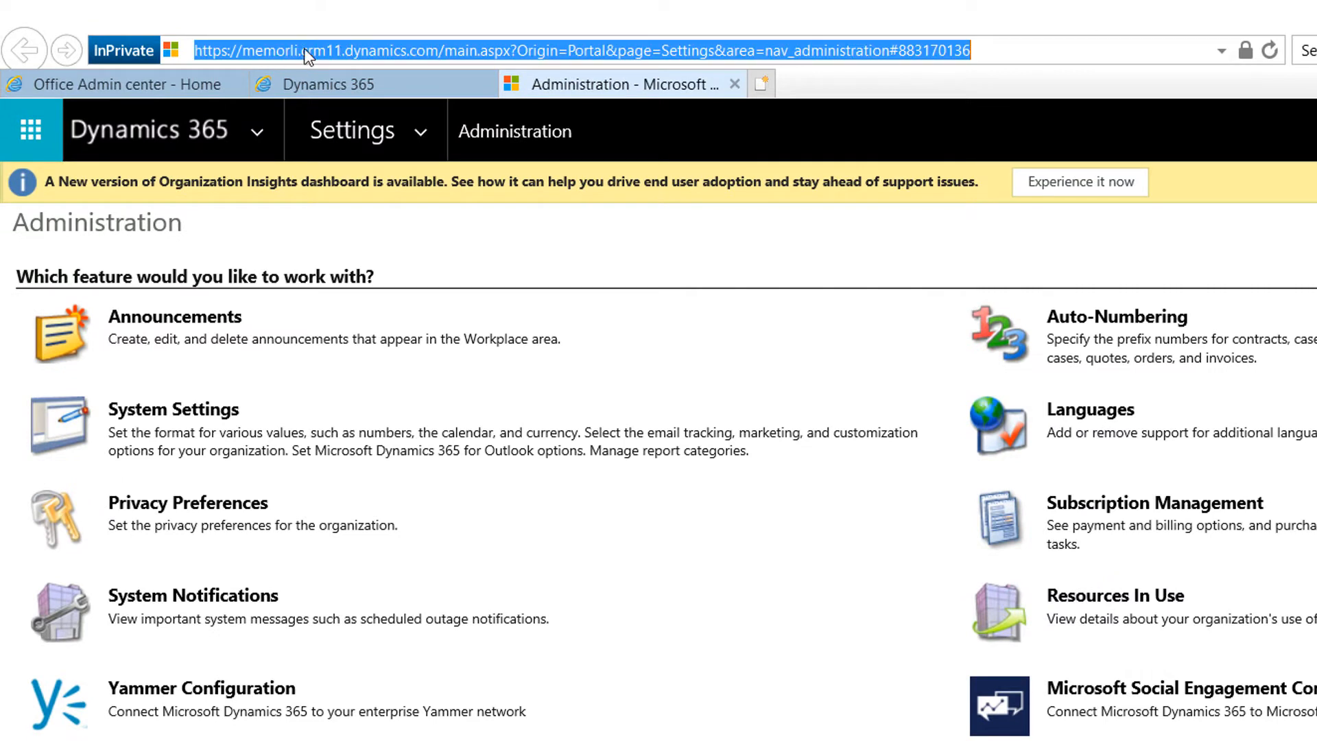
{"action": "left_click", "coordinate": [379, 50]}
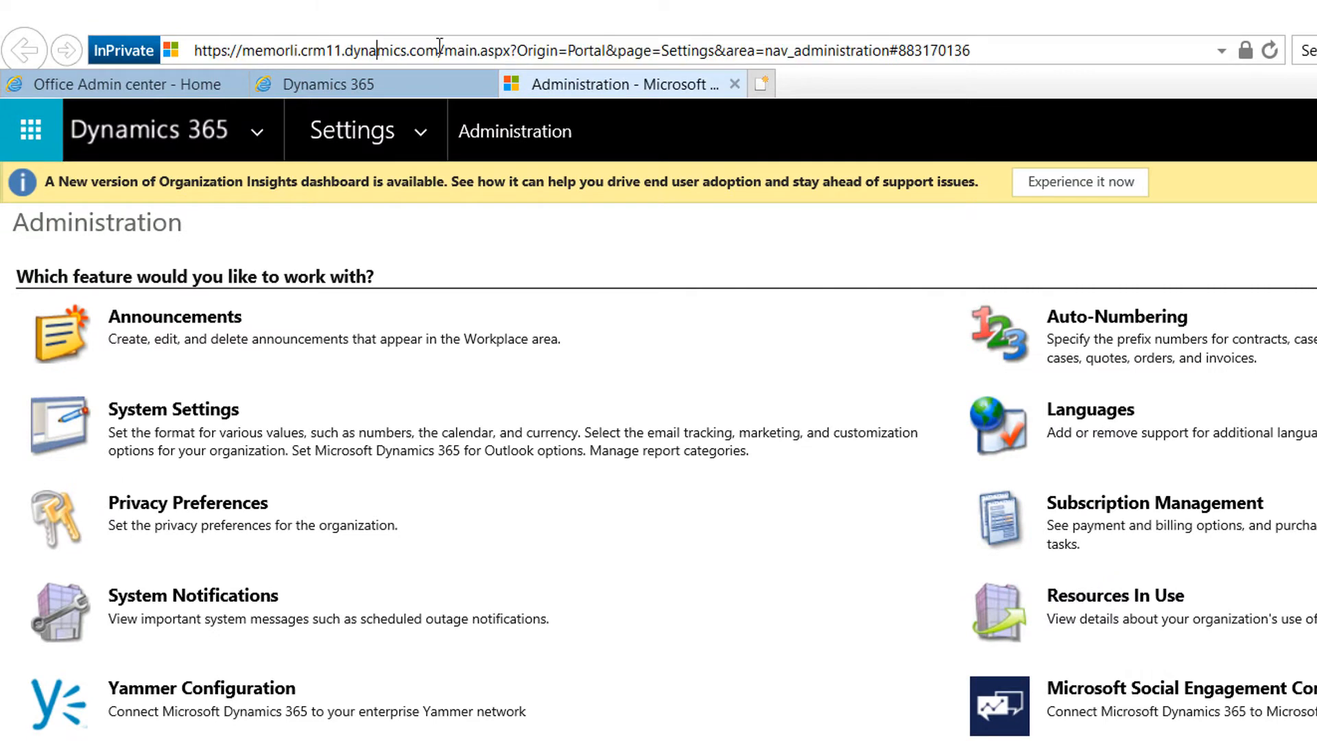
{"action": "left_click_drag", "start_coordinate": [440, 51], "coordinate": [184, 55]}
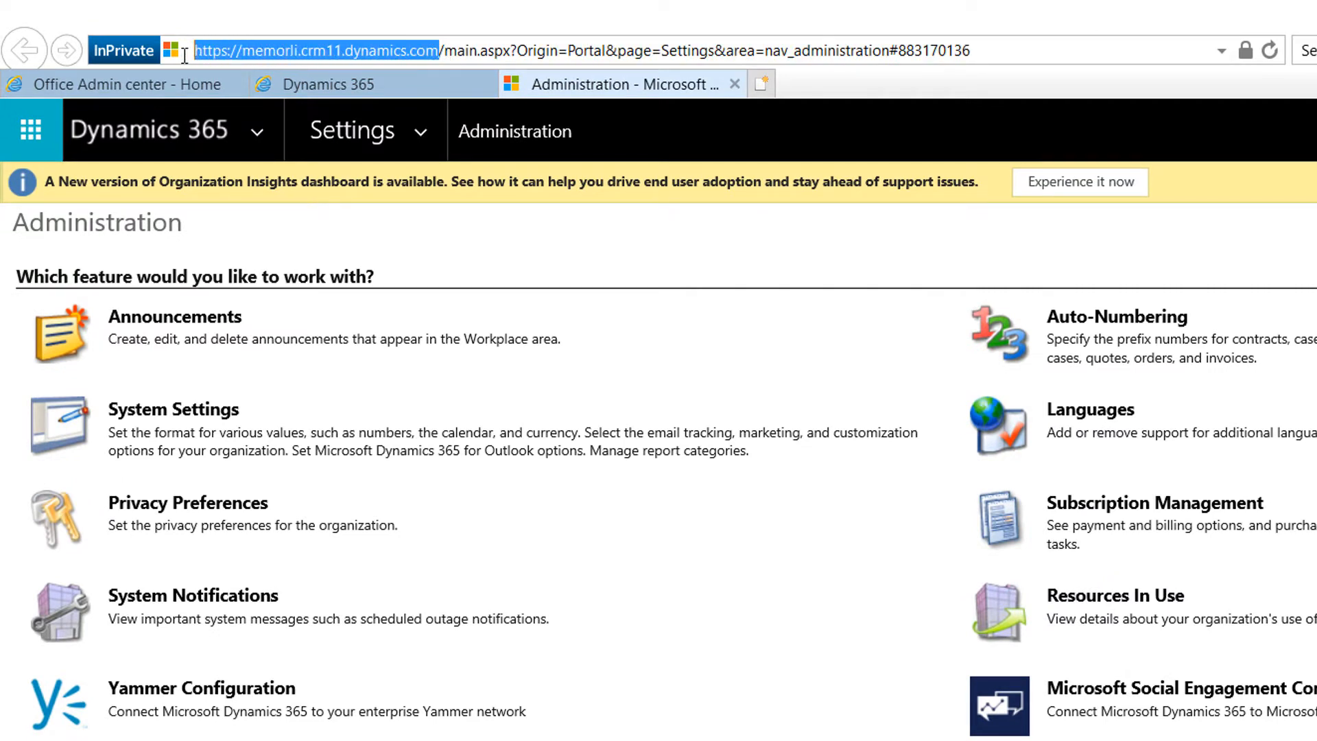
{"action": "right_click", "coordinate": [260, 49]}
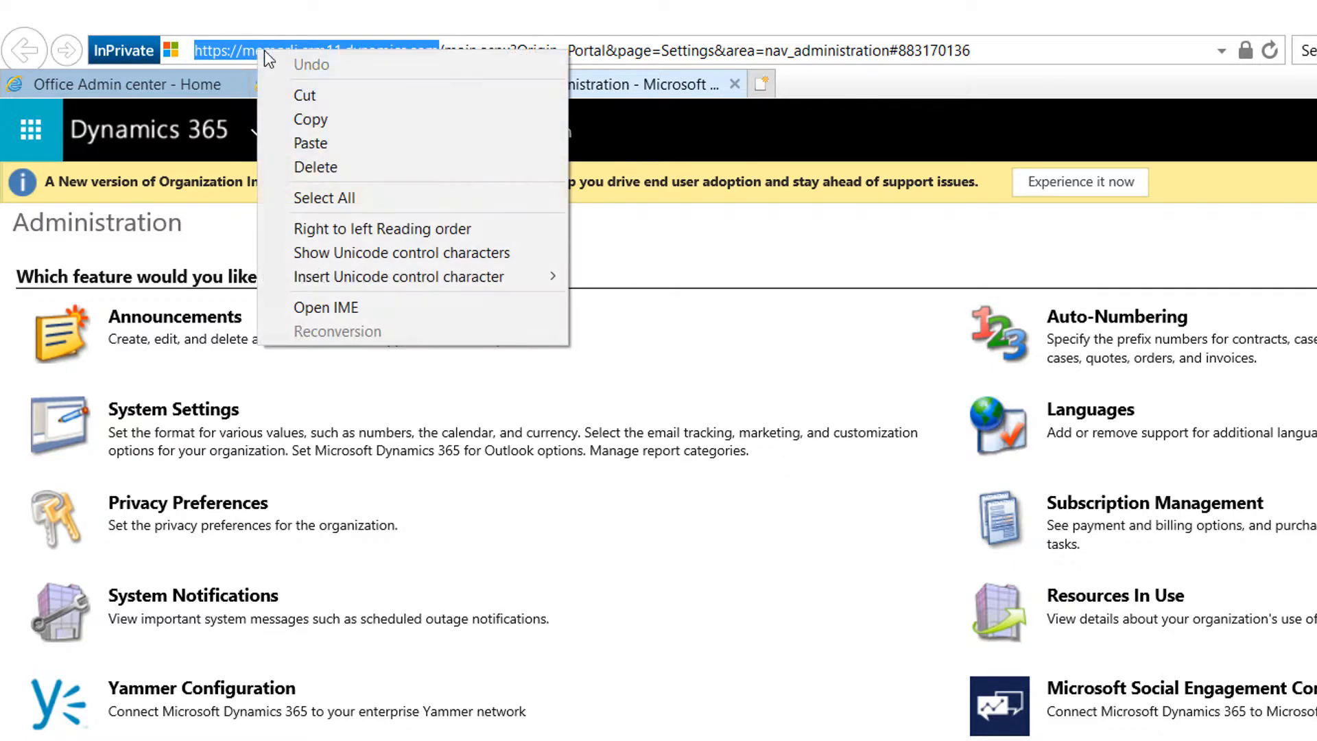
{"action": "left_click", "coordinate": [313, 119]}
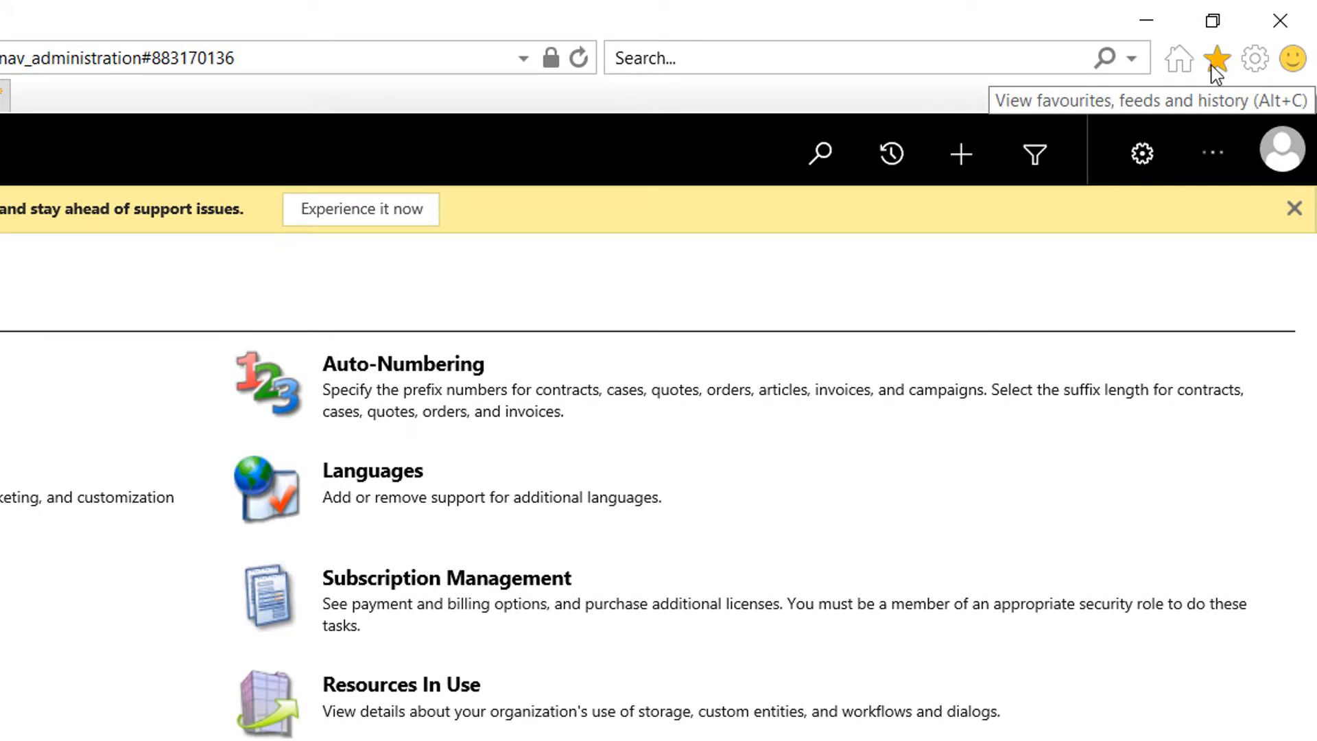
Step: Save the page as a favourite named 'Microsoft Dynamics 365 Business Central'
{"action": "left_click", "coordinate": [1214, 62]}
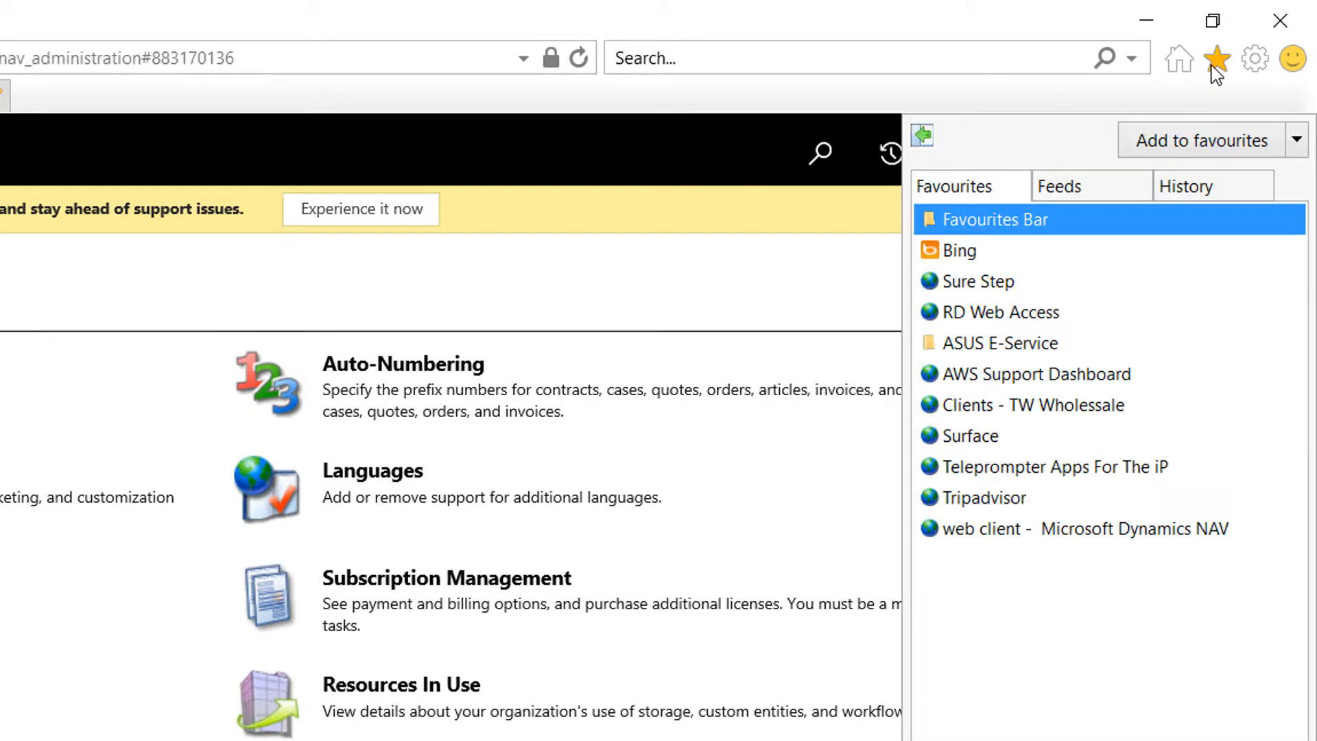
{"action": "left_click", "coordinate": [1218, 142]}
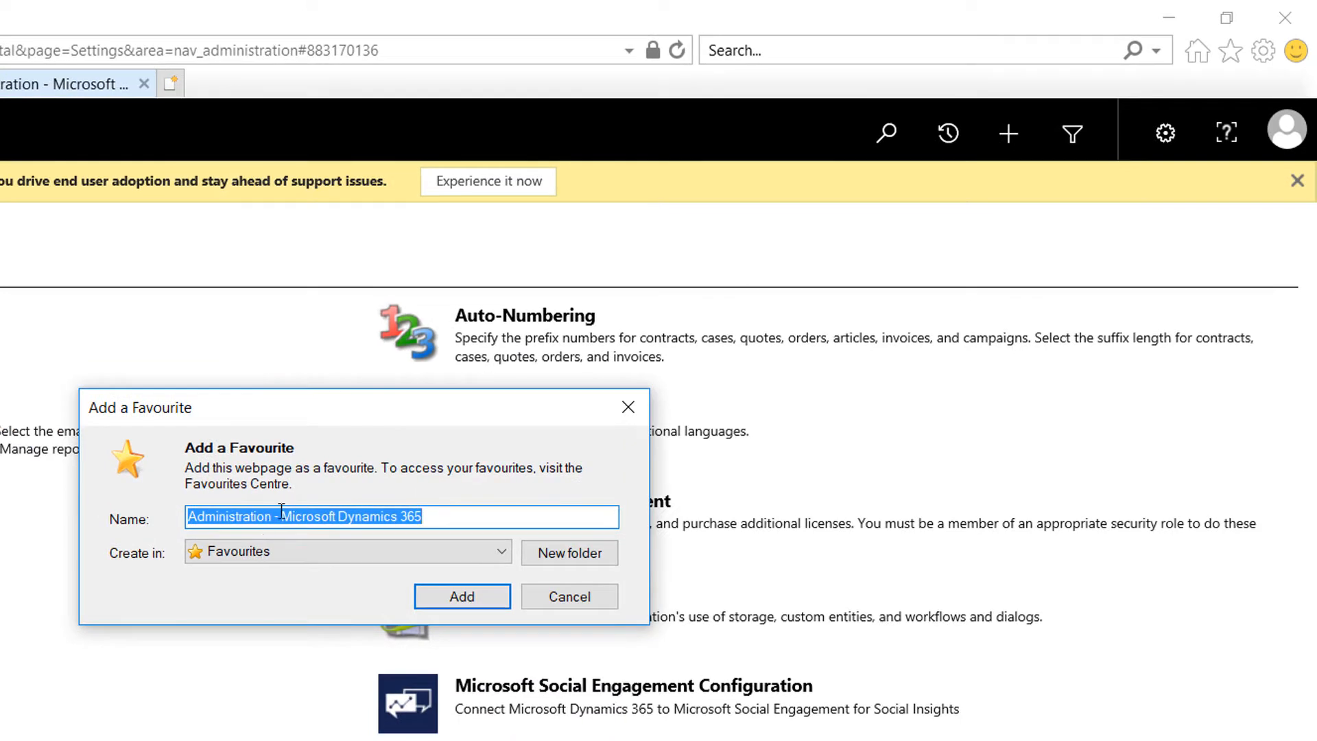
{"action": "left_click_drag", "start_coordinate": [282, 511], "coordinate": [106, 519]}
{"action": "key", "text": "BackSpace"}
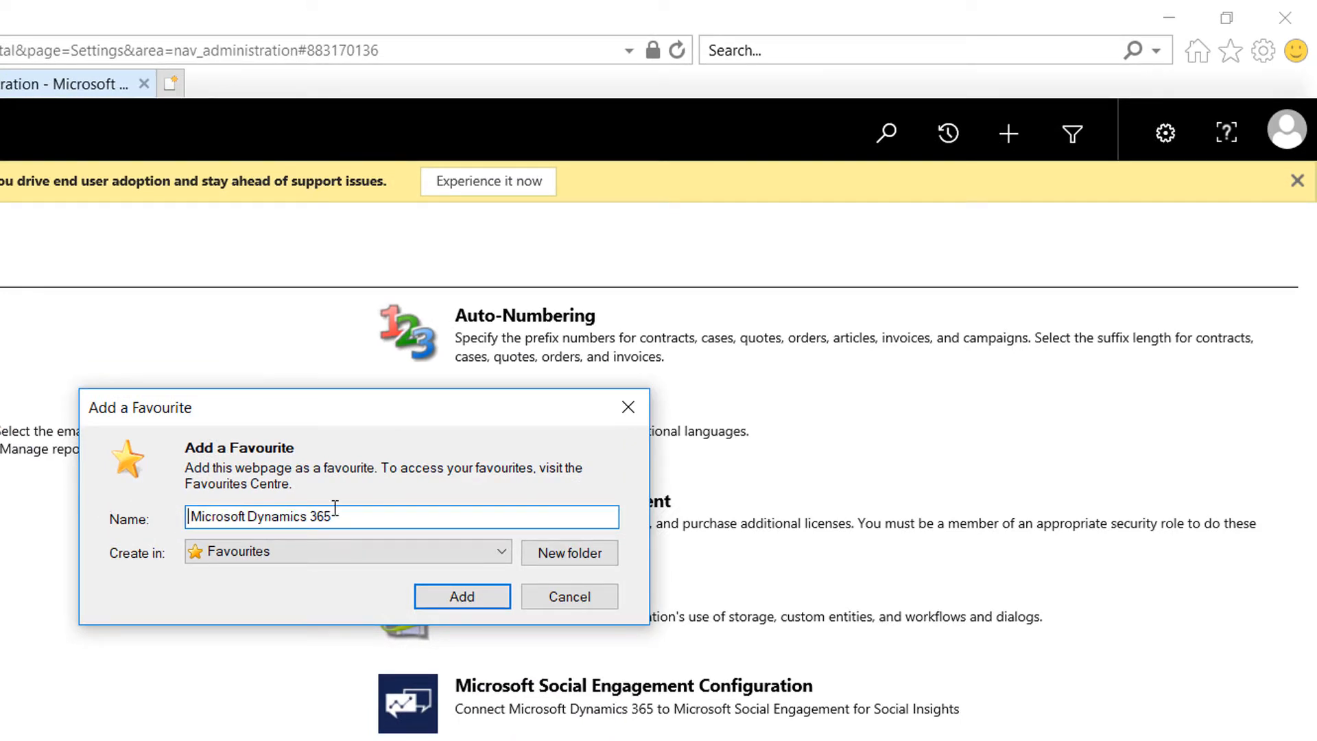
{"action": "type", "text": "Business"}
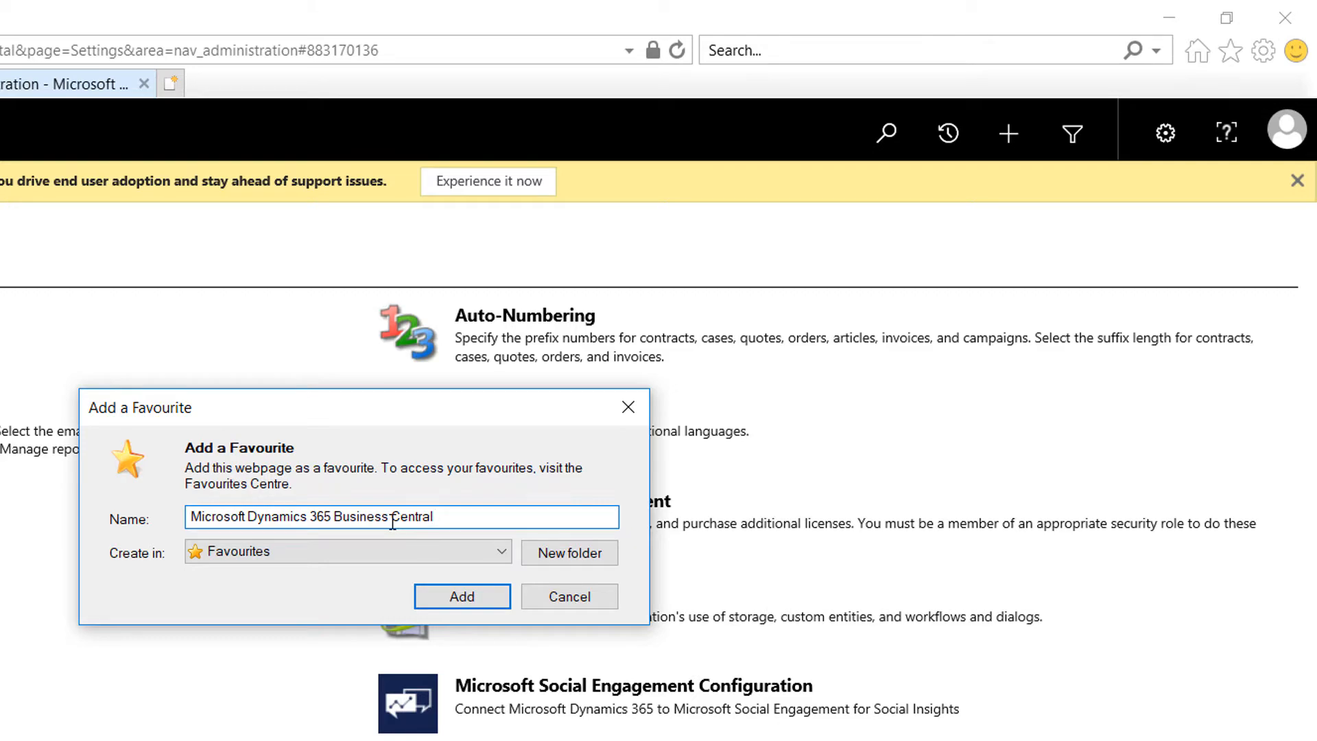
{"action": "type", "text": "Central"}
{"action": "left_click", "coordinate": [479, 597]}
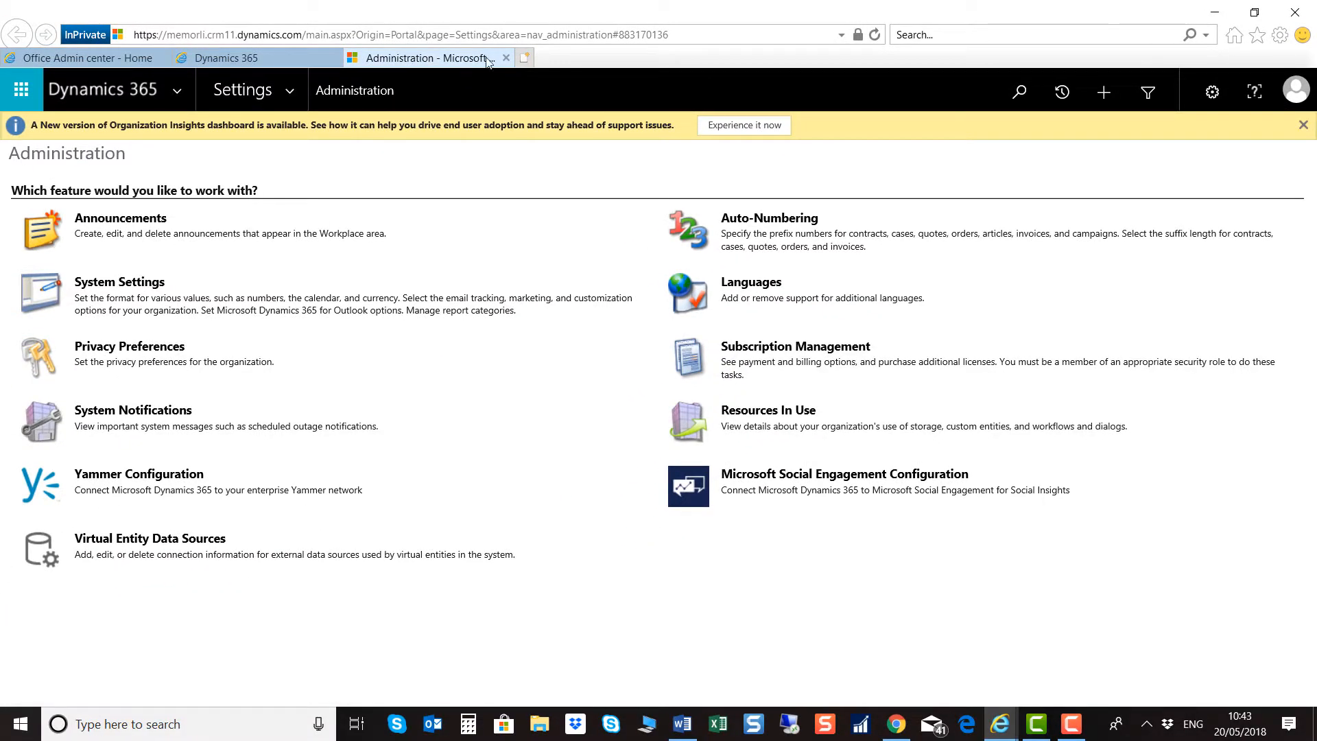
Step: Close the production tab and open the sandbox instance instead
{"action": "left_click", "coordinate": [506, 58]}
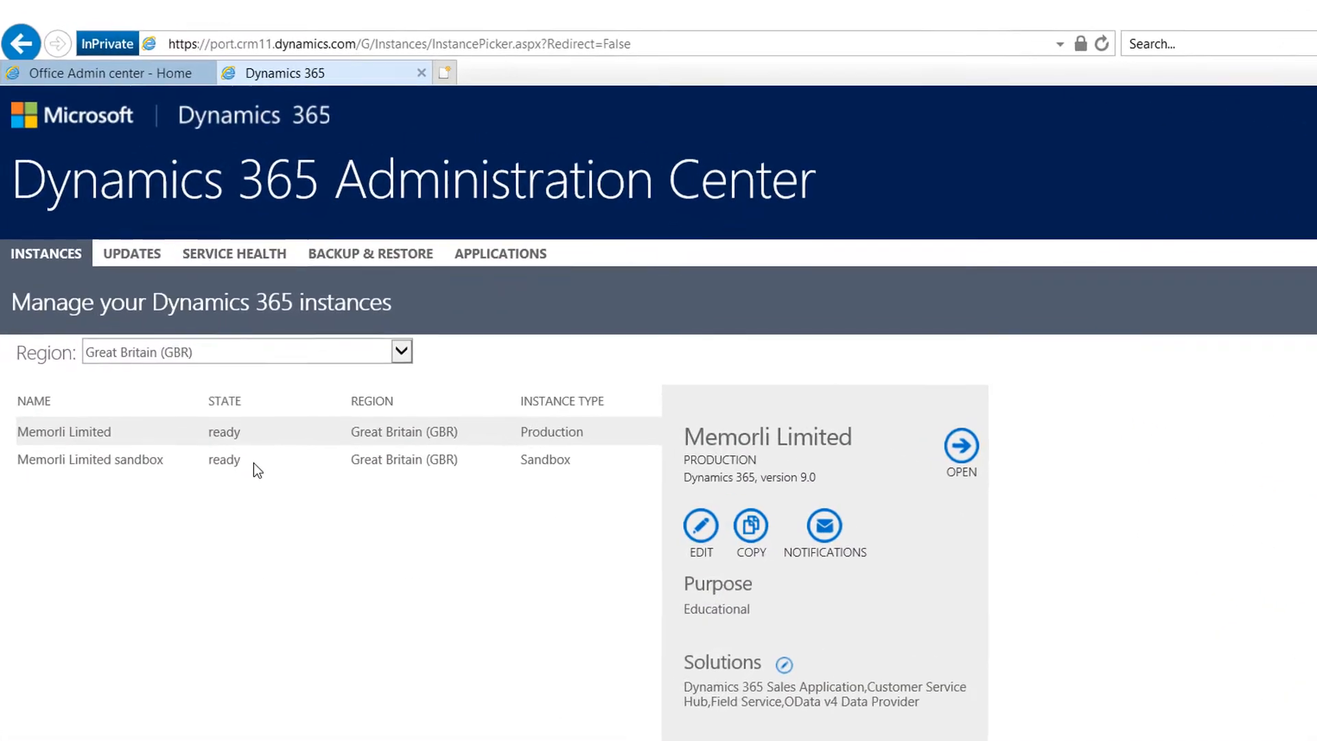
{"action": "left_click", "coordinate": [257, 471]}
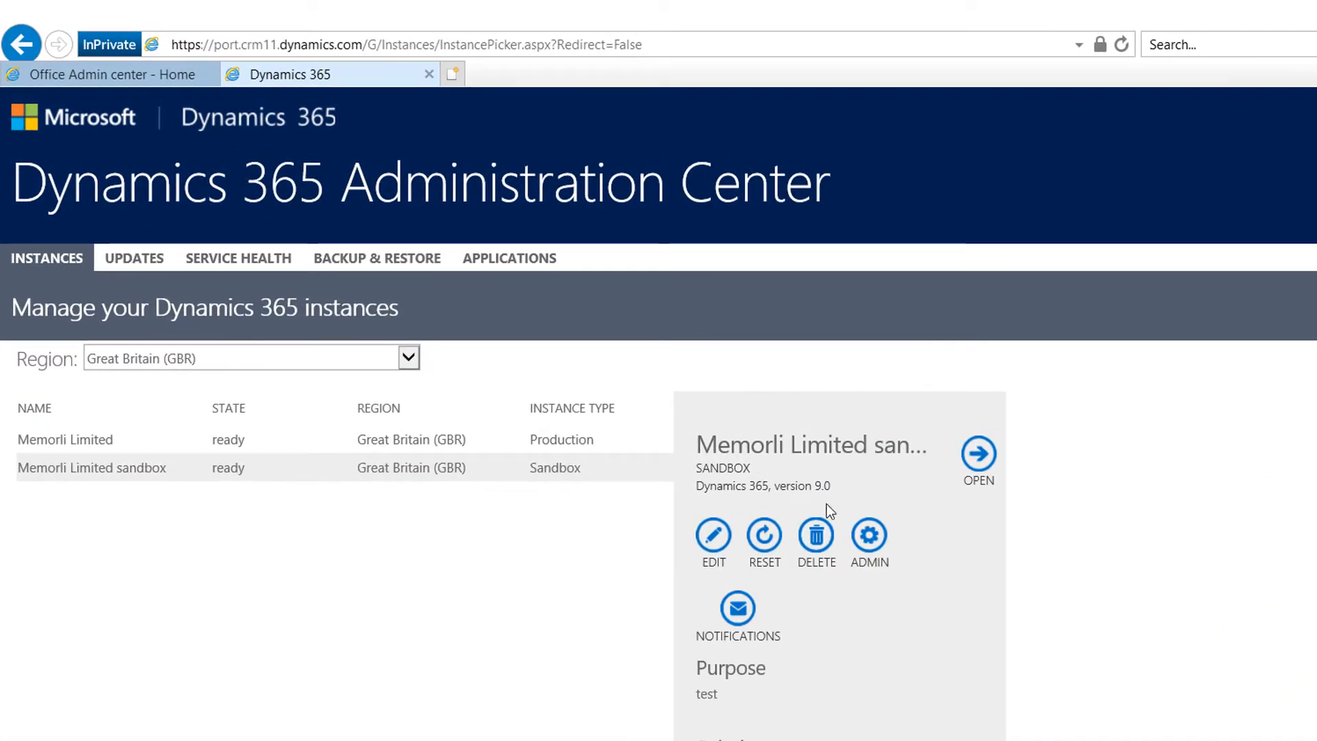
{"action": "left_click", "coordinate": [979, 454]}
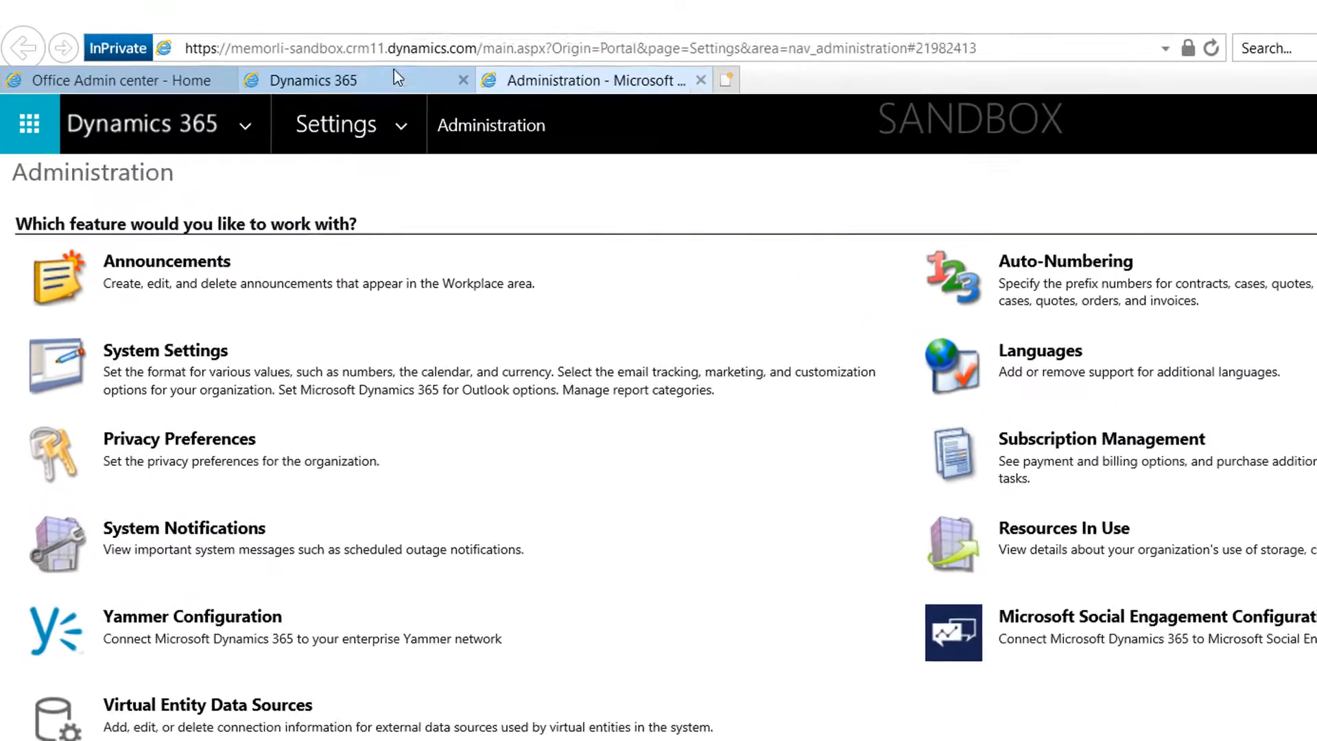
Step: Highlight the sandbox URL's -sandbox part, then the Business Central address in the Word notes
{"action": "left_click", "coordinate": [473, 49]}
{"action": "left_click", "coordinate": [480, 50]}
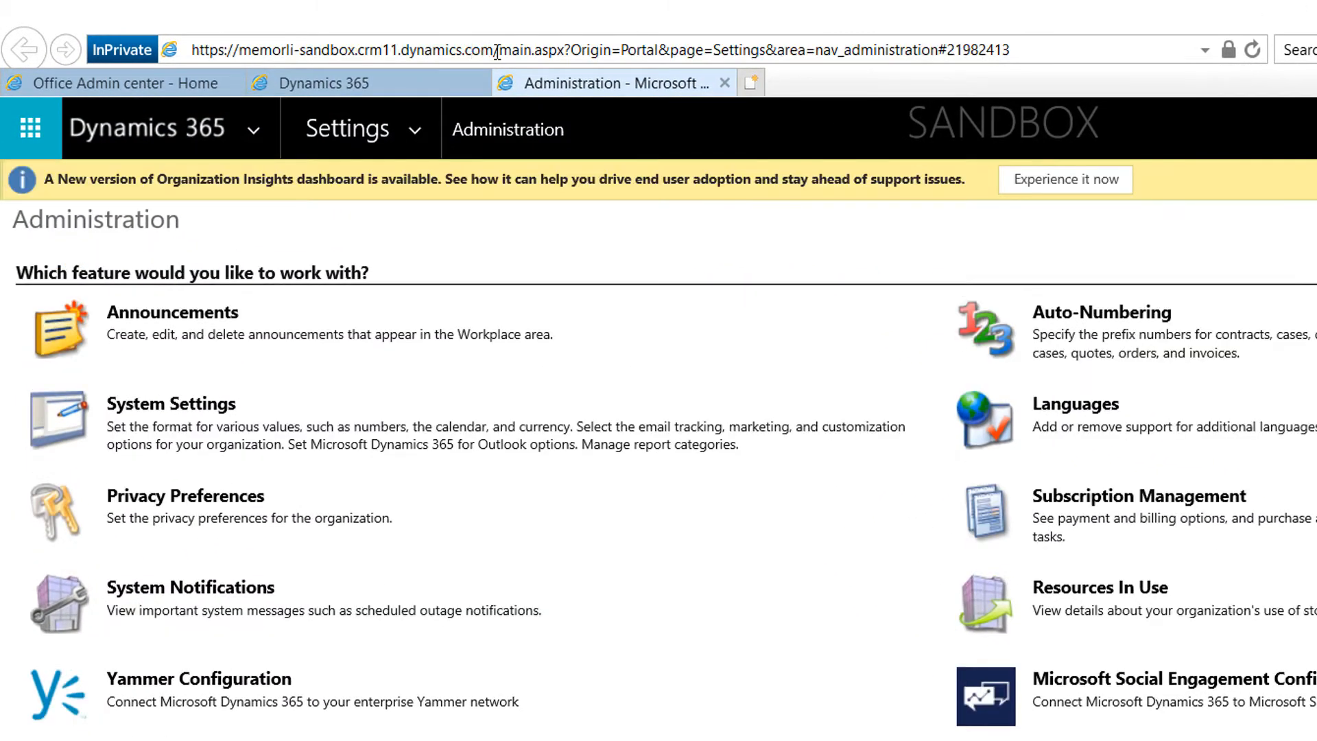
{"action": "left_click_drag", "start_coordinate": [493, 50], "coordinate": [382, 50]}
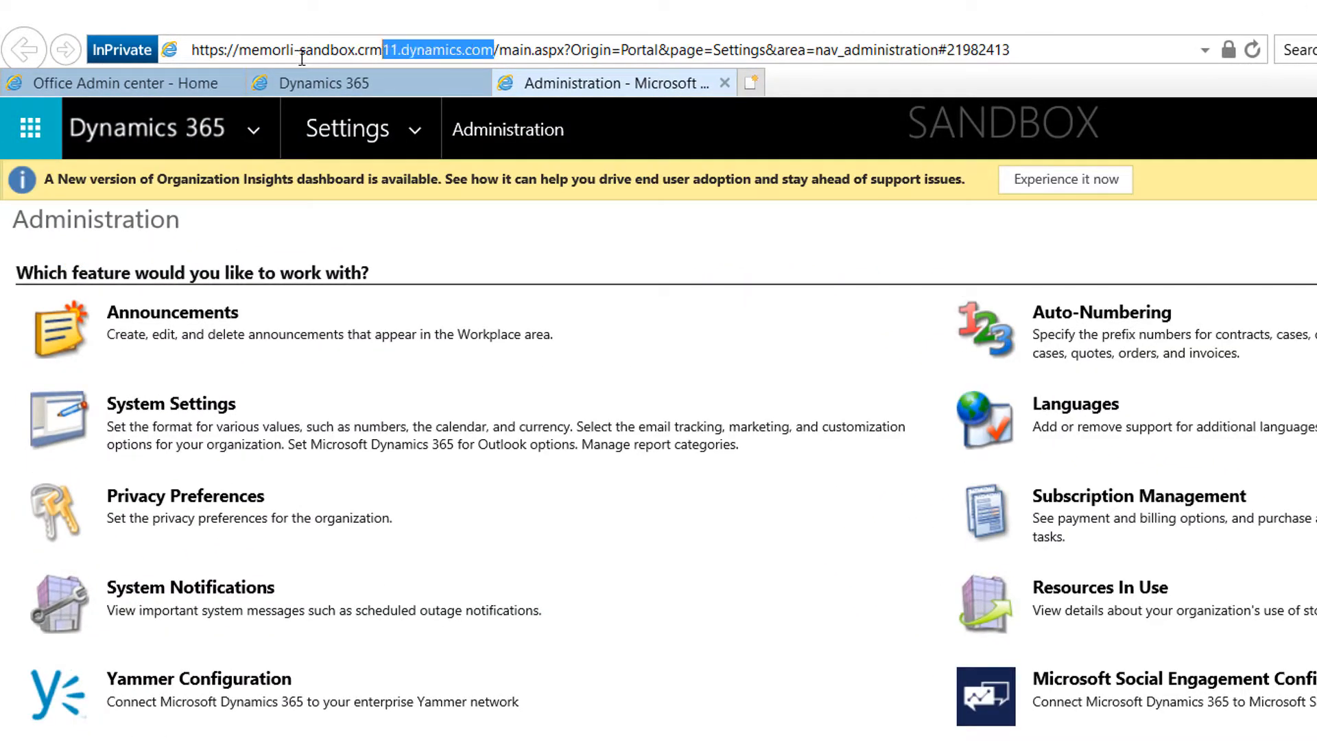
{"action": "left_click", "coordinate": [180, 53], "text": "shift"}
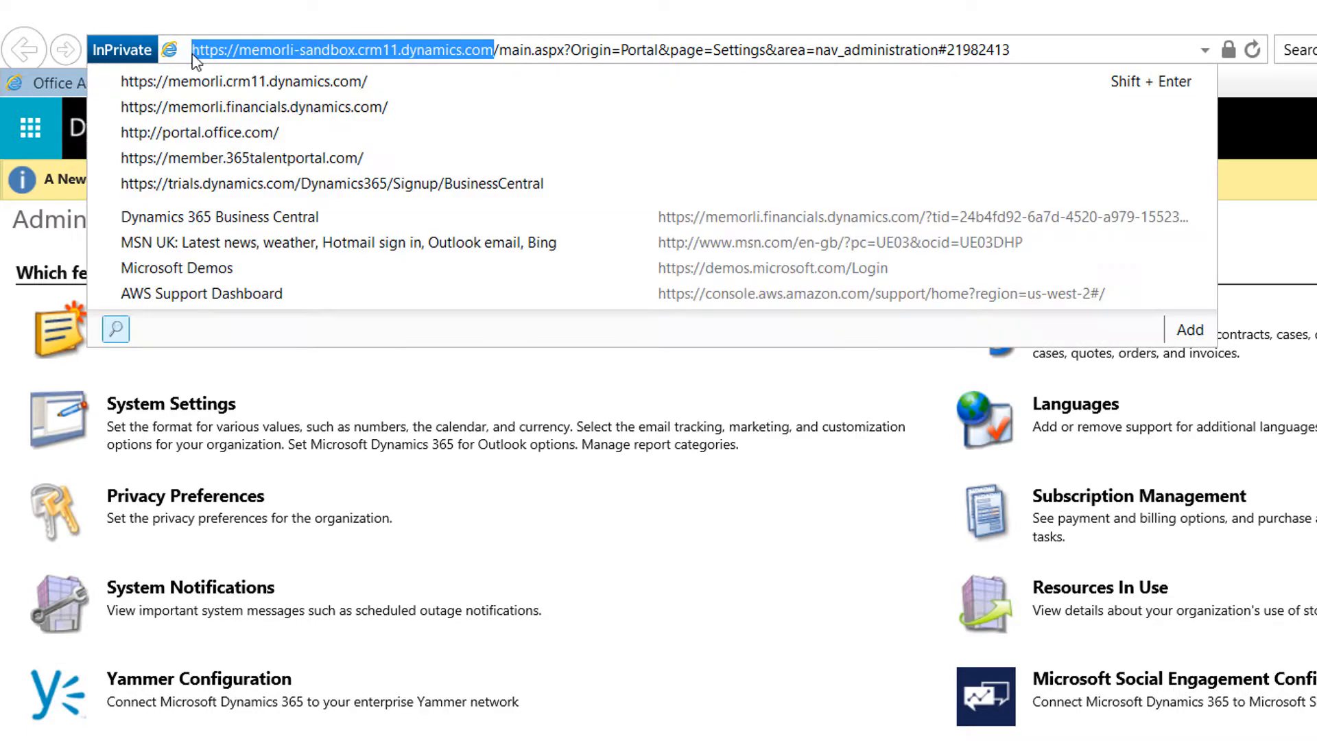
{"action": "left_click", "coordinate": [361, 48]}
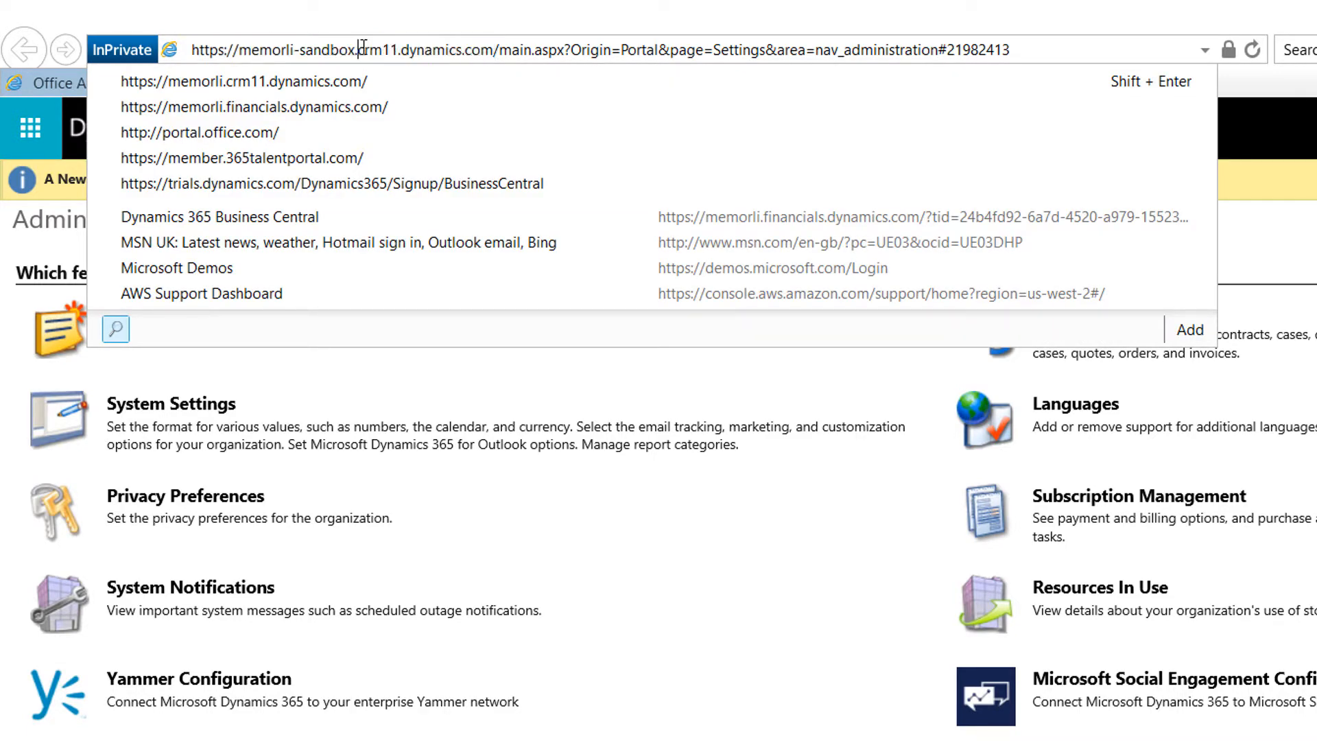
{"action": "left_click_drag", "start_coordinate": [356, 50], "coordinate": [298, 54]}
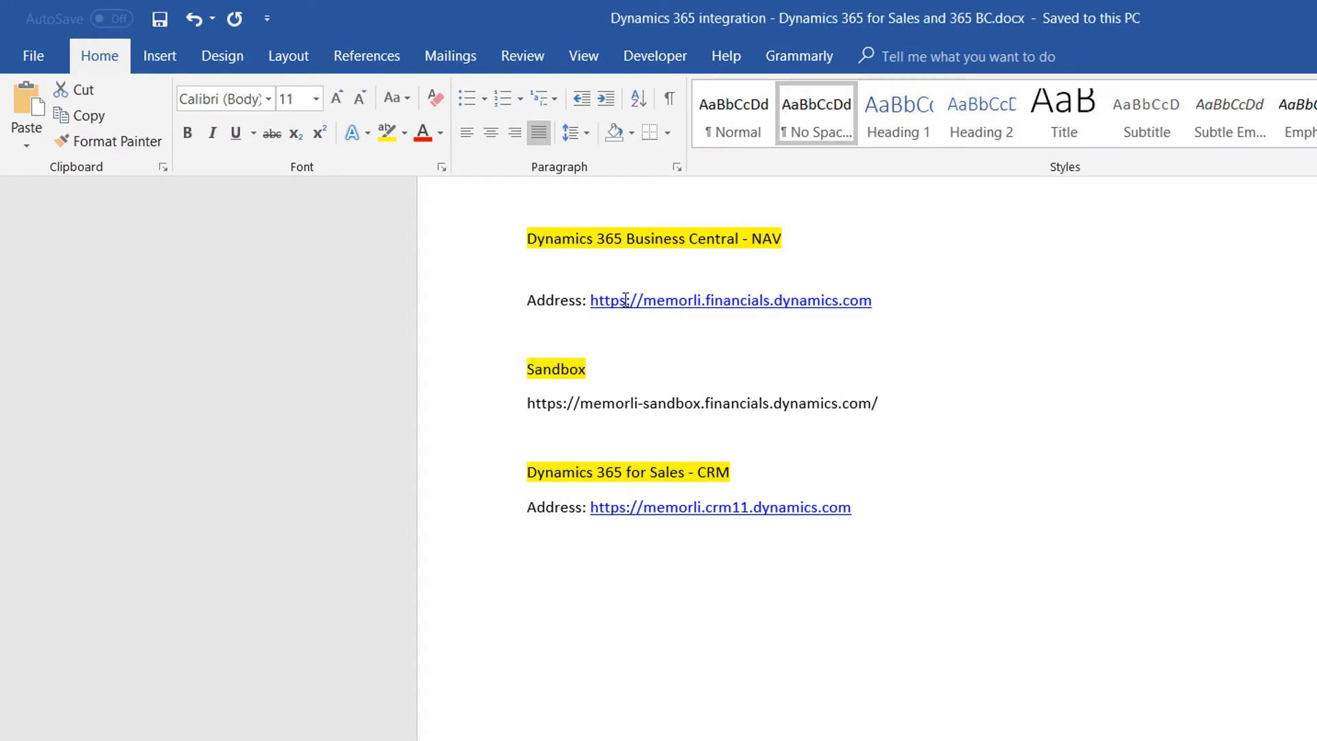
{"action": "left_click_drag", "start_coordinate": [617, 302], "coordinate": [872, 303]}
{"action": "key", "text": "ctrl+c"}
{"action": "left_click", "coordinate": [873, 302]}
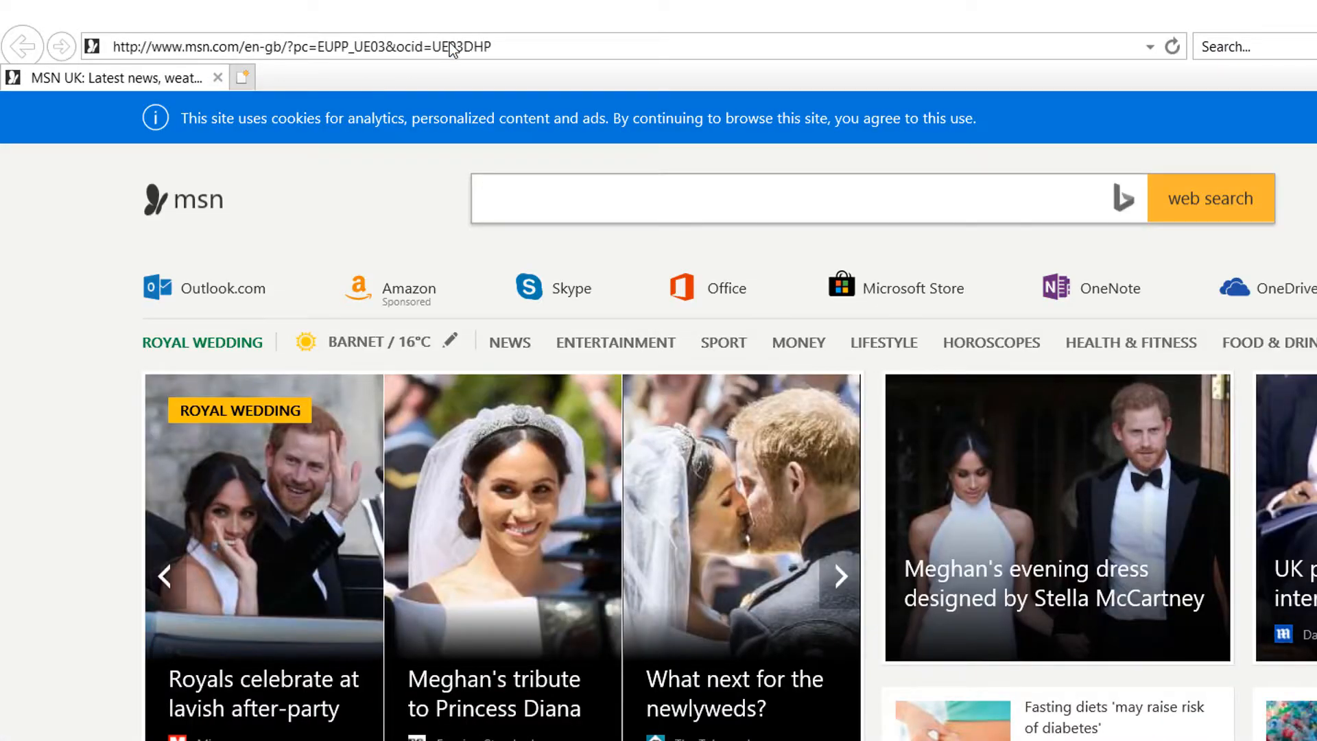
Step: Return the current tab to the Office portal
{"action": "left_click", "coordinate": [452, 50]}
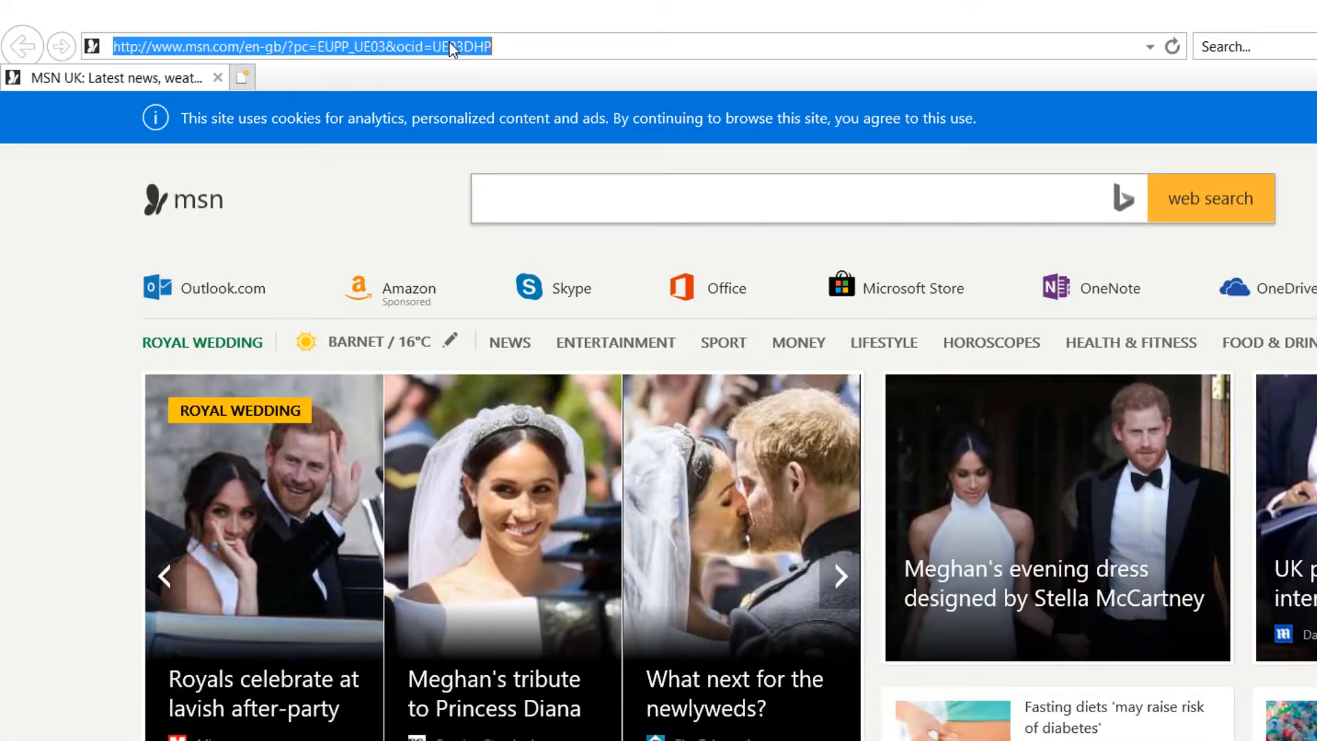
{"action": "type", "text": "port"}
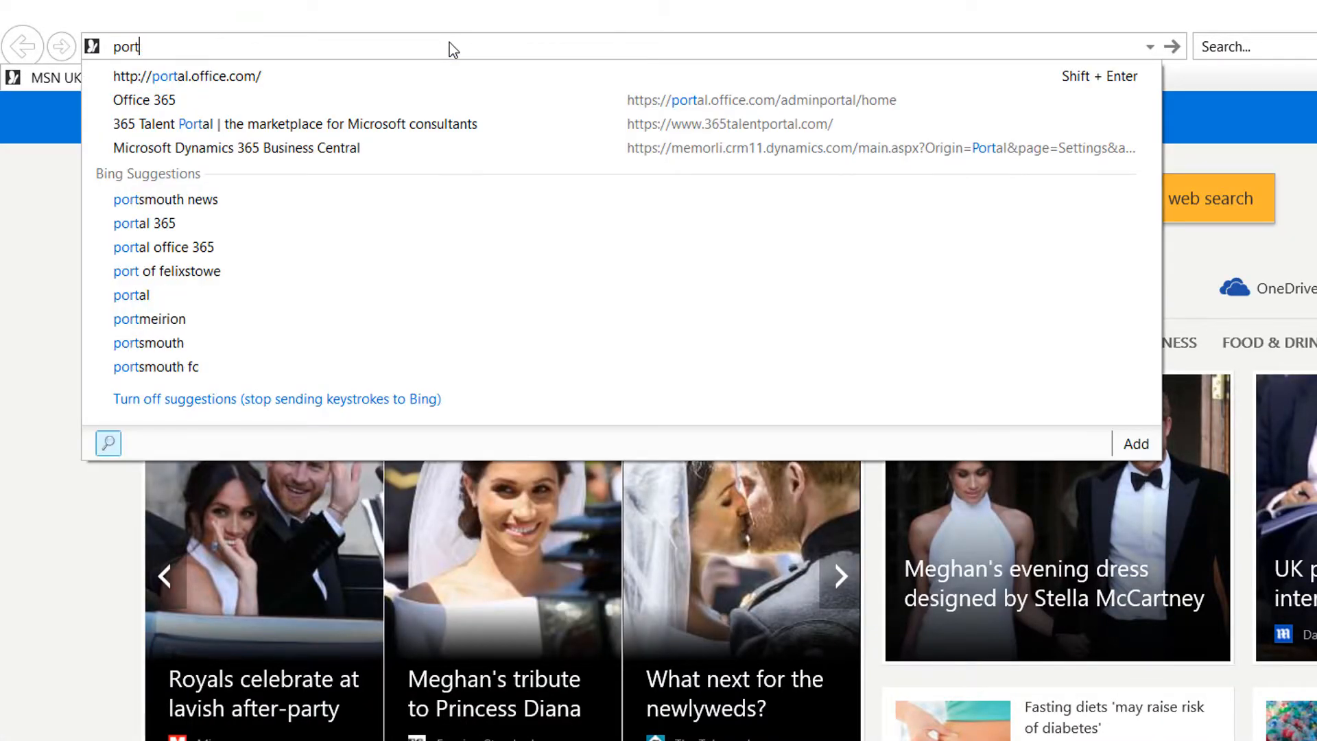
{"action": "key", "text": "Return"}
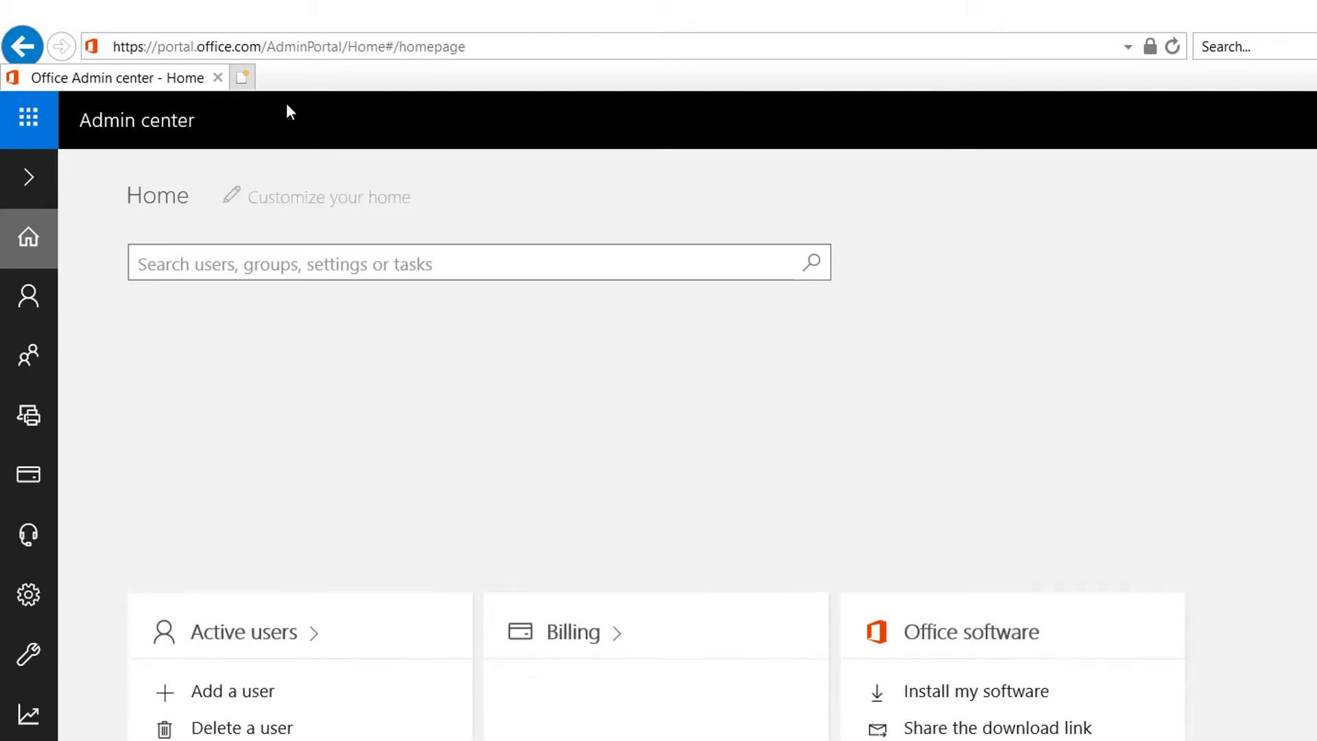
Step: Load the copied Business Central URL in a new browser tab
{"action": "left_click", "coordinate": [242, 76]}
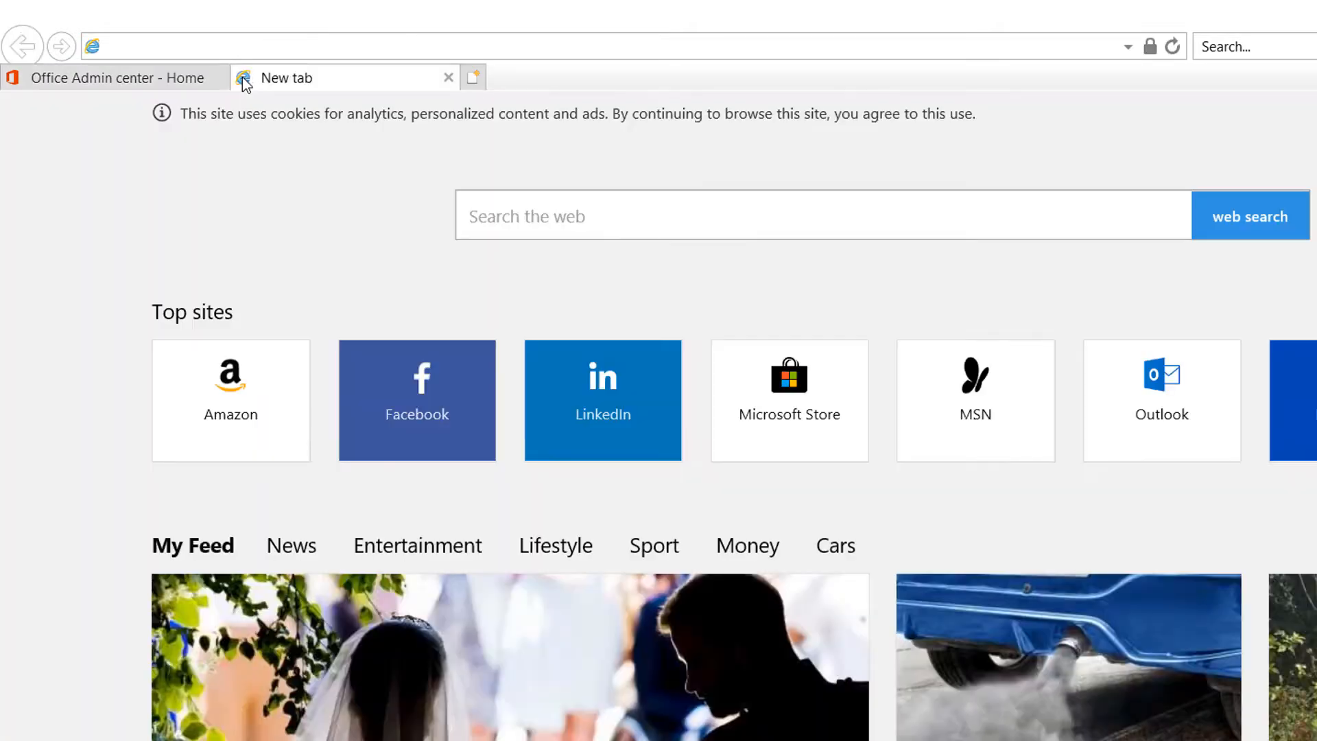
{"action": "key", "text": "ctrl+v"}
{"action": "key", "text": "Return"}
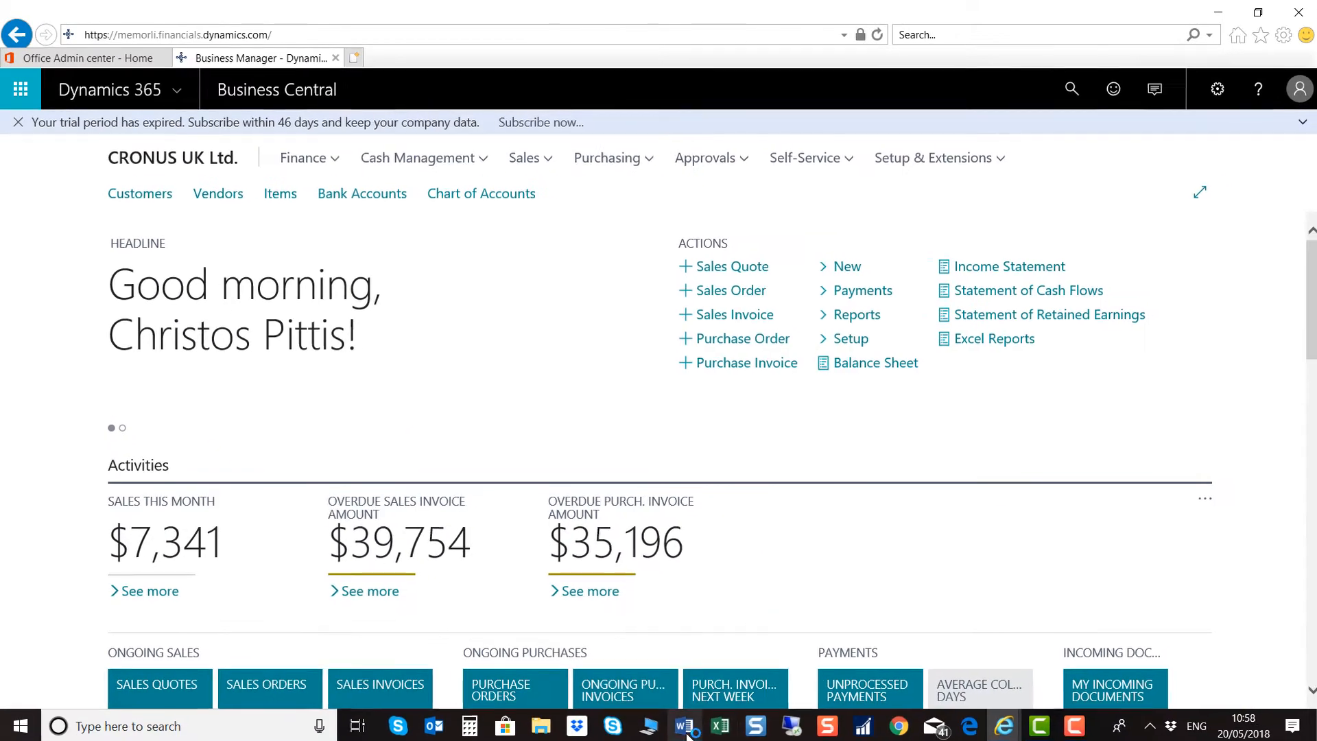
Step: Copy the Dynamics 365 for Sales address from the Word notes and return to the browser
{"action": "left_click", "coordinate": [685, 726]}
{"action": "left_click", "coordinate": [634, 521]}
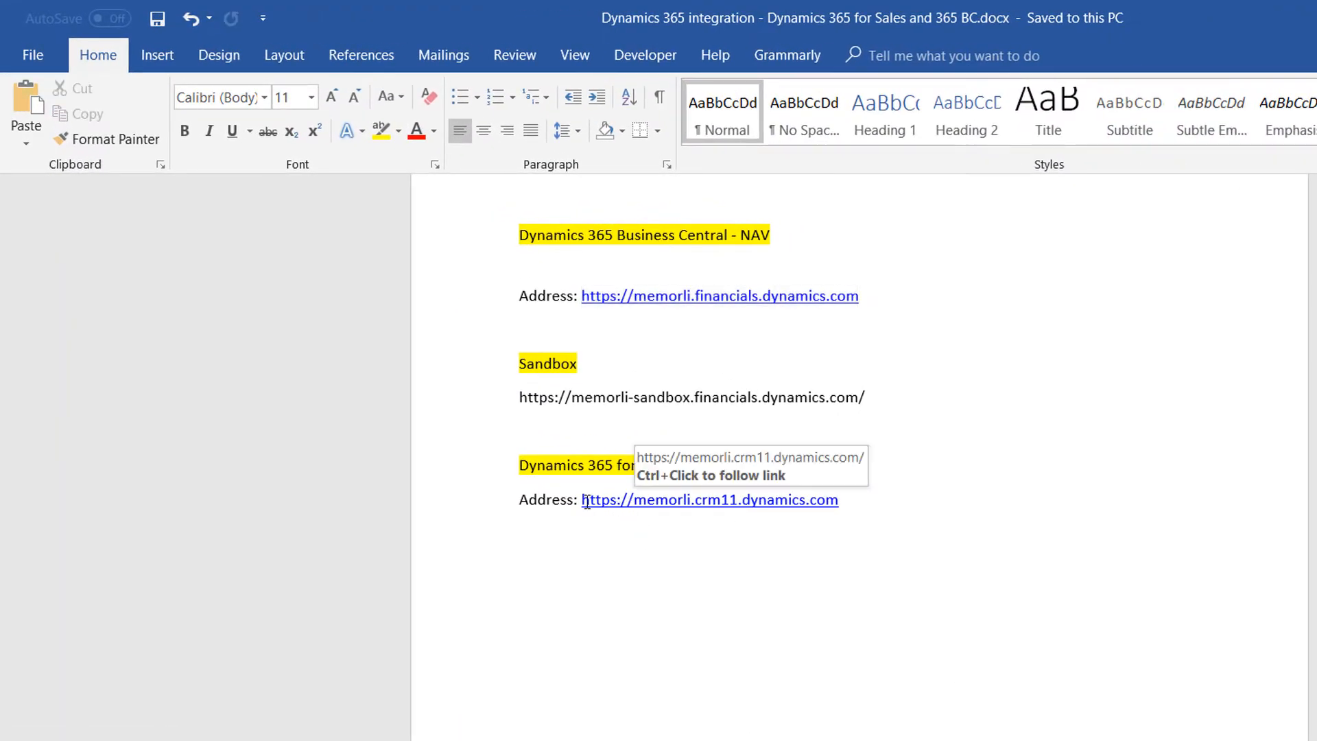
{"action": "left_click_drag", "start_coordinate": [583, 501], "coordinate": [837, 497]}
{"action": "key", "text": "ctrl+c"}
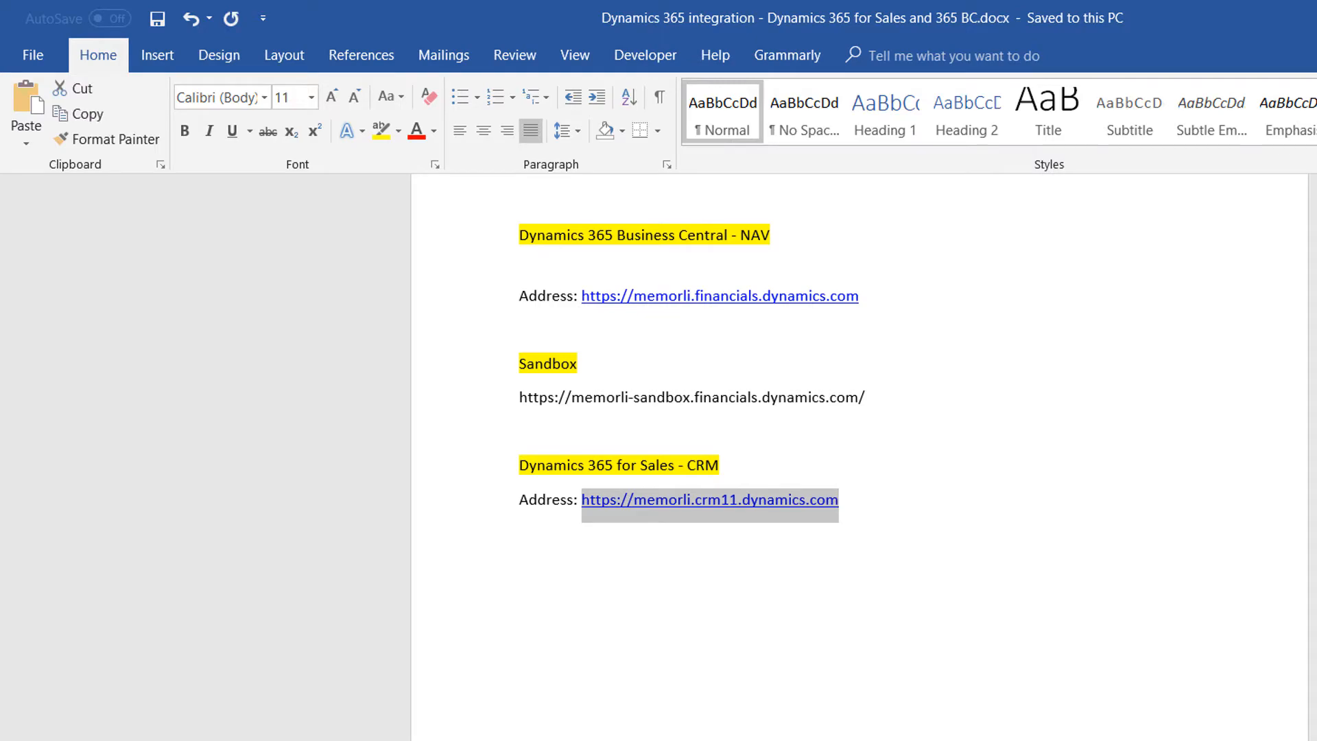
{"action": "key", "text": "alt+Tab"}
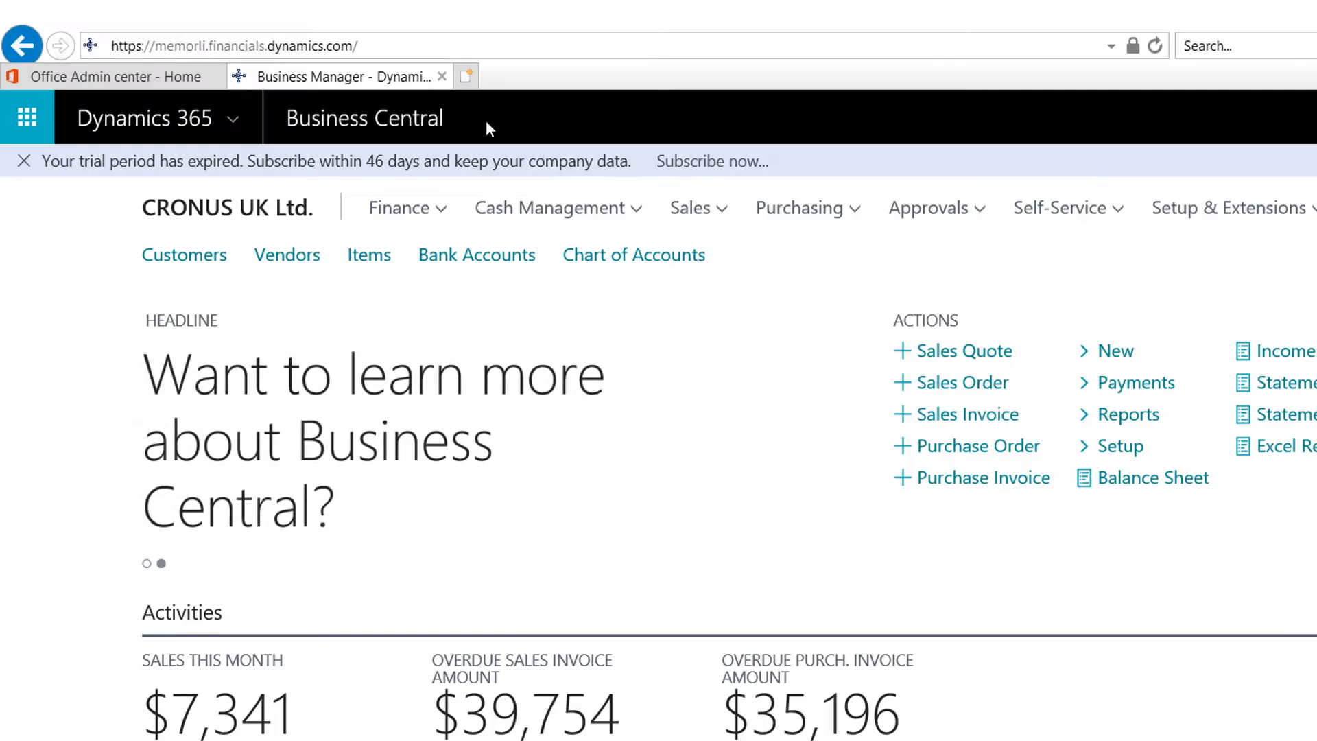
Step: Load the Sales Activity Social Dashboard in a third tab, then return to Business Central
{"action": "left_click", "coordinate": [469, 77]}
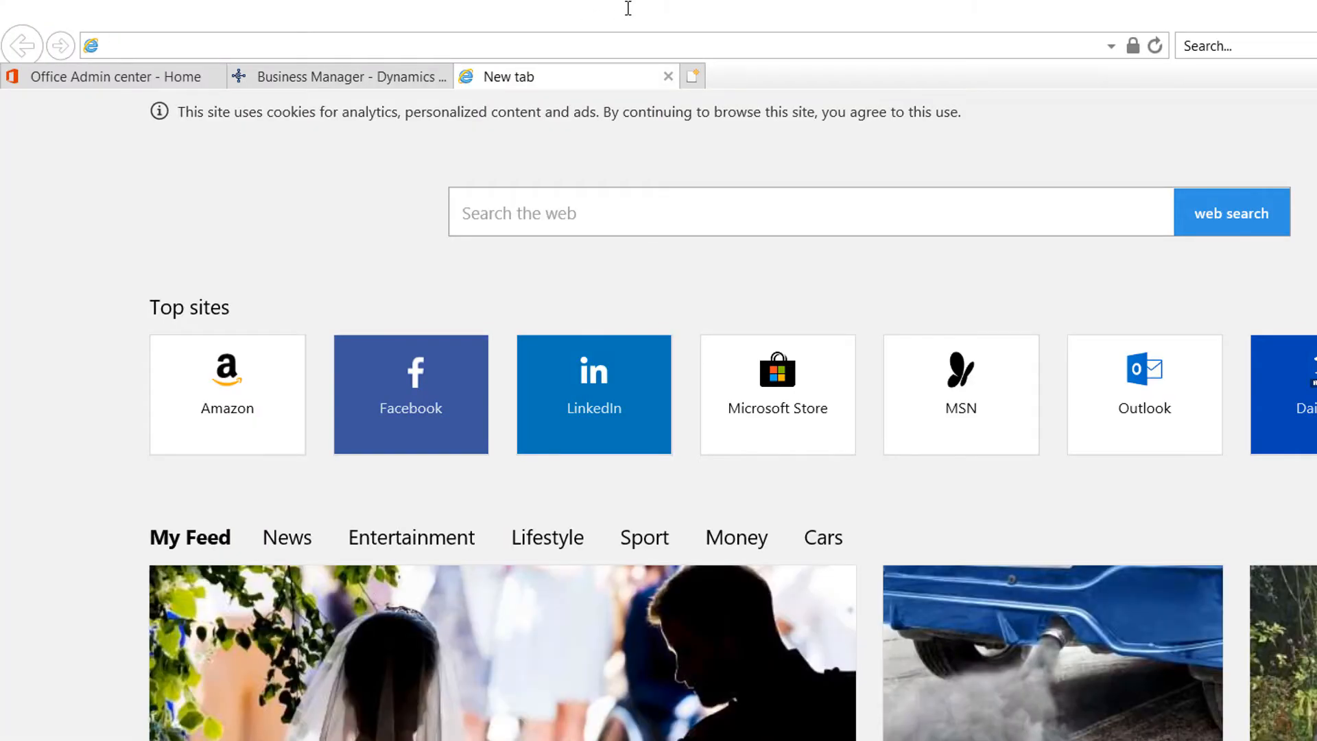
{"action": "key", "text": "ctrl+v"}
{"action": "key", "text": "Return"}
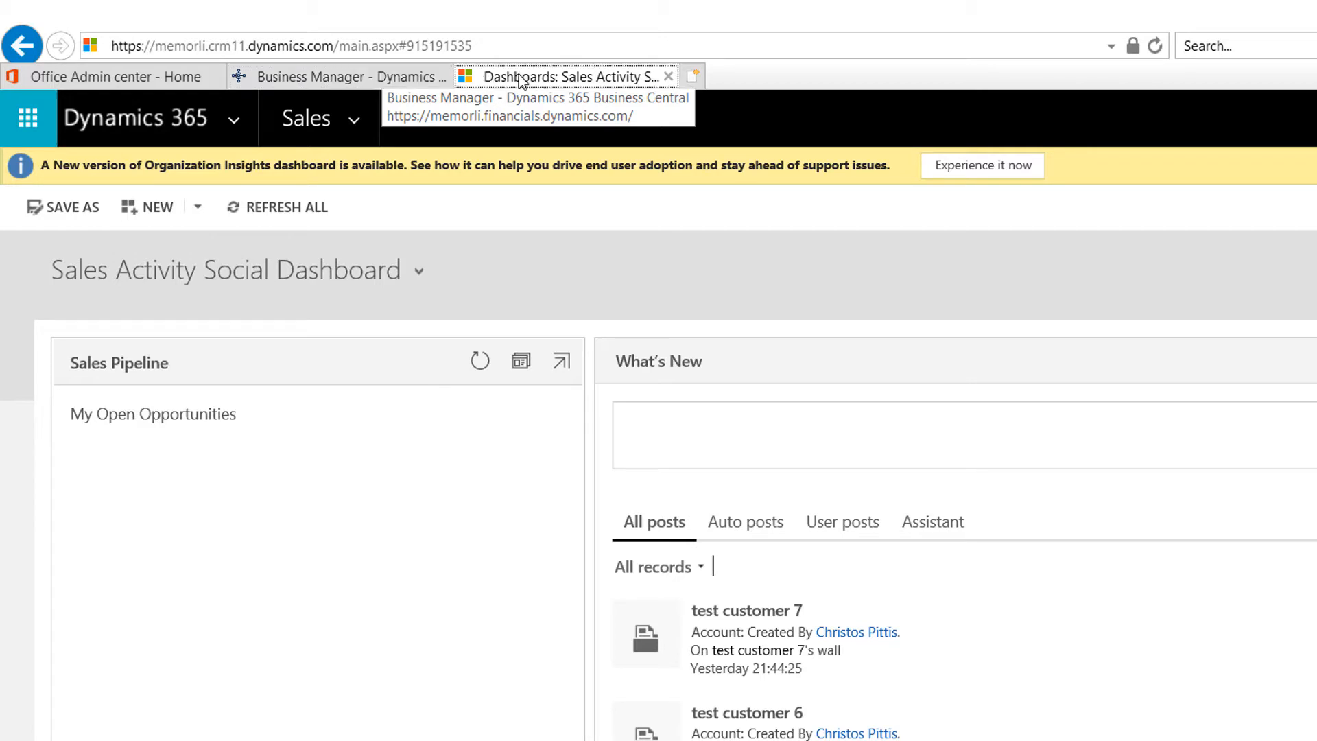
{"action": "left_click", "coordinate": [378, 79]}
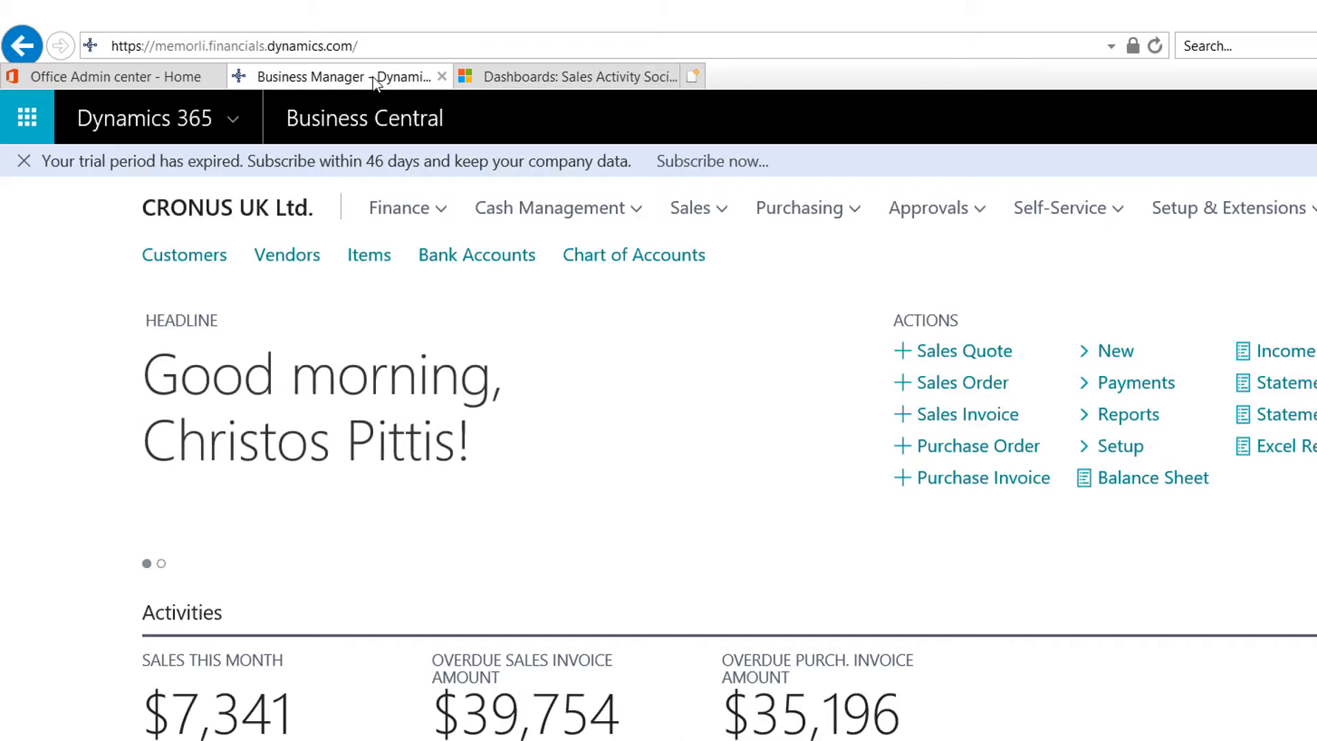
{"action": "left_click", "coordinate": [537, 84]}
{"action": "left_click", "coordinate": [346, 75]}
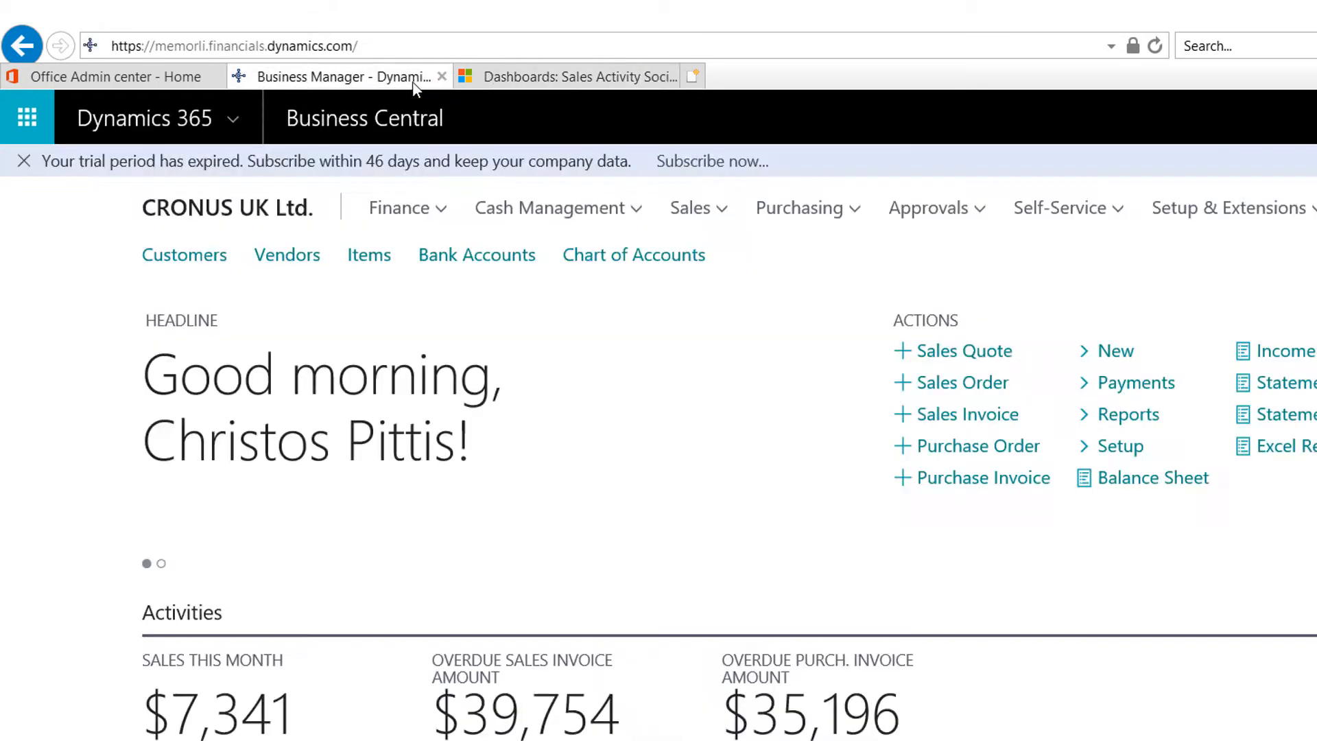
Step: Confirm in Active users that the interface user has a Dynamics 365 for Sales Enterprise Edition licence
{"action": "left_click", "coordinate": [138, 81]}
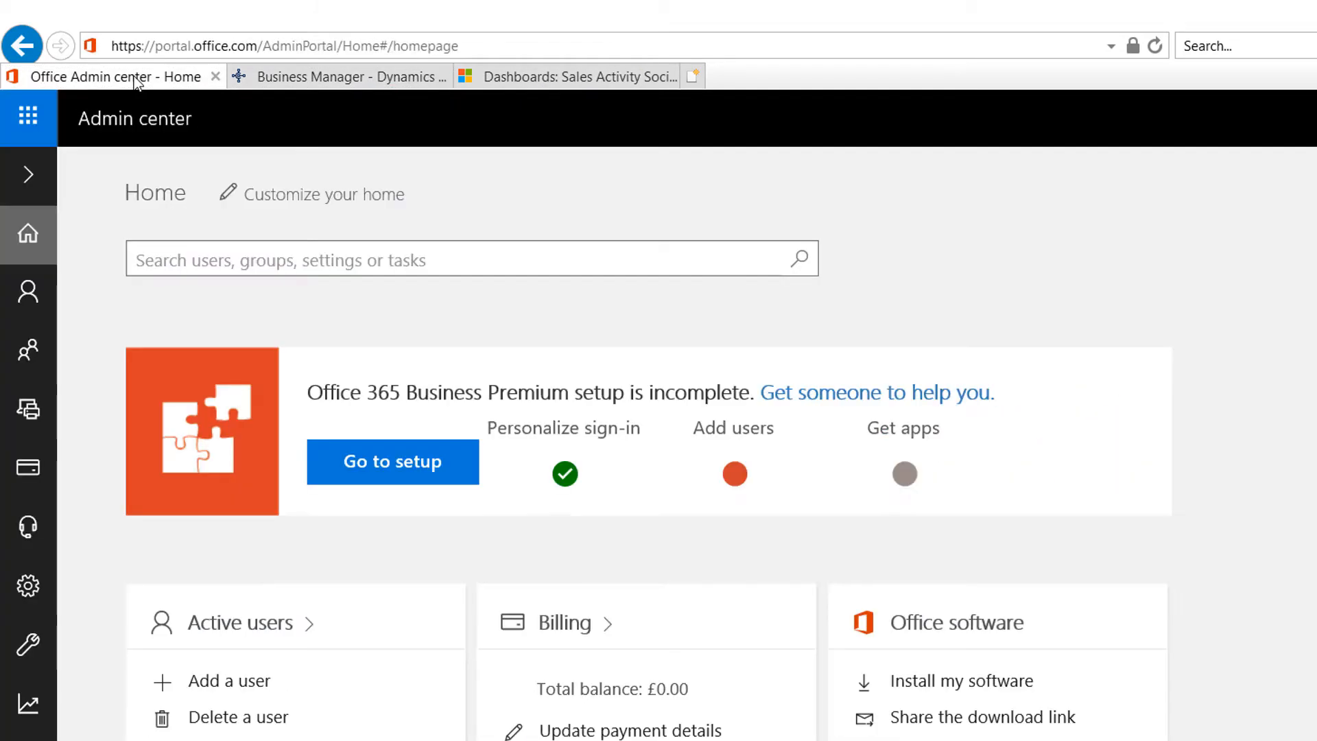
{"action": "mouse_move", "coordinate": [22, 299]}
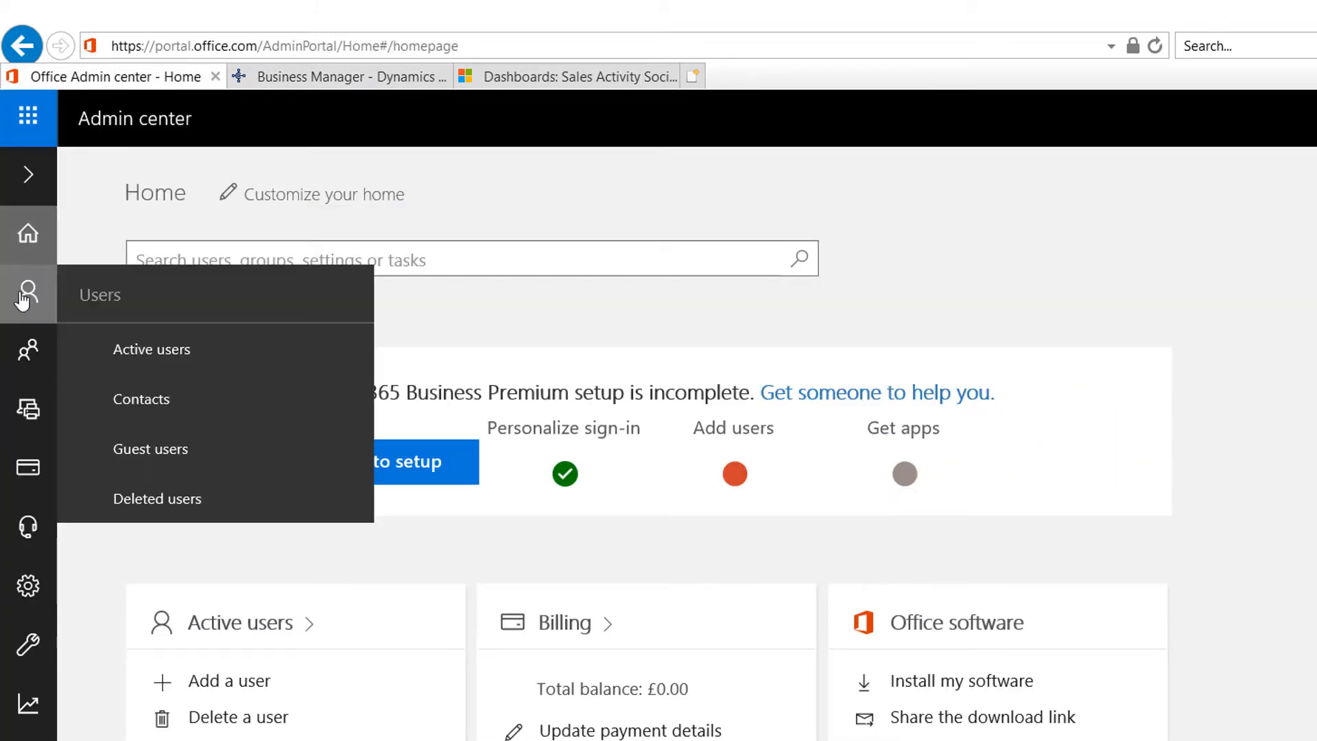
{"action": "left_click", "coordinate": [130, 351]}
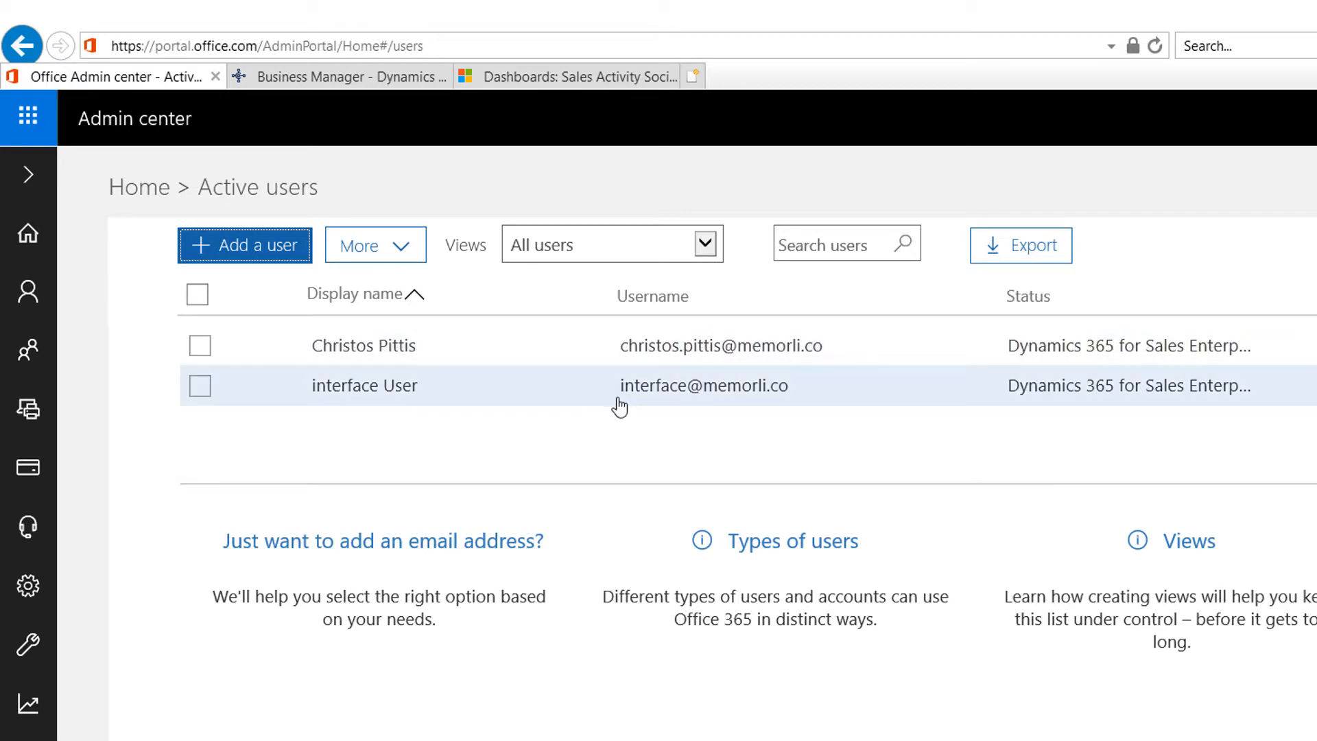
{"action": "left_click", "coordinate": [686, 347]}
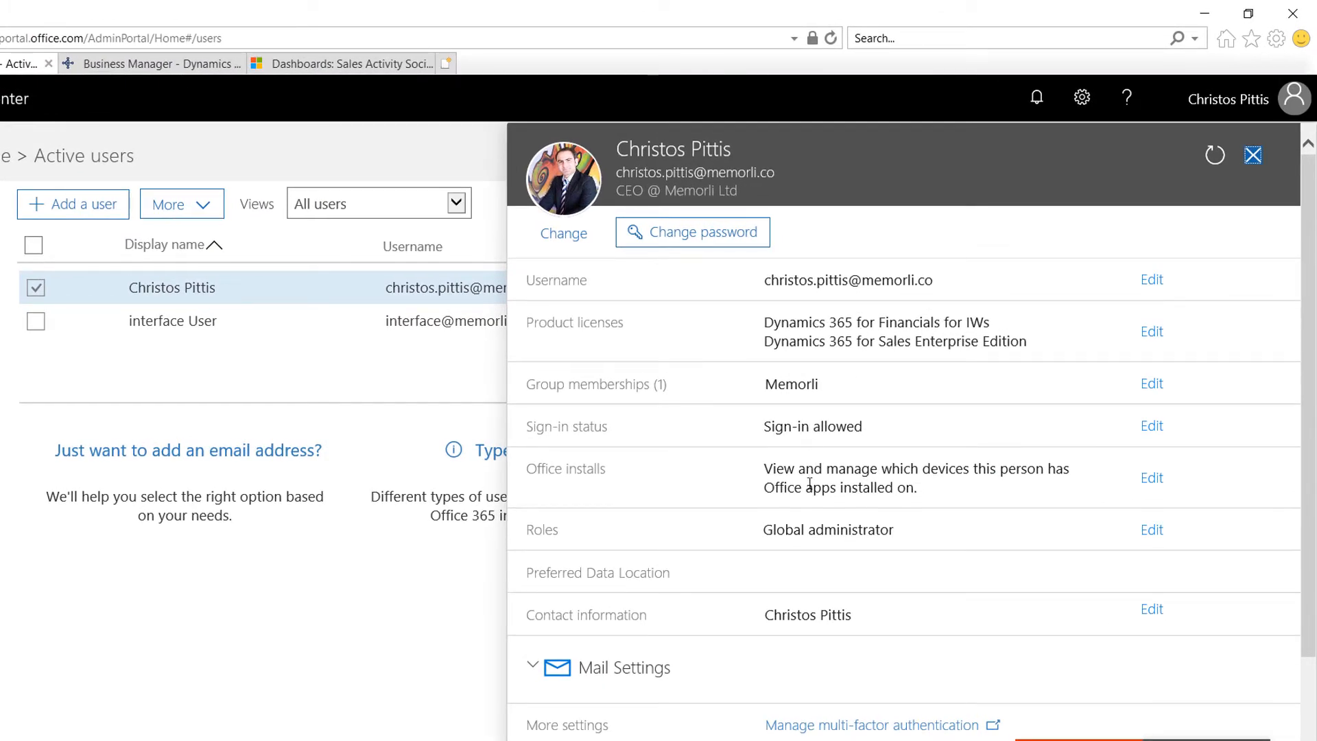
{"action": "scroll", "coordinate": [829, 529], "scroll_direction": "down", "scroll_amount": 2}
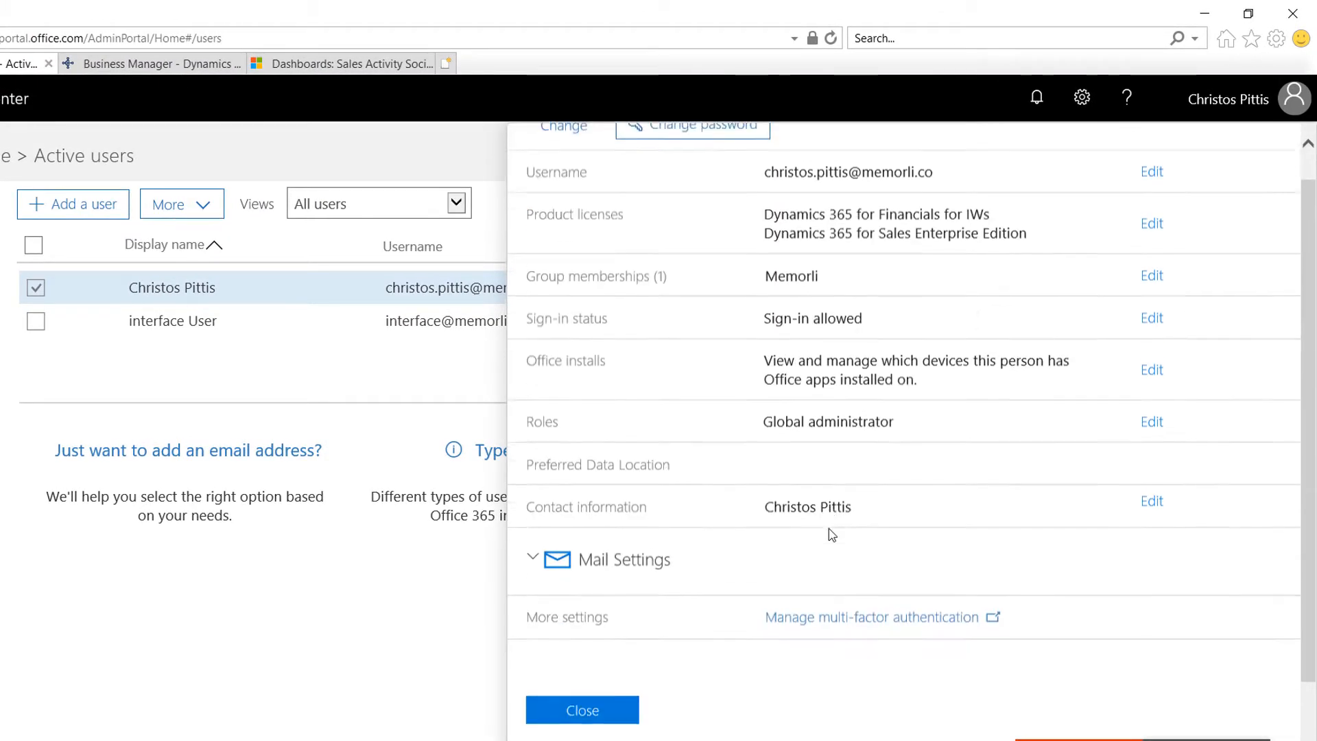
{"action": "scroll", "coordinate": [829, 530], "scroll_direction": "up", "scroll_amount": 2}
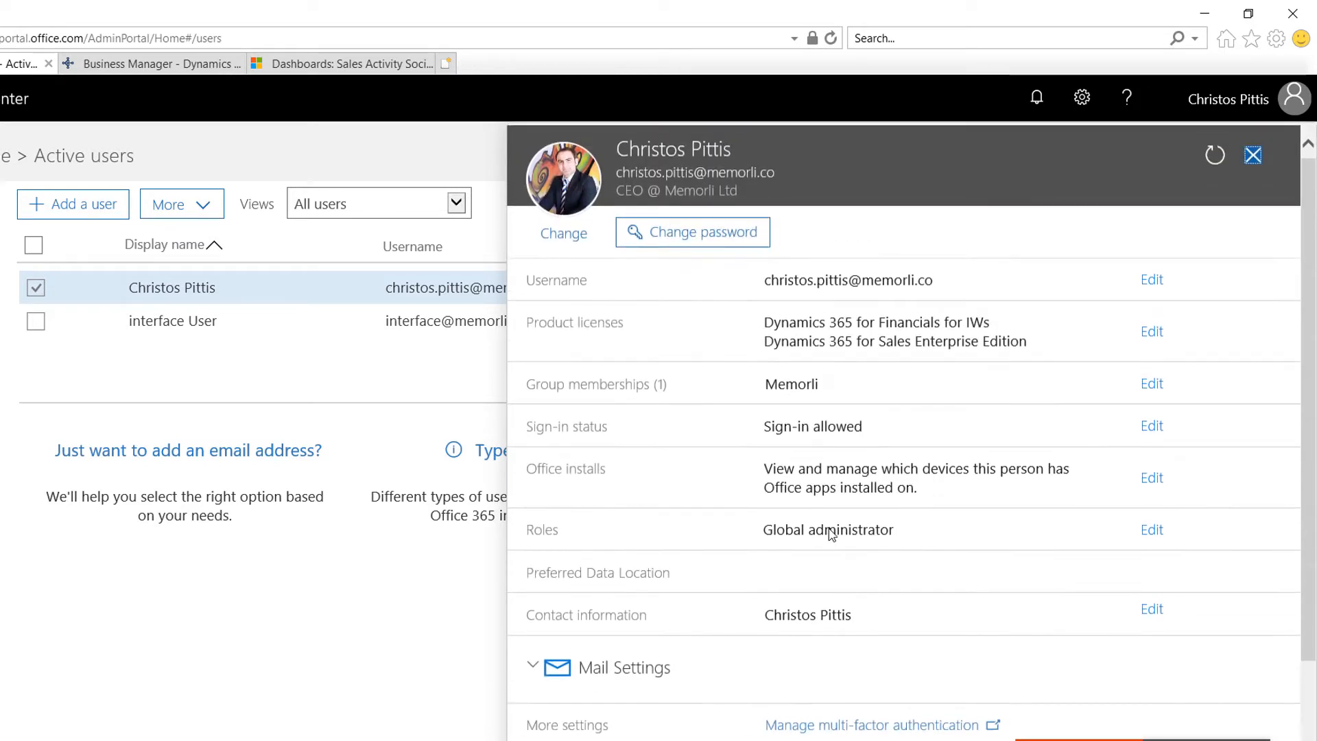
{"action": "left_click", "coordinate": [302, 324]}
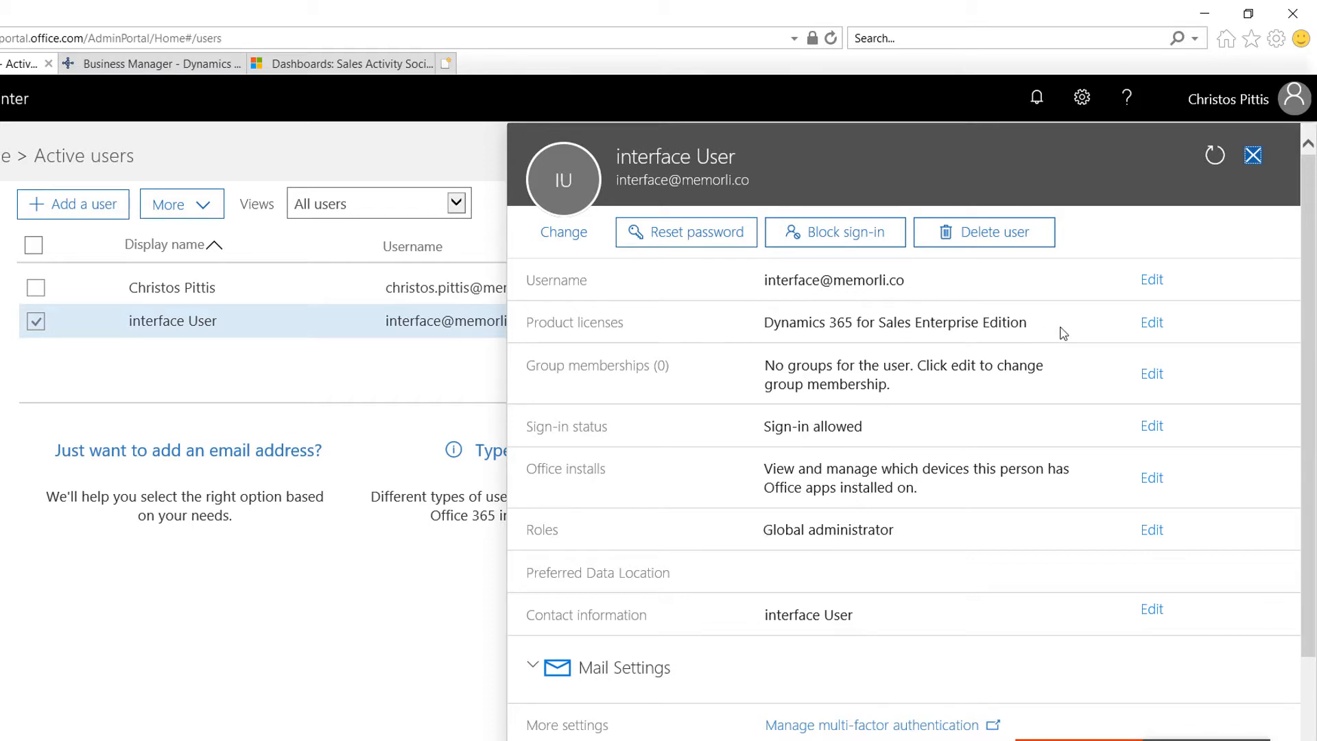
{"action": "left_click_drag", "start_coordinate": [1064, 335], "coordinate": [796, 325]}
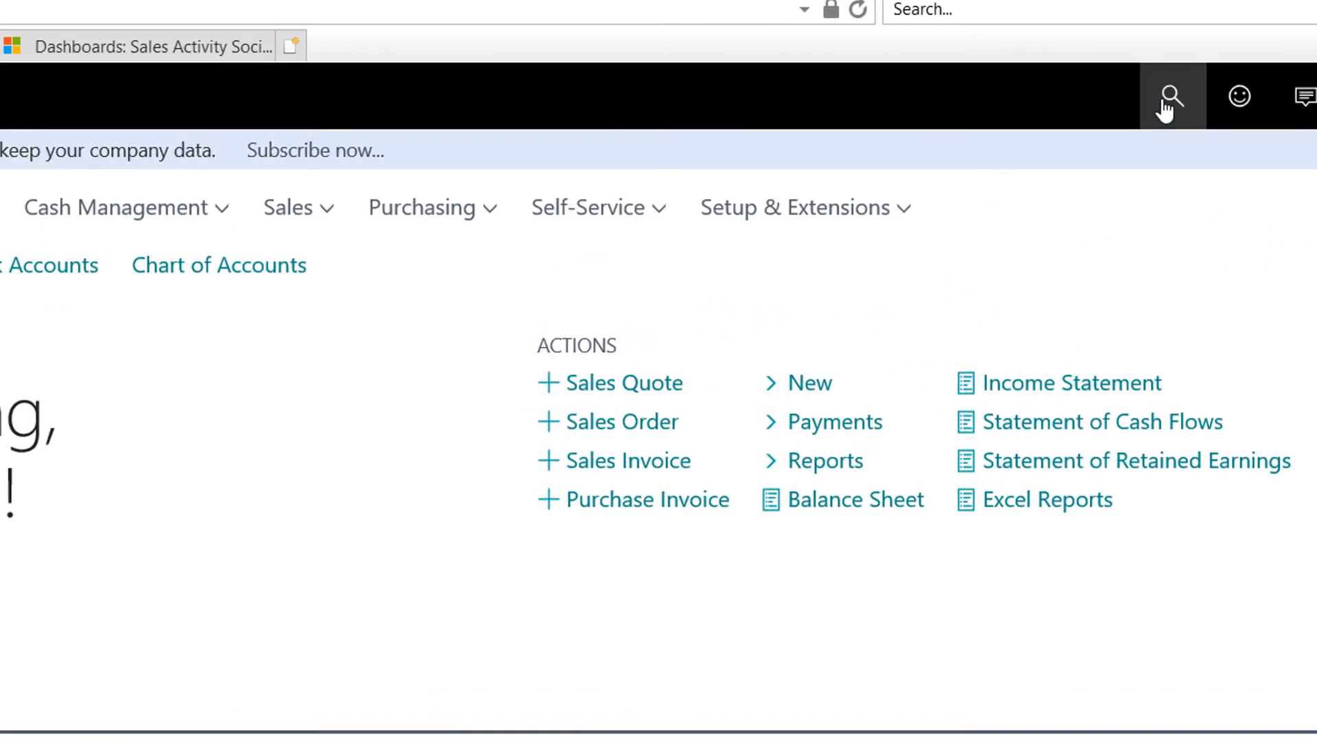
Step: Search for 'company info' and open the Company Information page
{"action": "left_click", "coordinate": [1170, 98]}
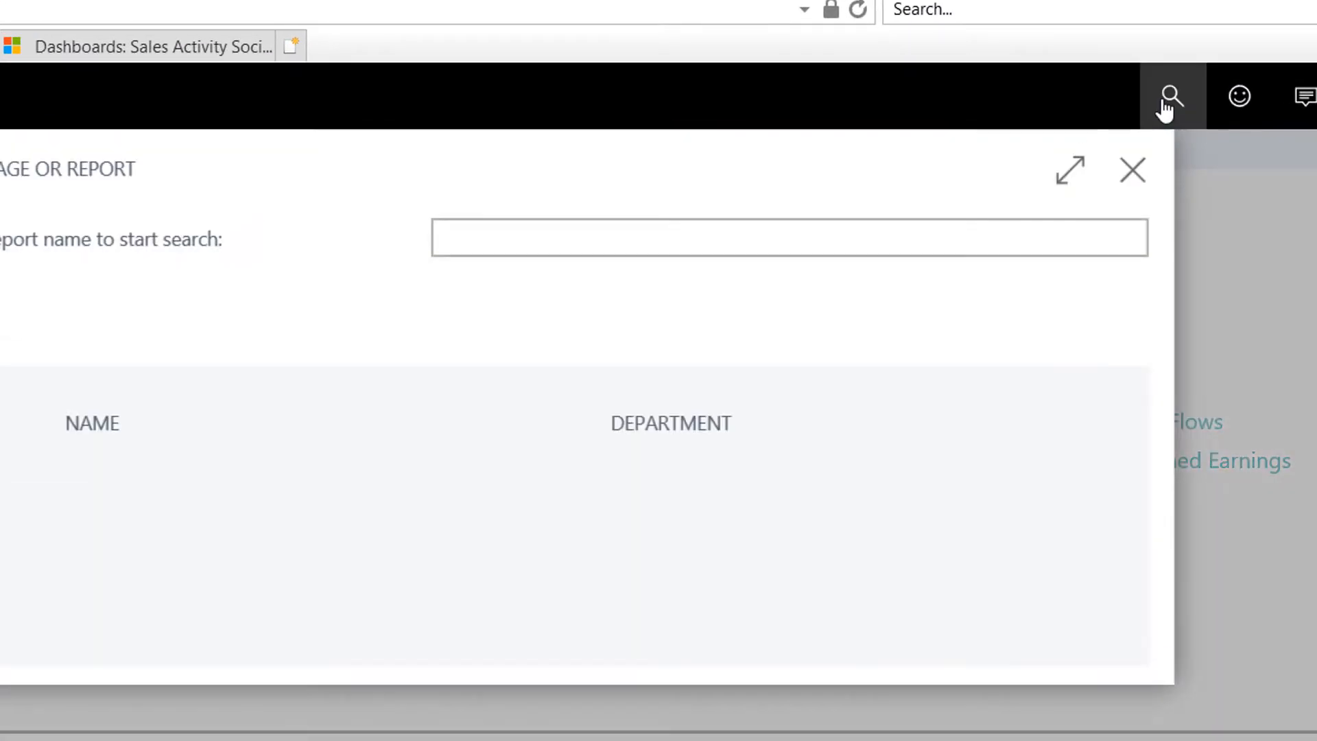
{"action": "type", "text": "365"}
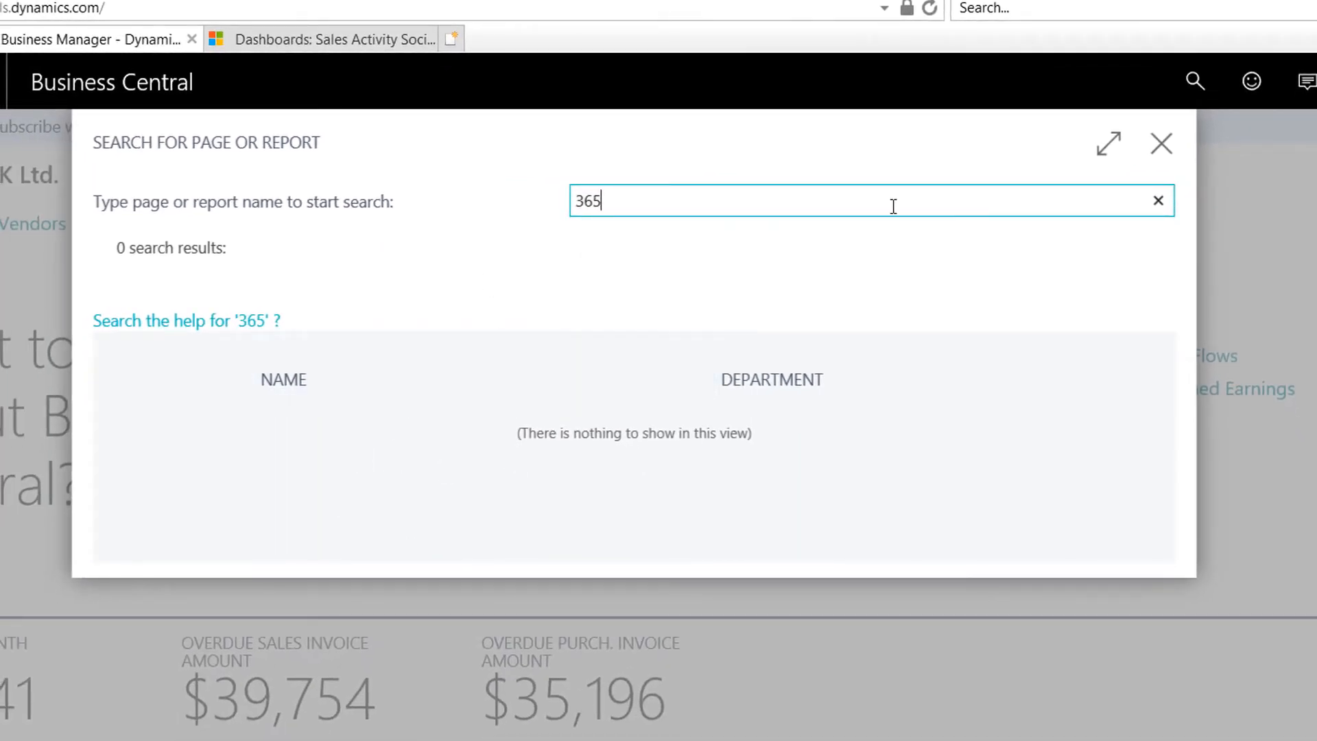
{"action": "left_click", "coordinate": [1158, 201]}
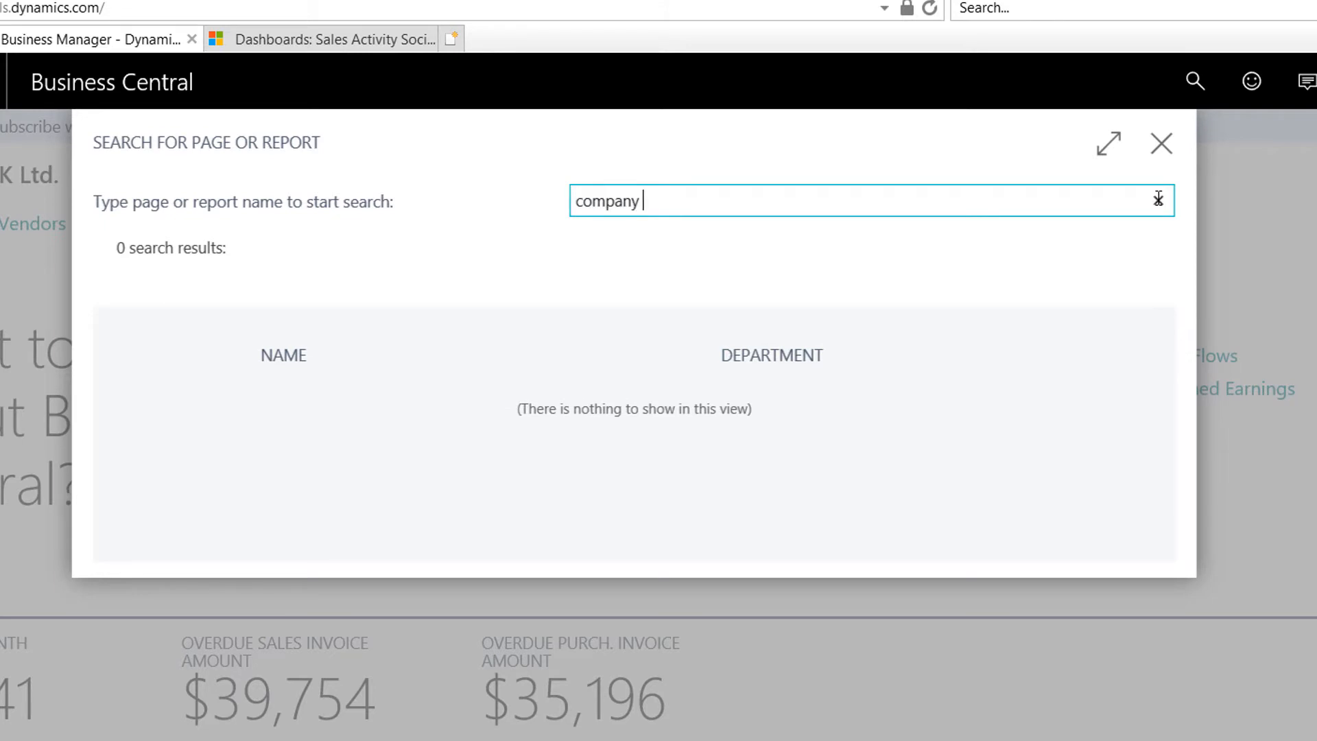
{"action": "type", "text": "company info"}
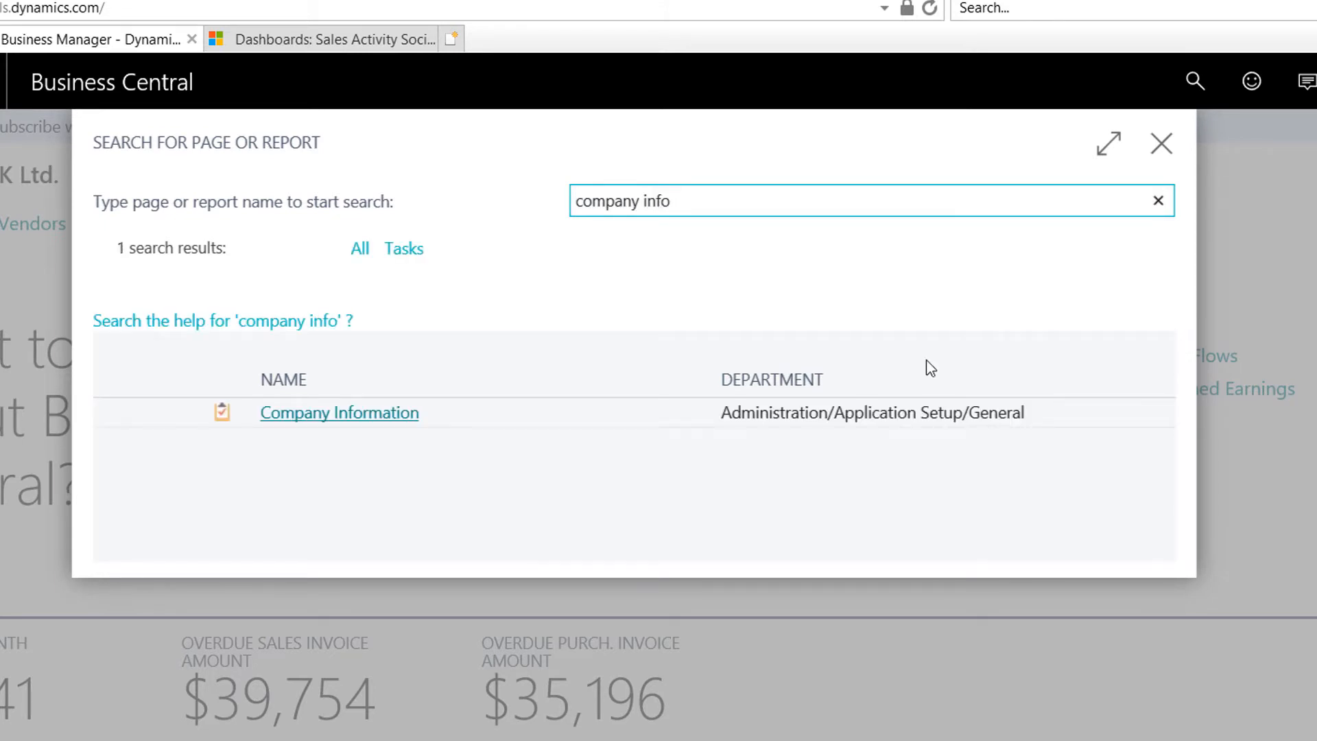
{"action": "left_click", "coordinate": [371, 417]}
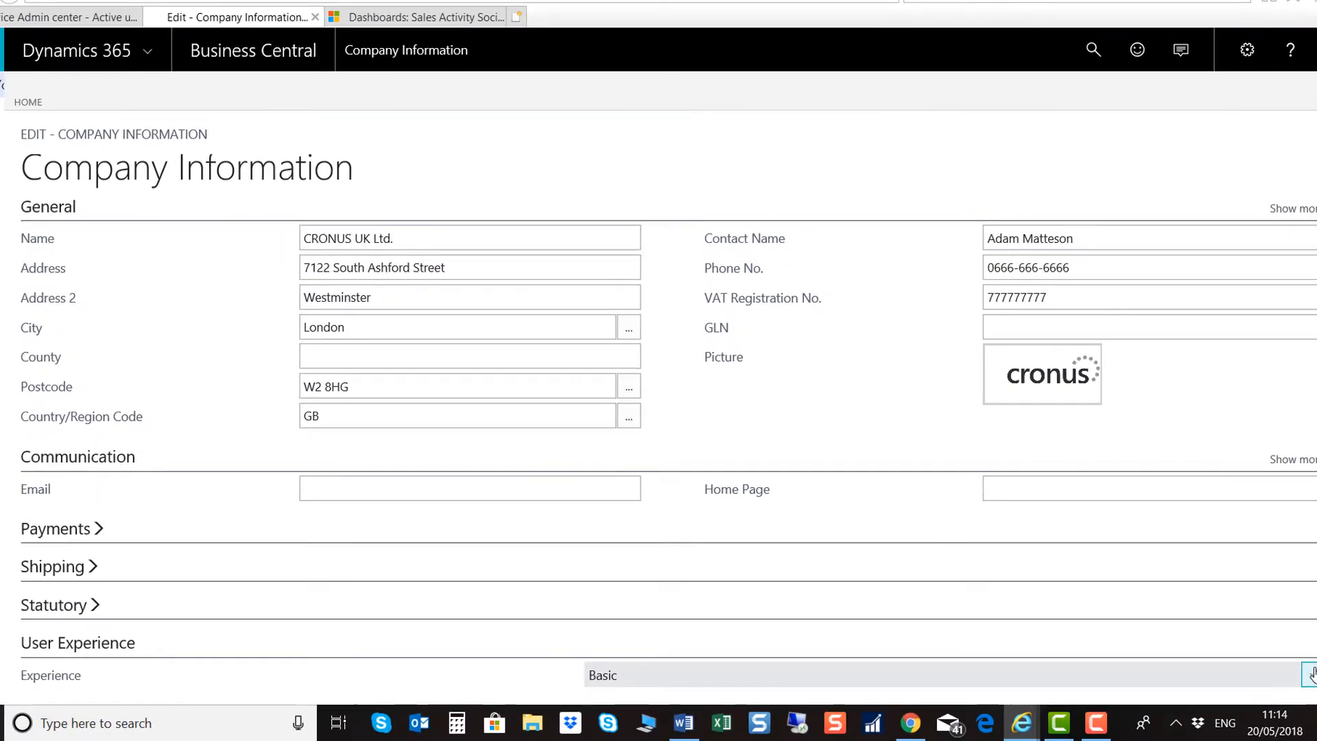
Step: Change the company Experience from Basic to Premium
{"action": "left_click", "coordinate": [1311, 679]}
{"action": "left_click", "coordinate": [605, 279]}
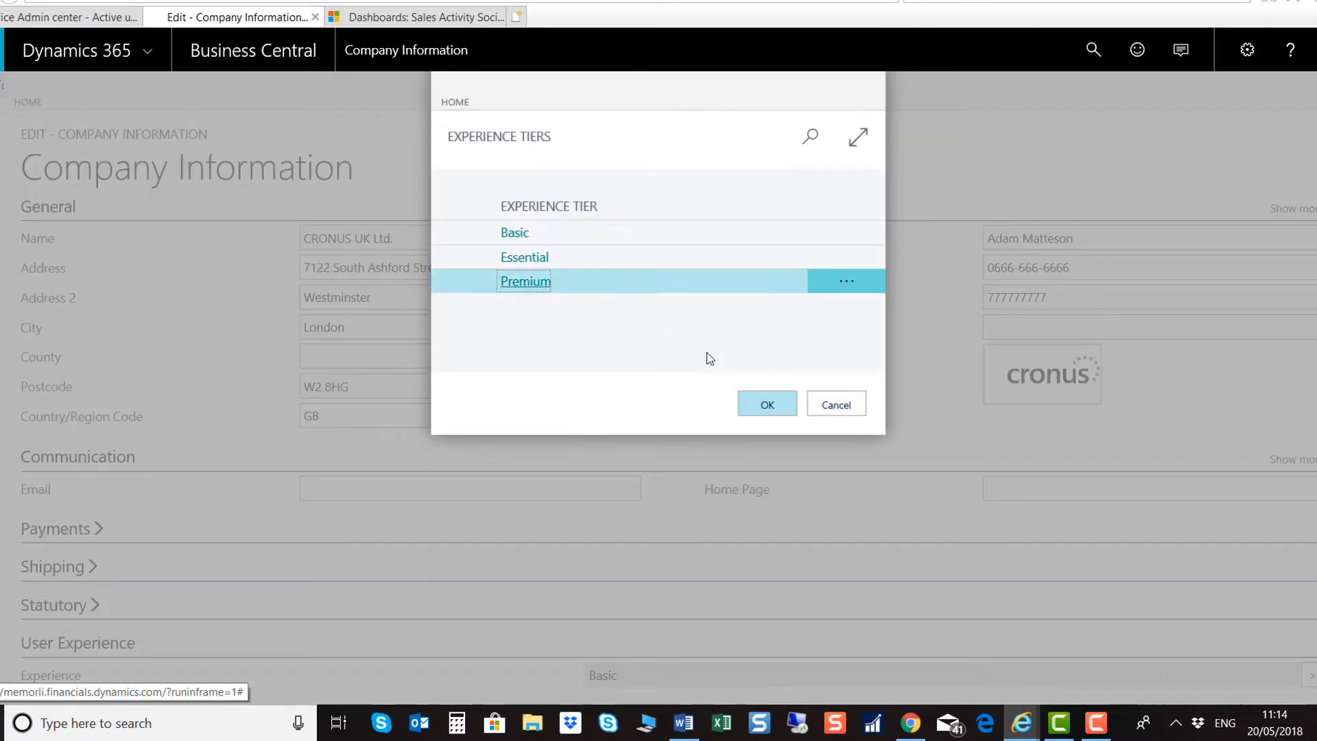
{"action": "left_click", "coordinate": [771, 406]}
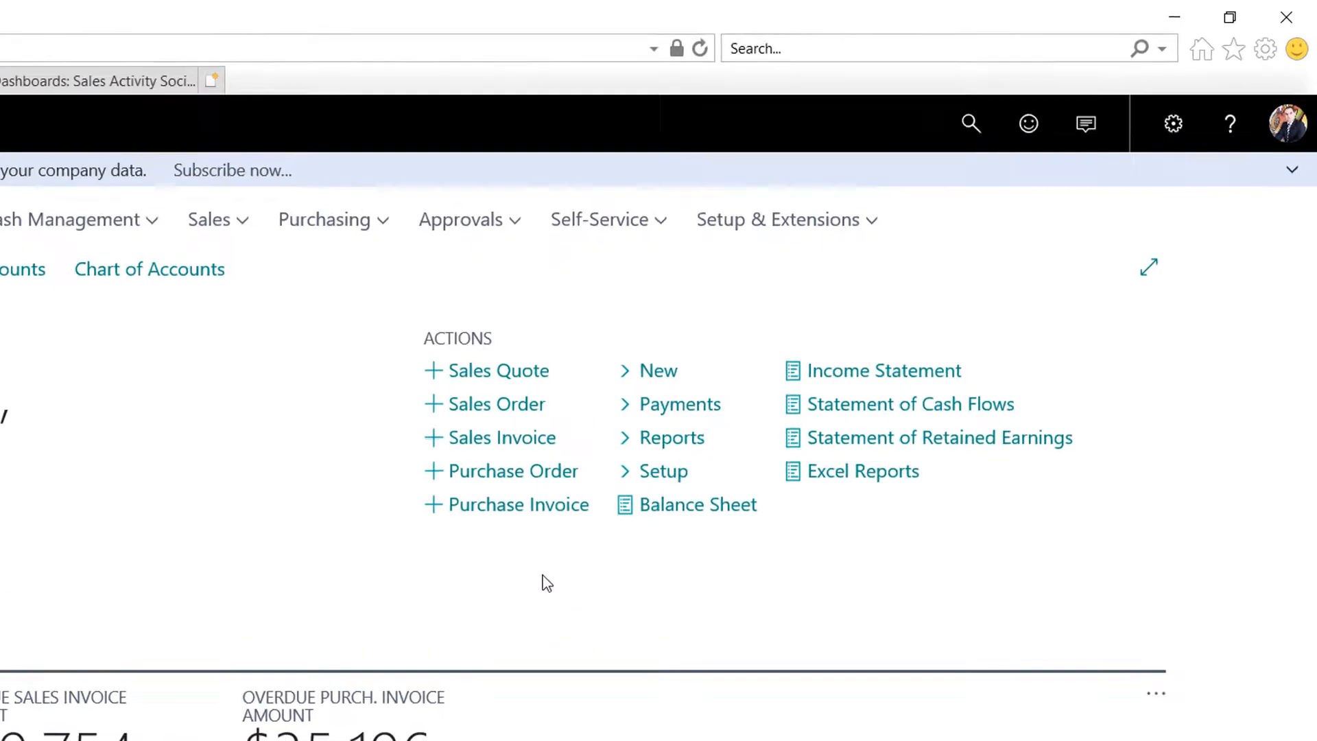
Step: Open Microsoft Dynamics 365 Connection Setup and rerun the assisted setup guide
{"action": "left_click", "coordinate": [912, 146]}
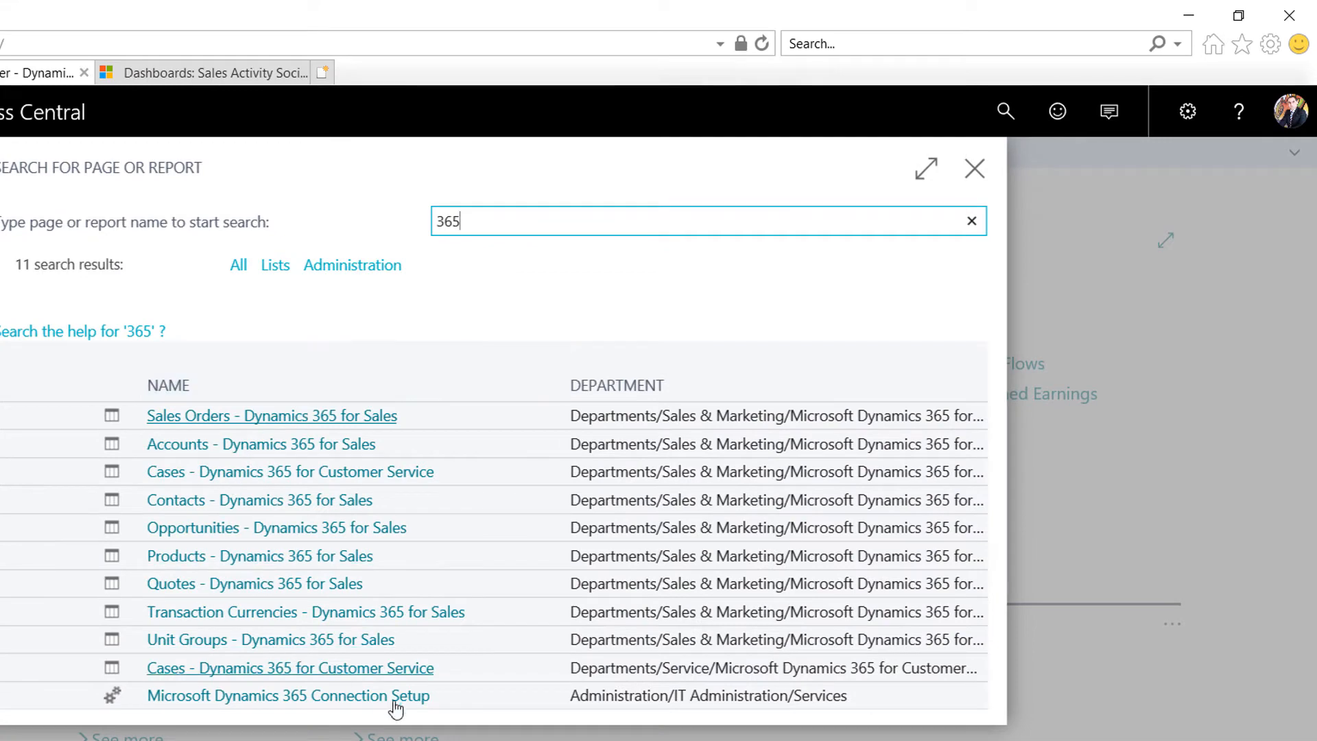
{"action": "left_click", "coordinate": [335, 696]}
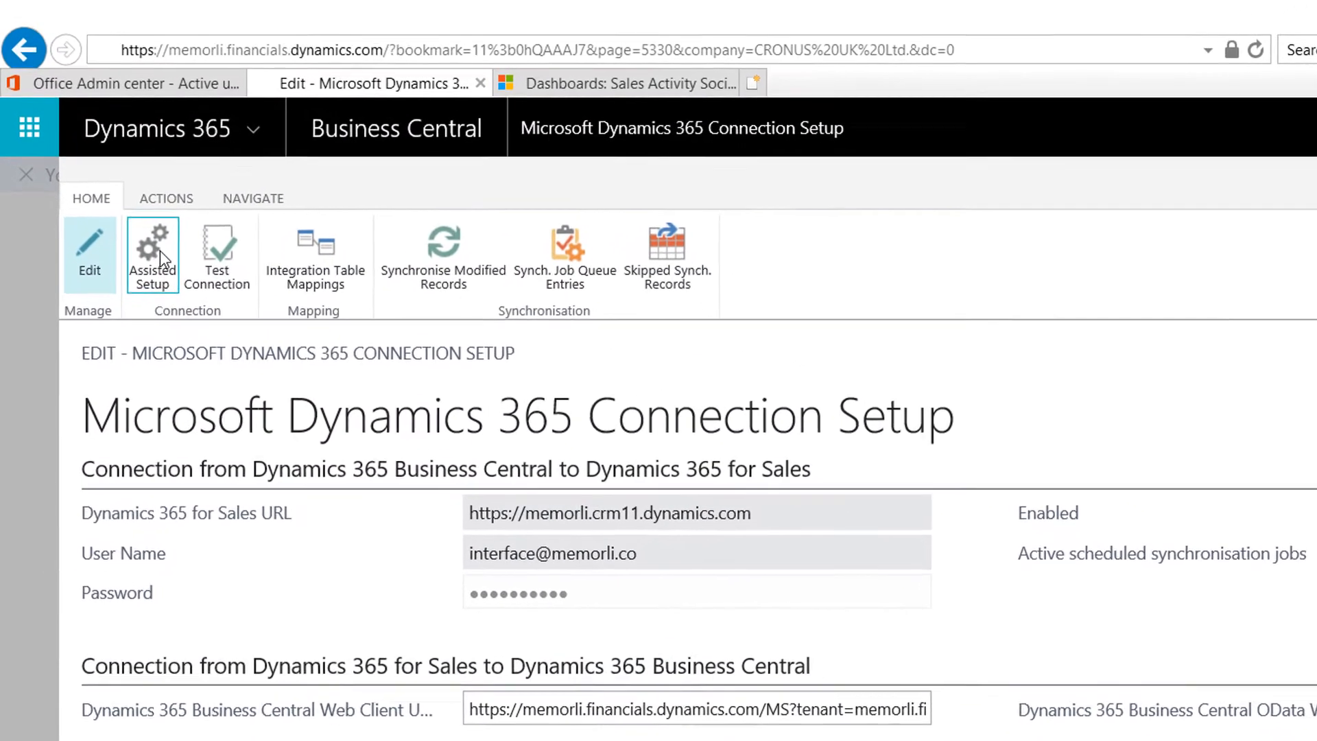
{"action": "left_click", "coordinate": [162, 253]}
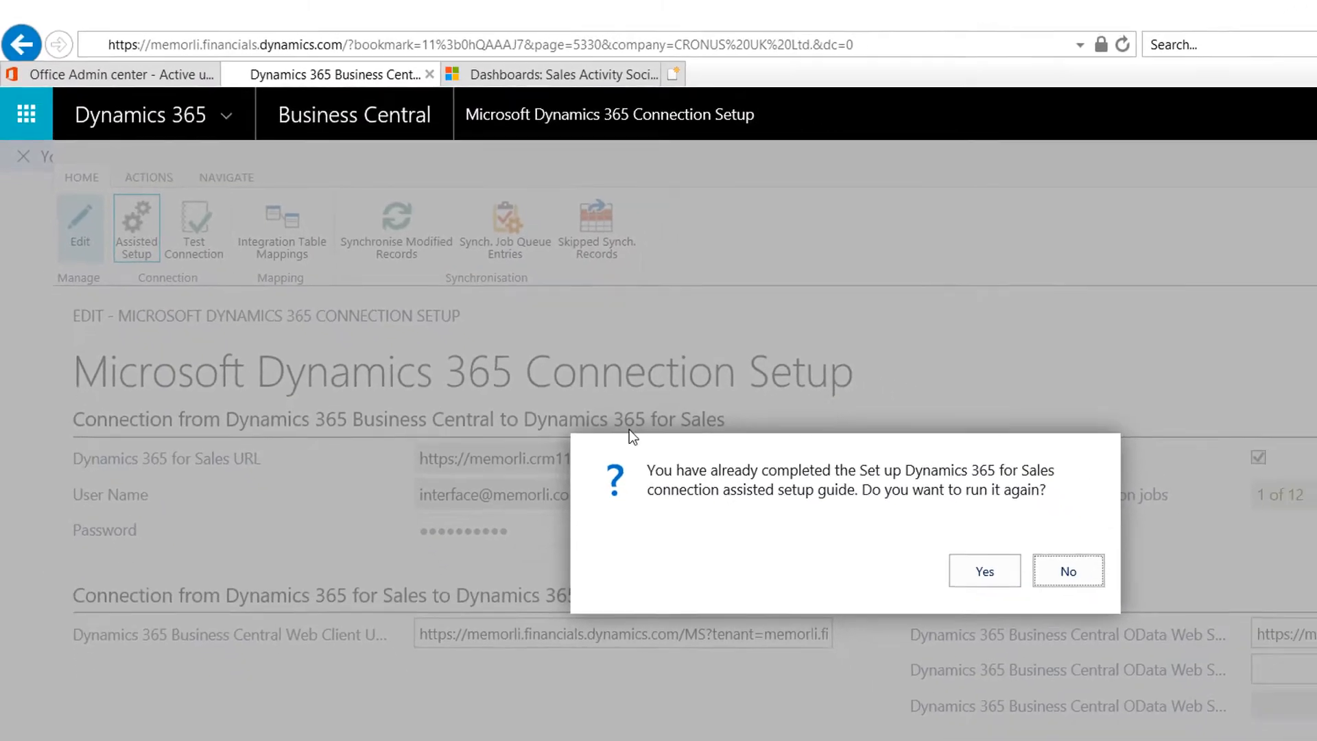
{"action": "left_click", "coordinate": [947, 549]}
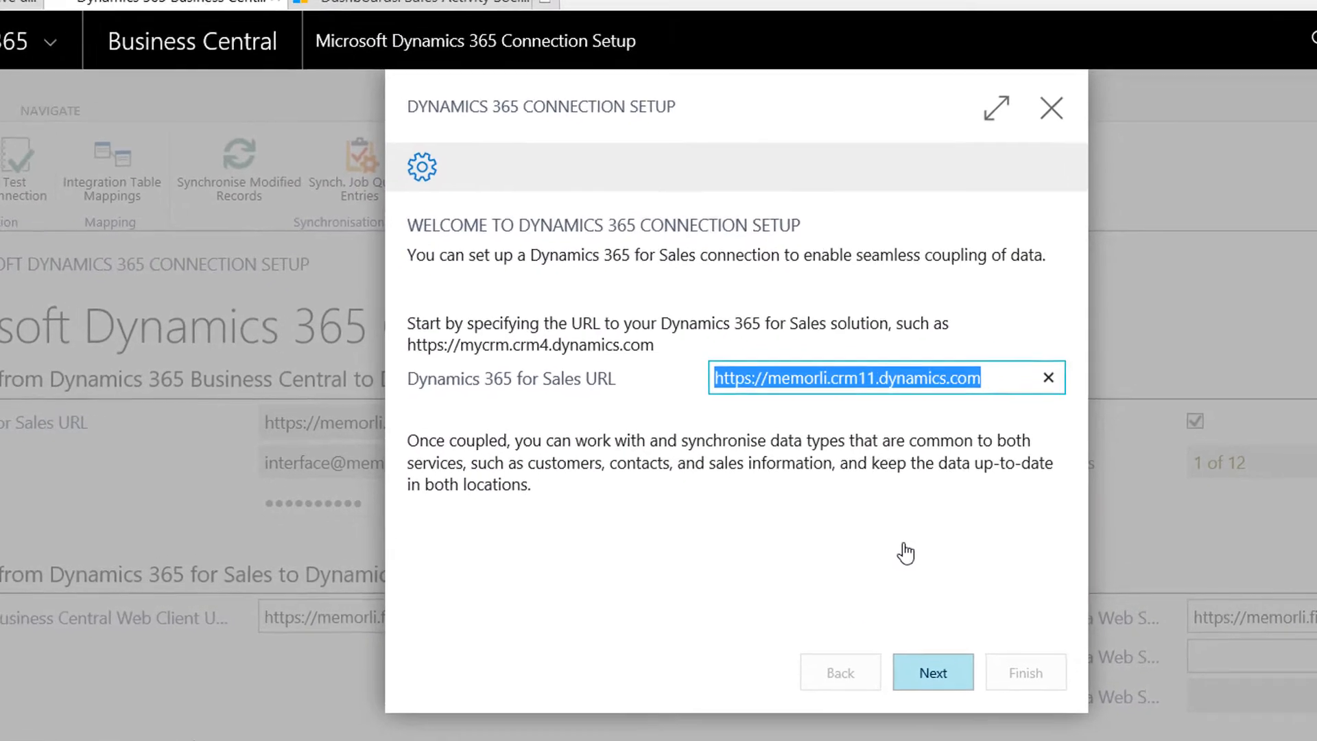
Step: Keep the memorli Sales URL, enter the sync user's password, and finish without mapping salespeople
{"action": "left_click", "coordinate": [919, 378]}
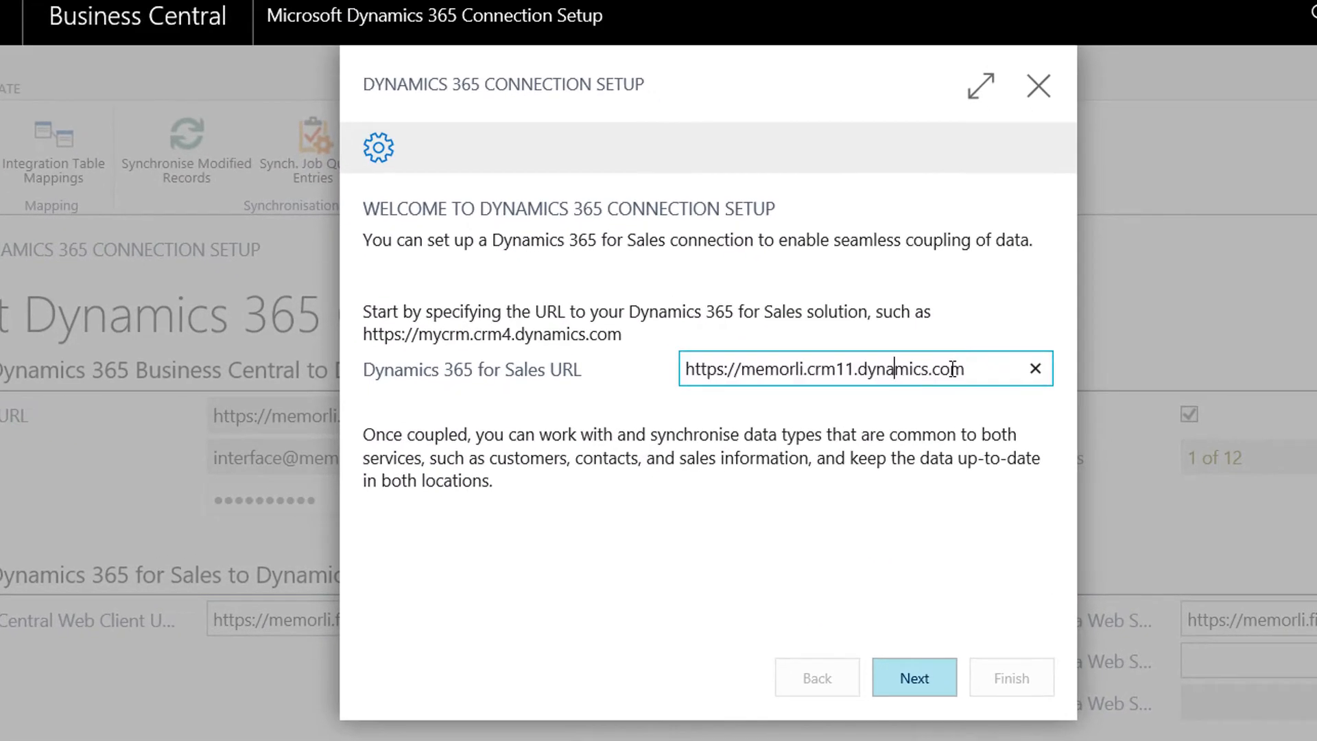
{"action": "left_click_drag", "start_coordinate": [1006, 376], "coordinate": [704, 362]}
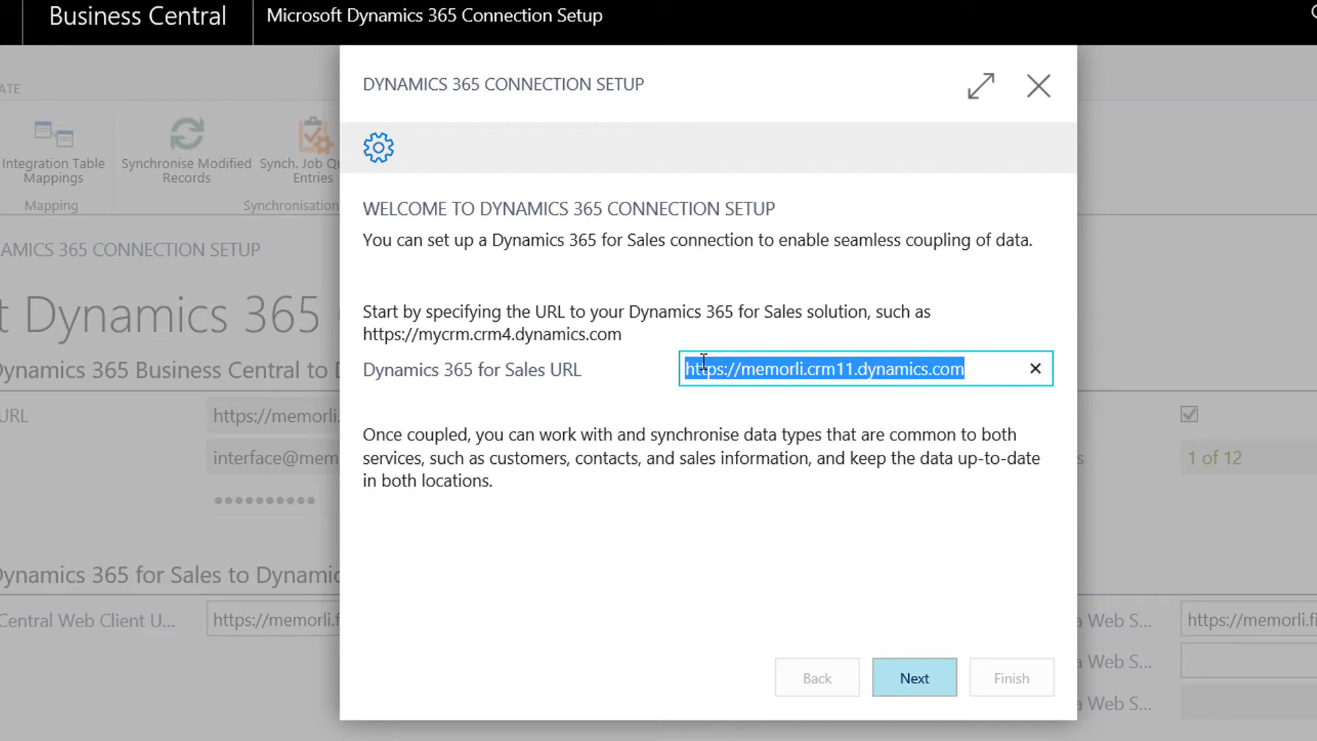
{"action": "left_click", "coordinate": [758, 418]}
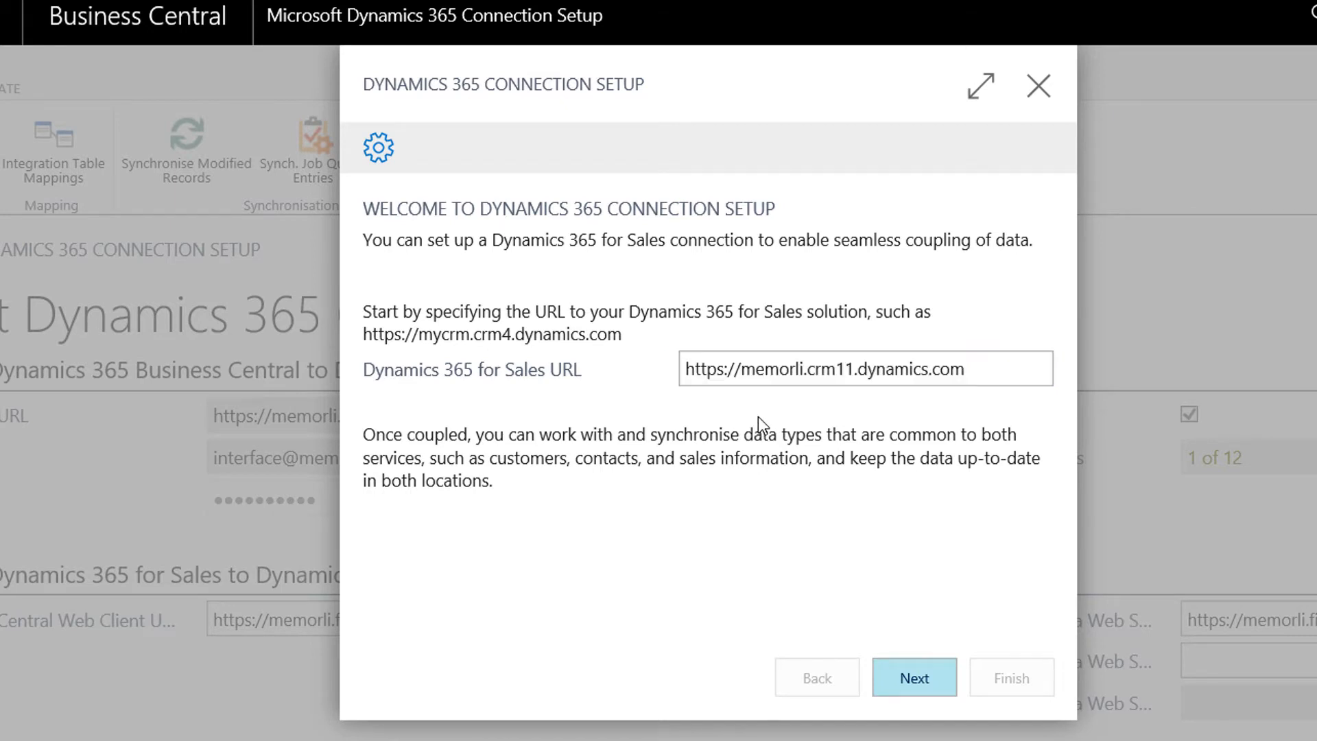
{"action": "left_click", "coordinate": [915, 681]}
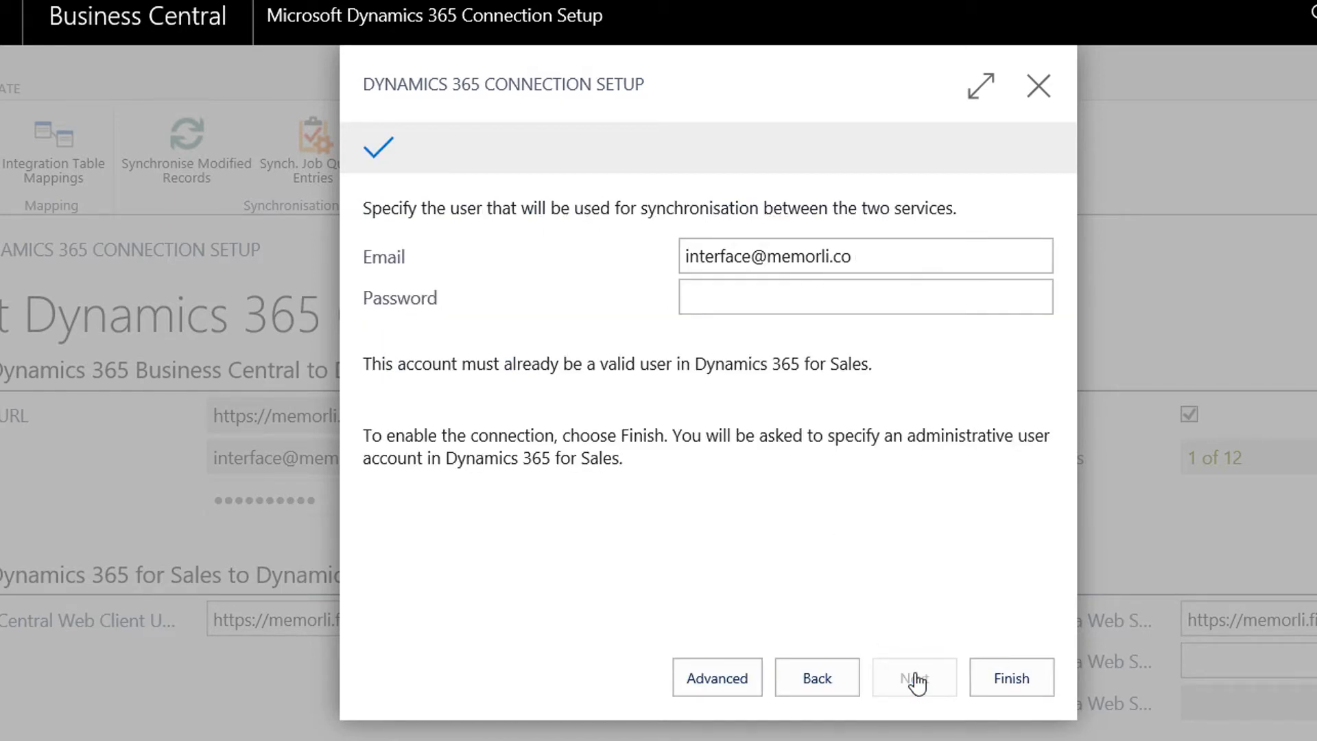
{"action": "left_click", "coordinate": [791, 314]}
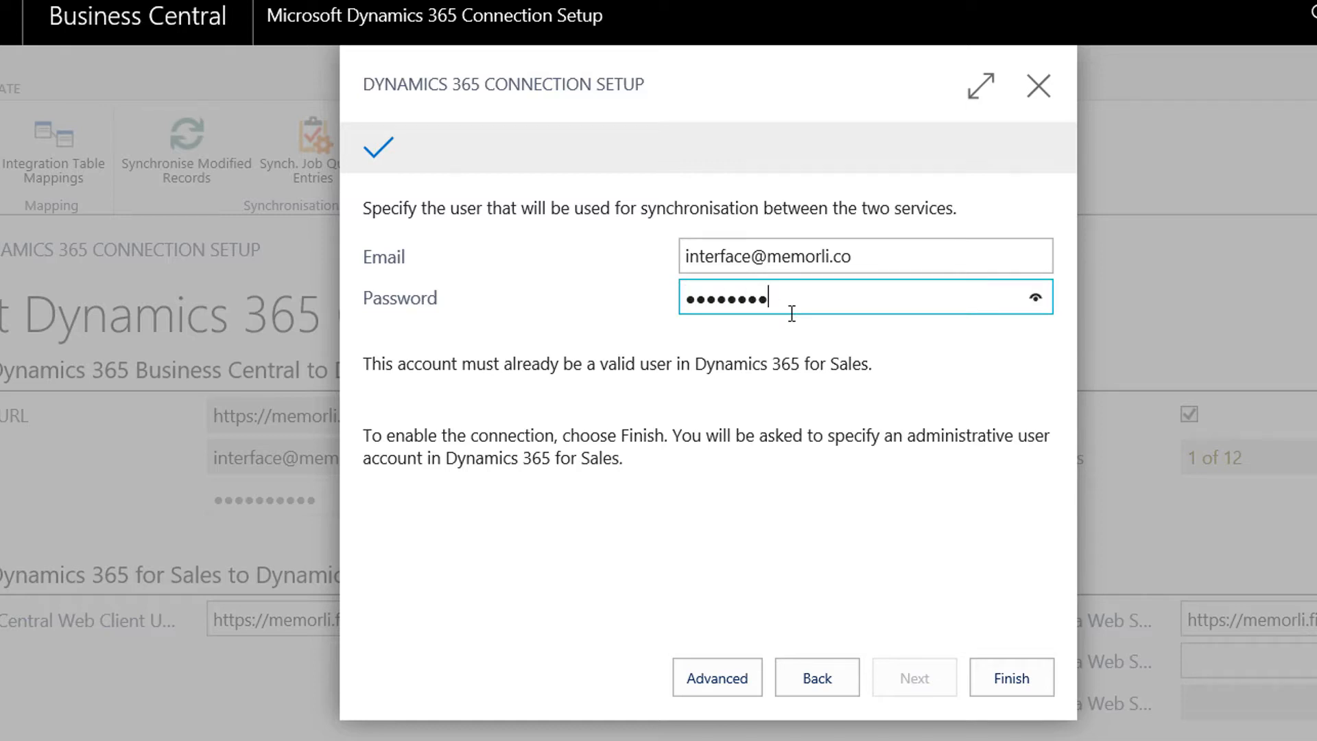
{"action": "type", "text": "•••"}
{"action": "left_click", "coordinate": [1014, 679]}
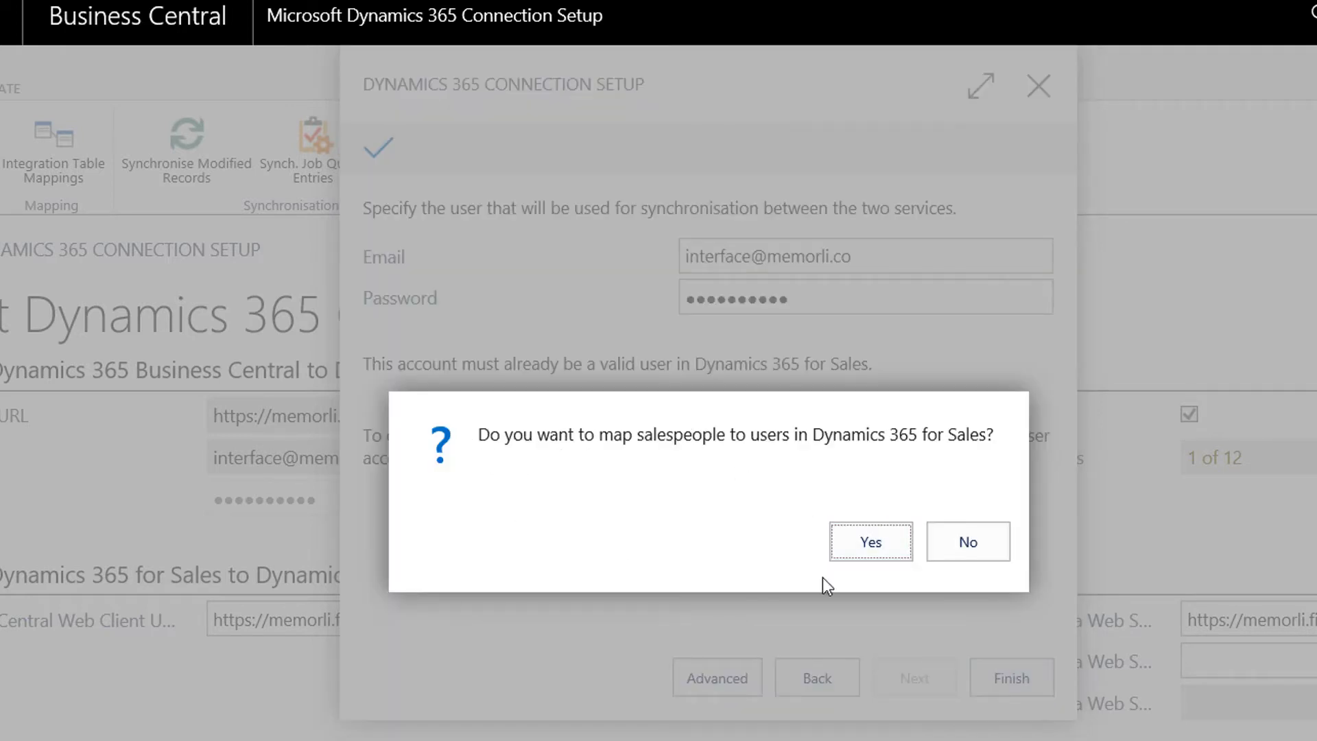
{"action": "left_click", "coordinate": [985, 542]}
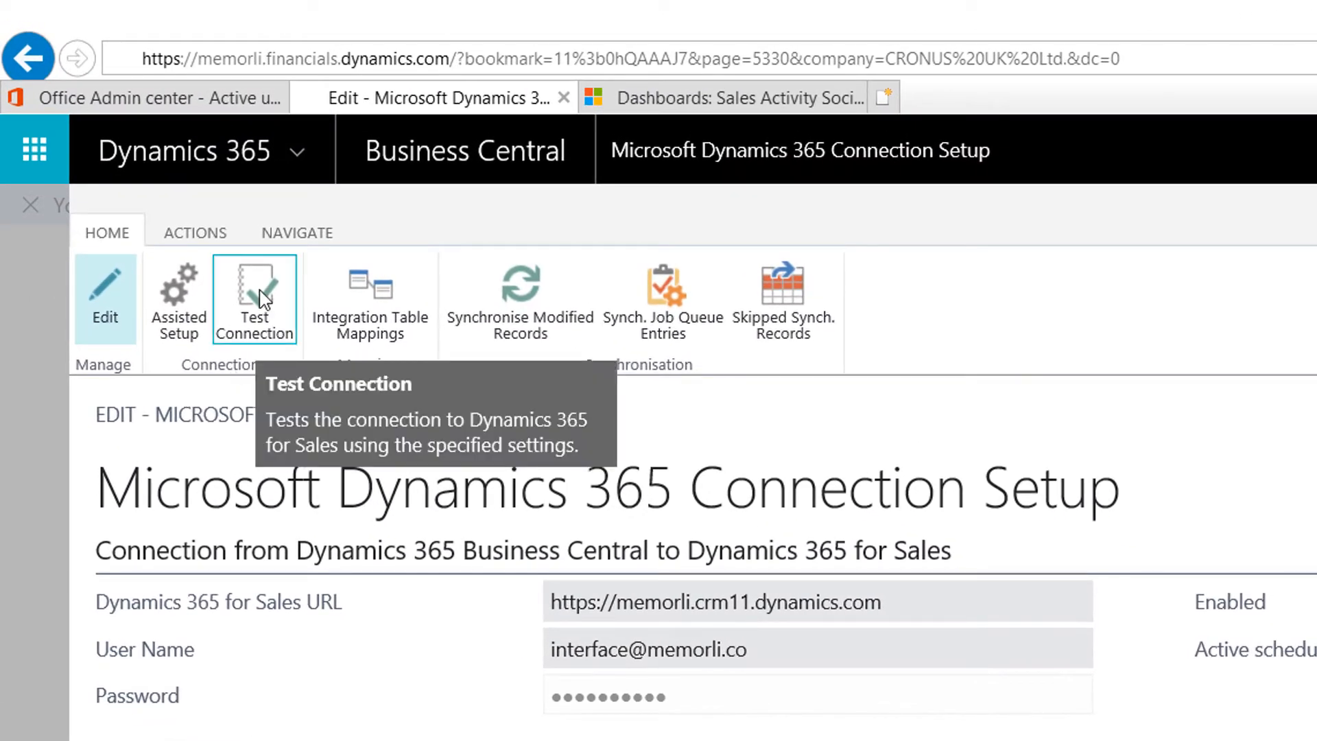
Step: Confirm the connection test succeeds, then compare Integration Table Mappings columns with the Word sync table
{"action": "left_click", "coordinate": [265, 300]}
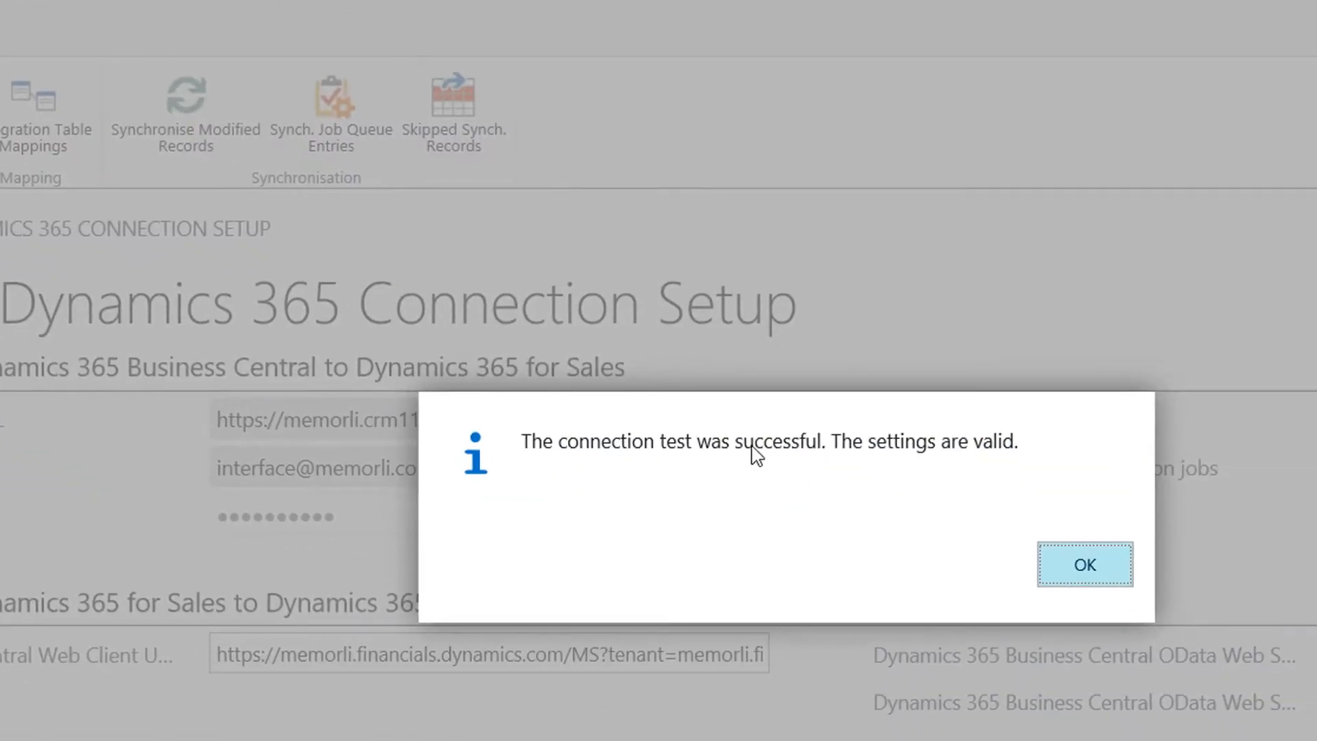
{"action": "left_click", "coordinate": [1102, 564]}
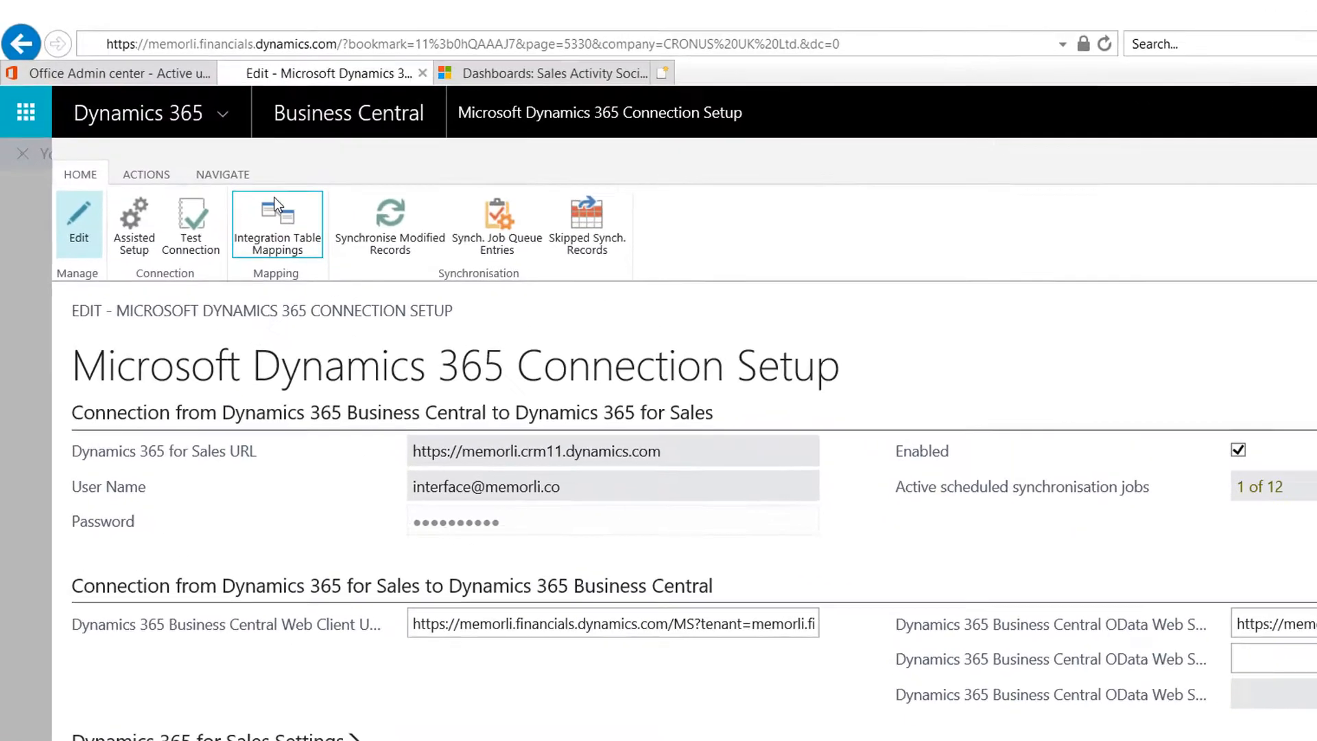
{"action": "left_click", "coordinate": [290, 240]}
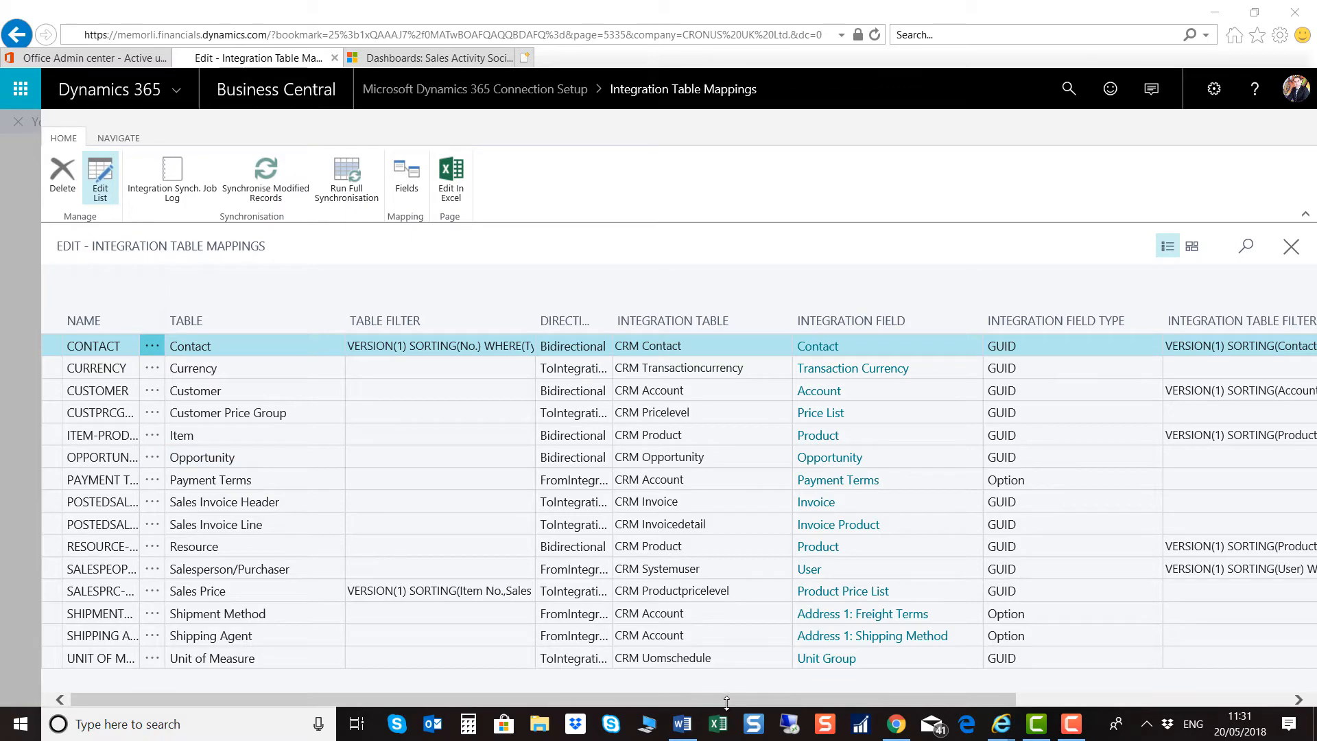
{"action": "left_click_drag", "start_coordinate": [925, 693], "coordinate": [1292, 697]}
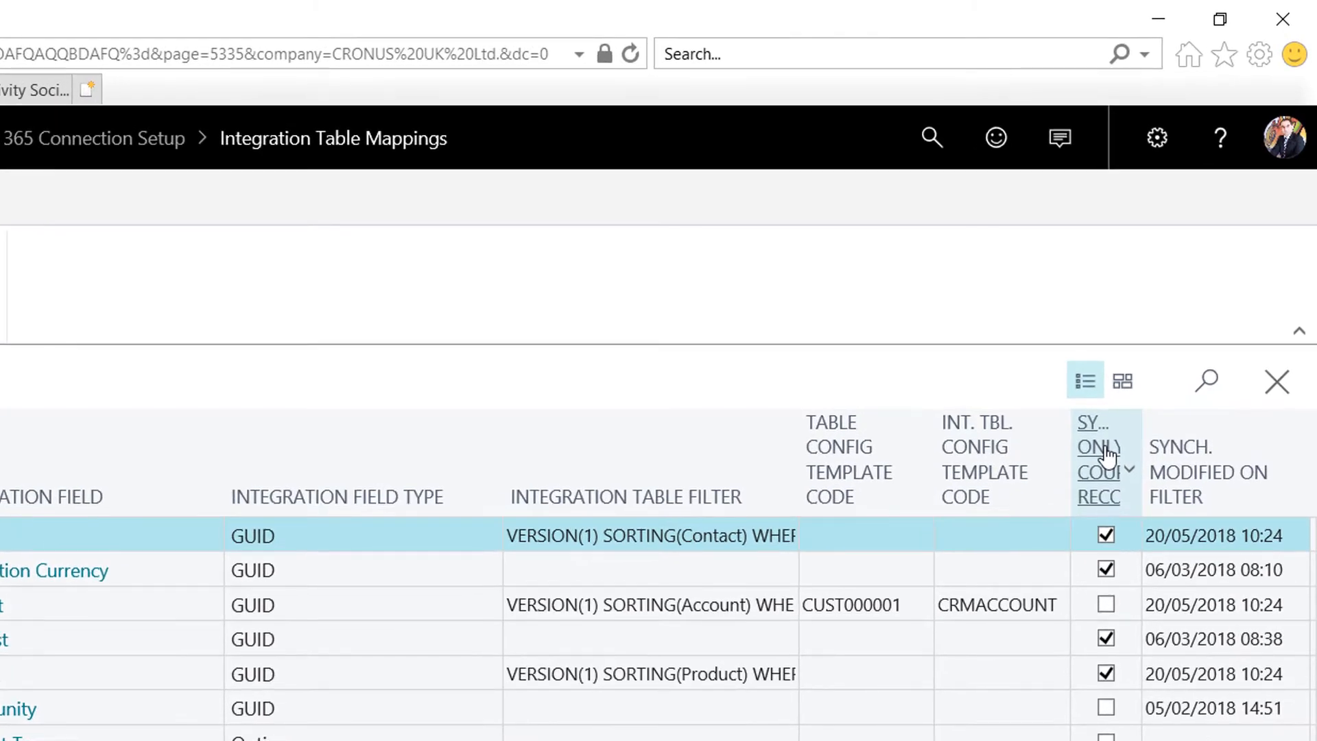
{"action": "mouse_move", "coordinate": [1106, 453]}
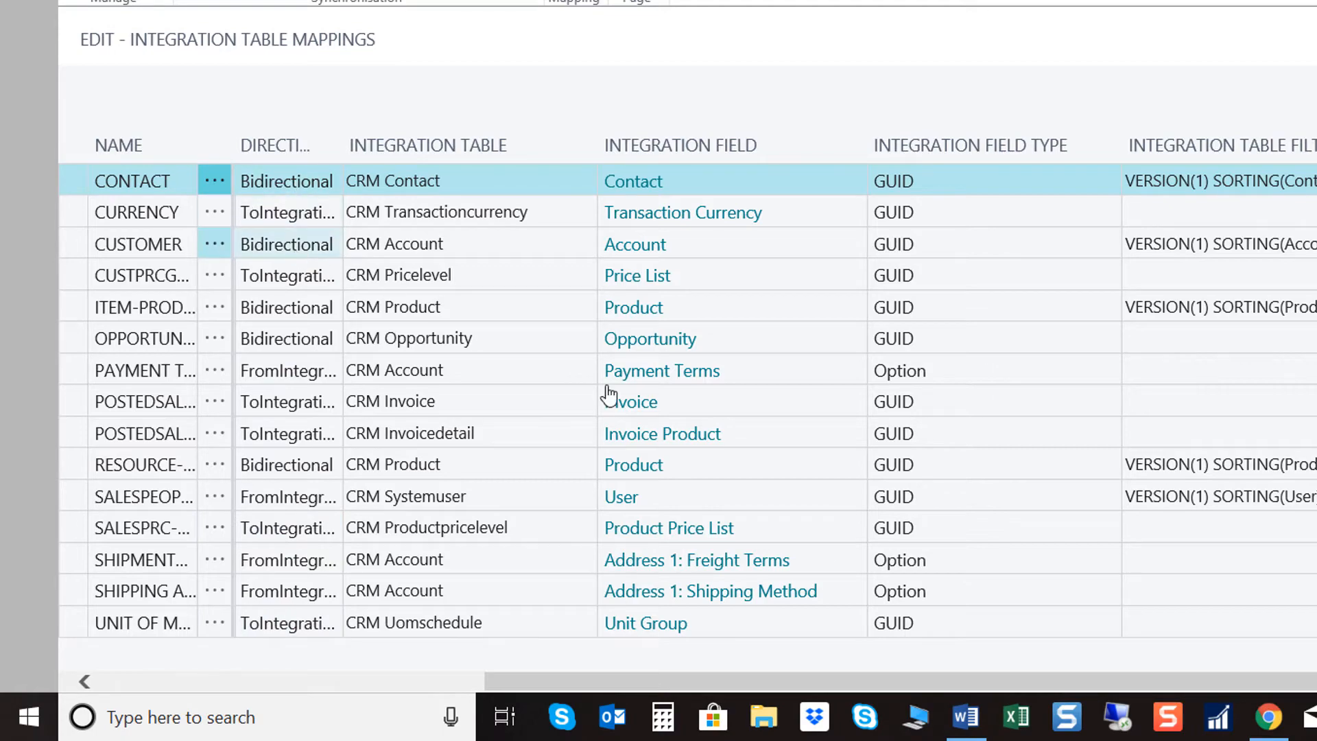
{"action": "left_click", "coordinate": [966, 717]}
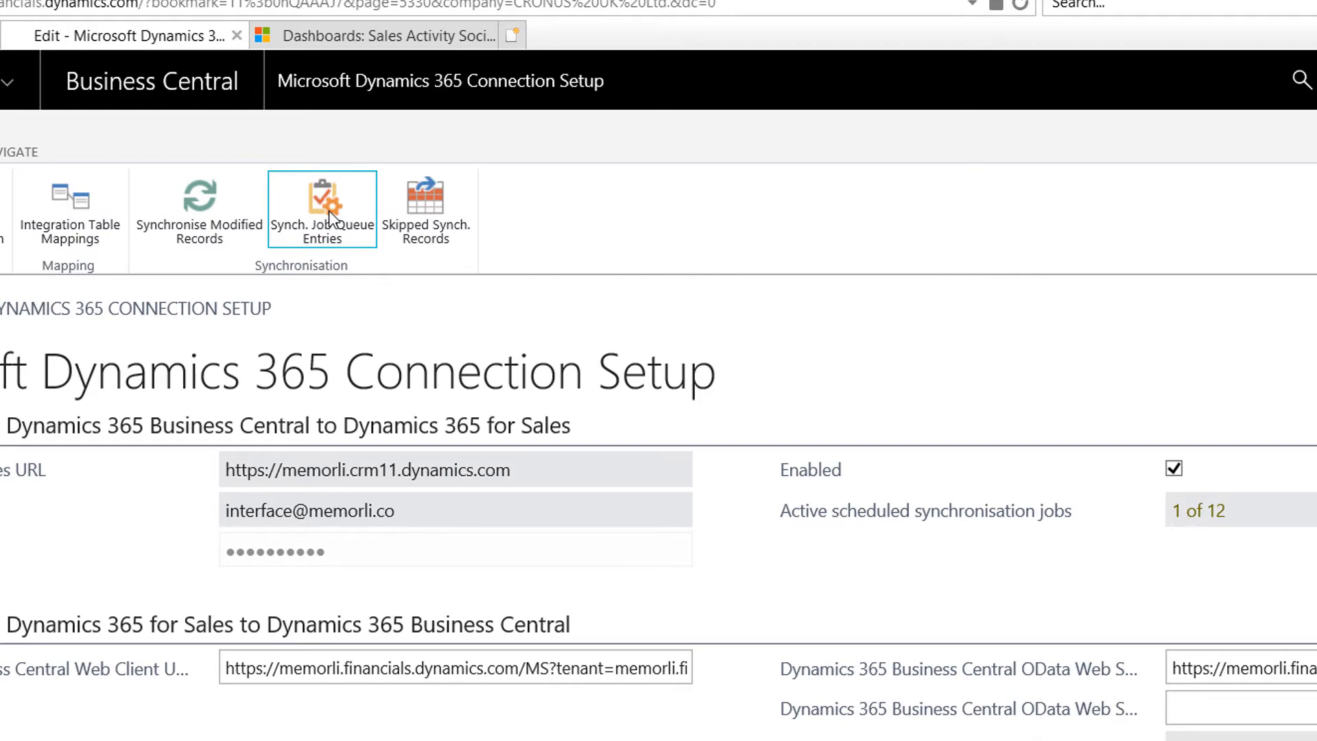
{"action": "left_click", "coordinate": [331, 218]}
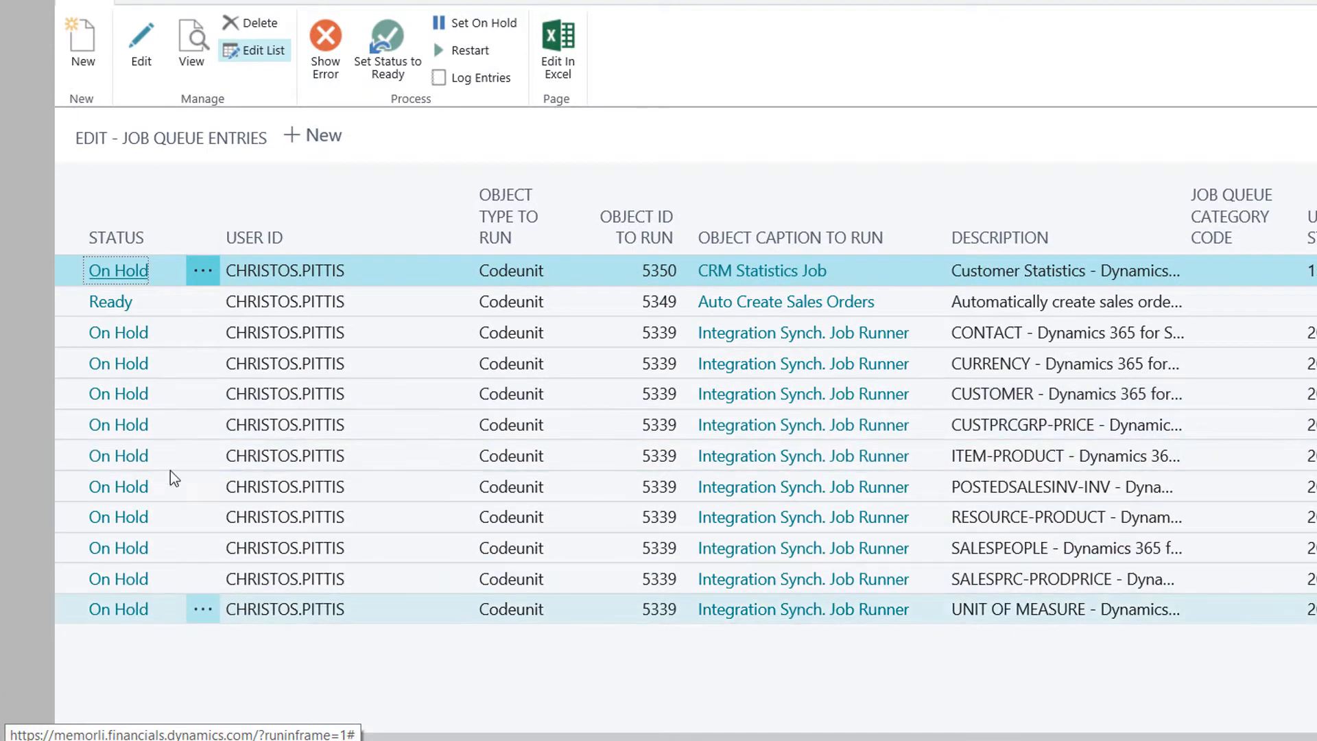
{"action": "left_click_drag", "start_coordinate": [954, 739], "coordinate": [1305, 724]}
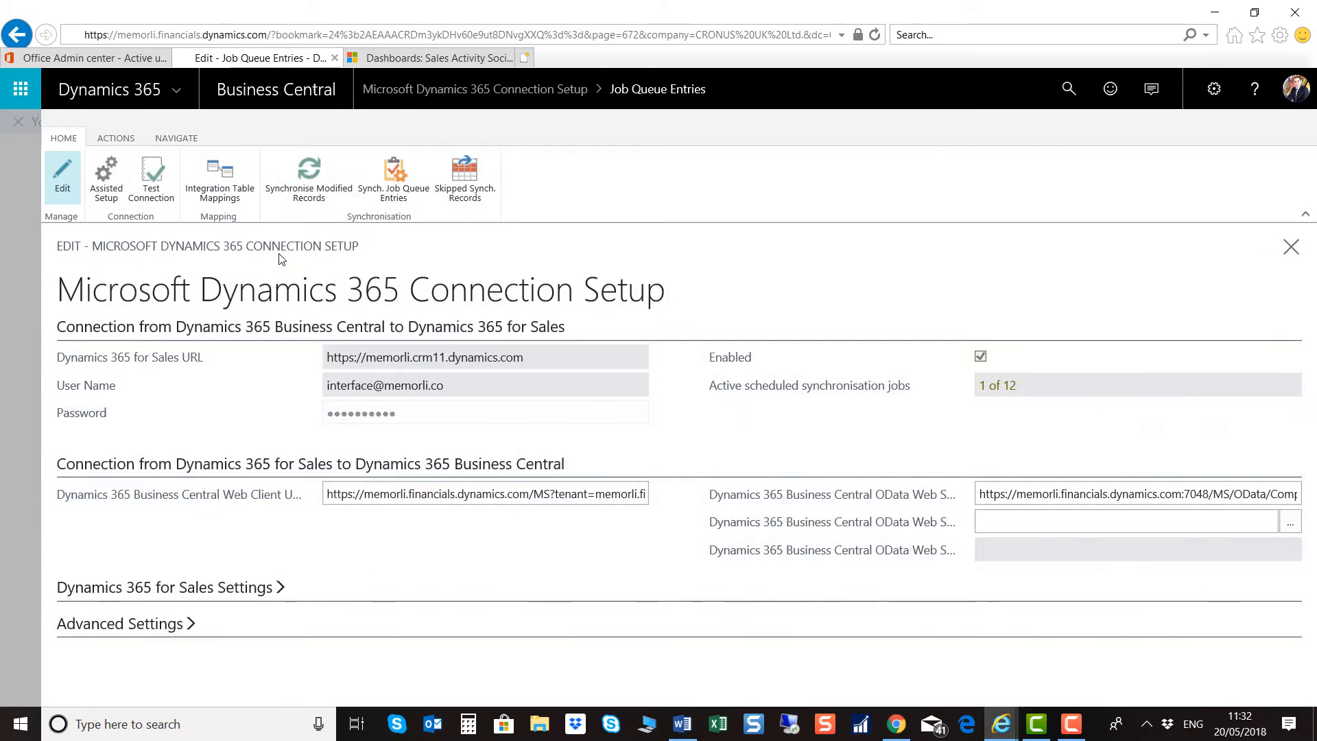
Step: Check the template codes on the CUSTOMER row of Integration Table Mappings
{"action": "left_click", "coordinate": [228, 181]}
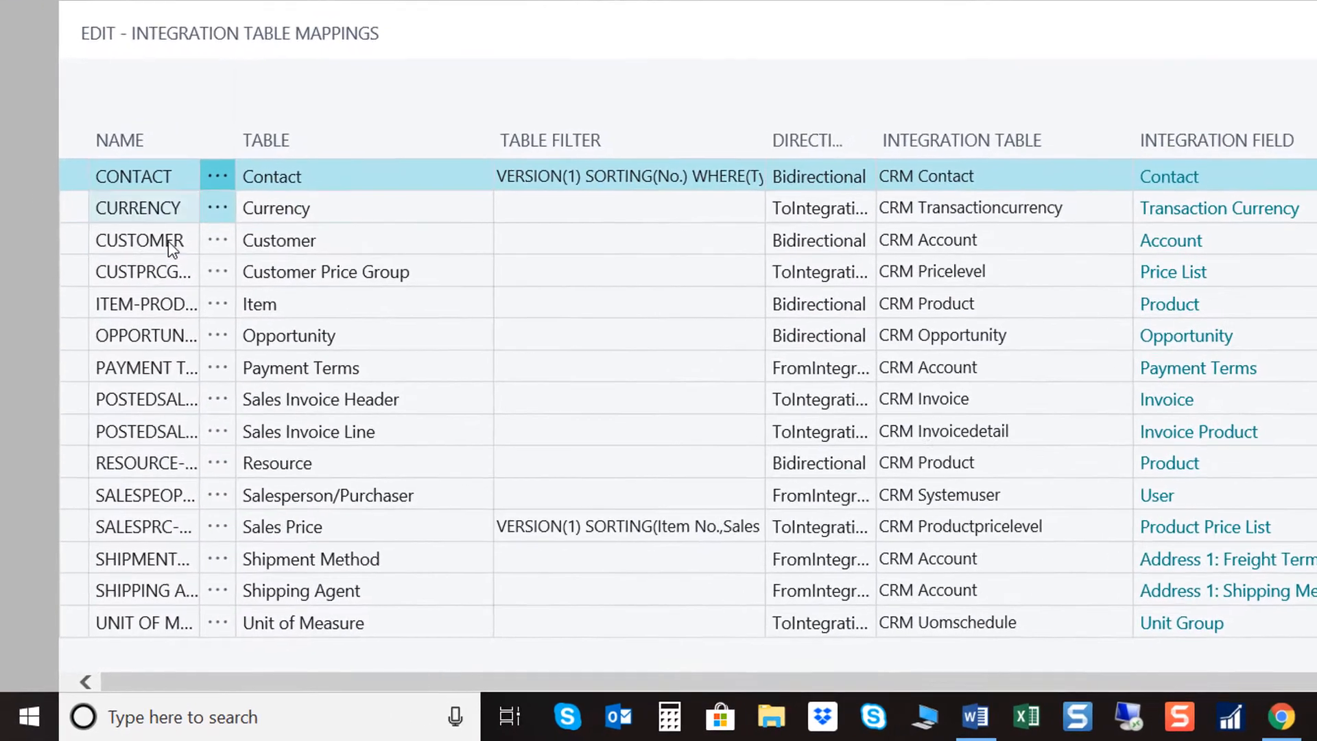
{"action": "left_click", "coordinate": [111, 394]}
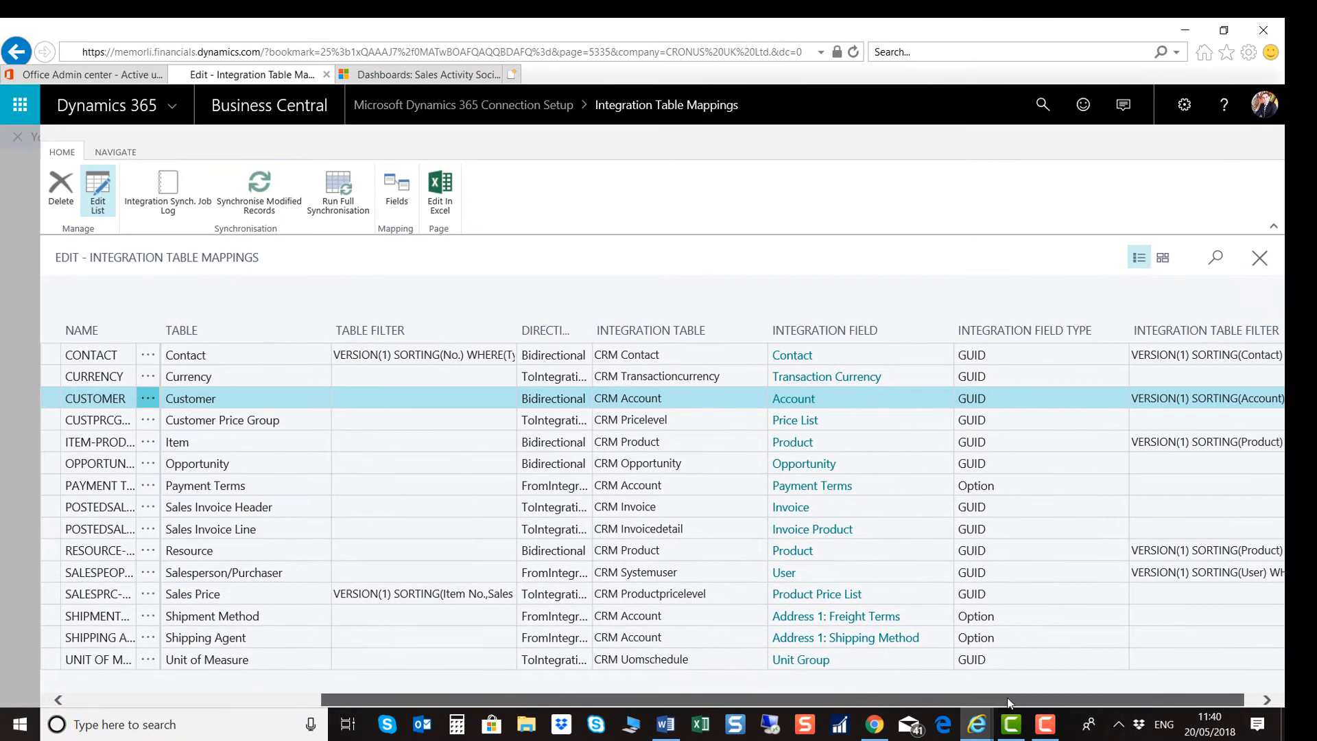
{"action": "left_click_drag", "start_coordinate": [831, 705], "coordinate": [1060, 697]}
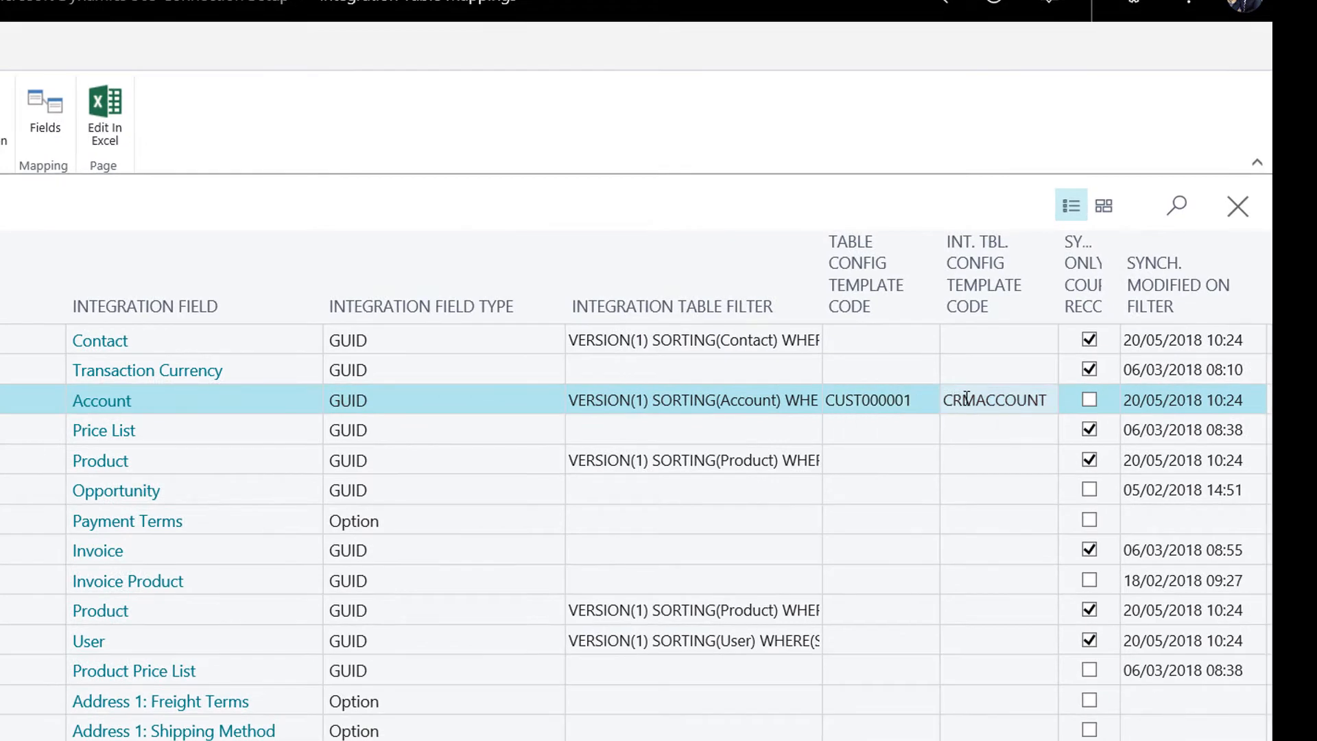
{"action": "left_click", "coordinate": [967, 399]}
{"action": "left_click", "coordinate": [893, 402]}
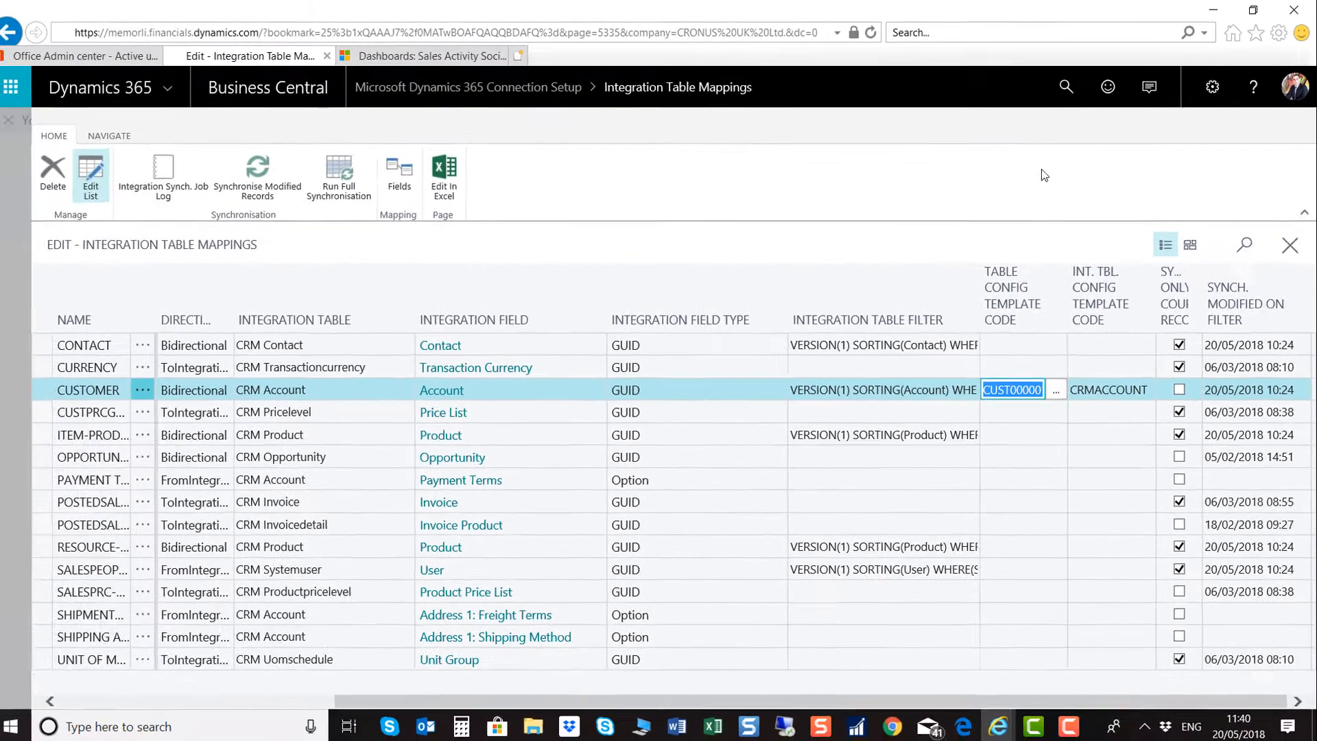
{"action": "key", "text": "Escape"}
Step: Search 'Set up cu' to find Set Up Customer/Vendor/Item Templates
{"action": "left_click", "coordinate": [969, 125]}
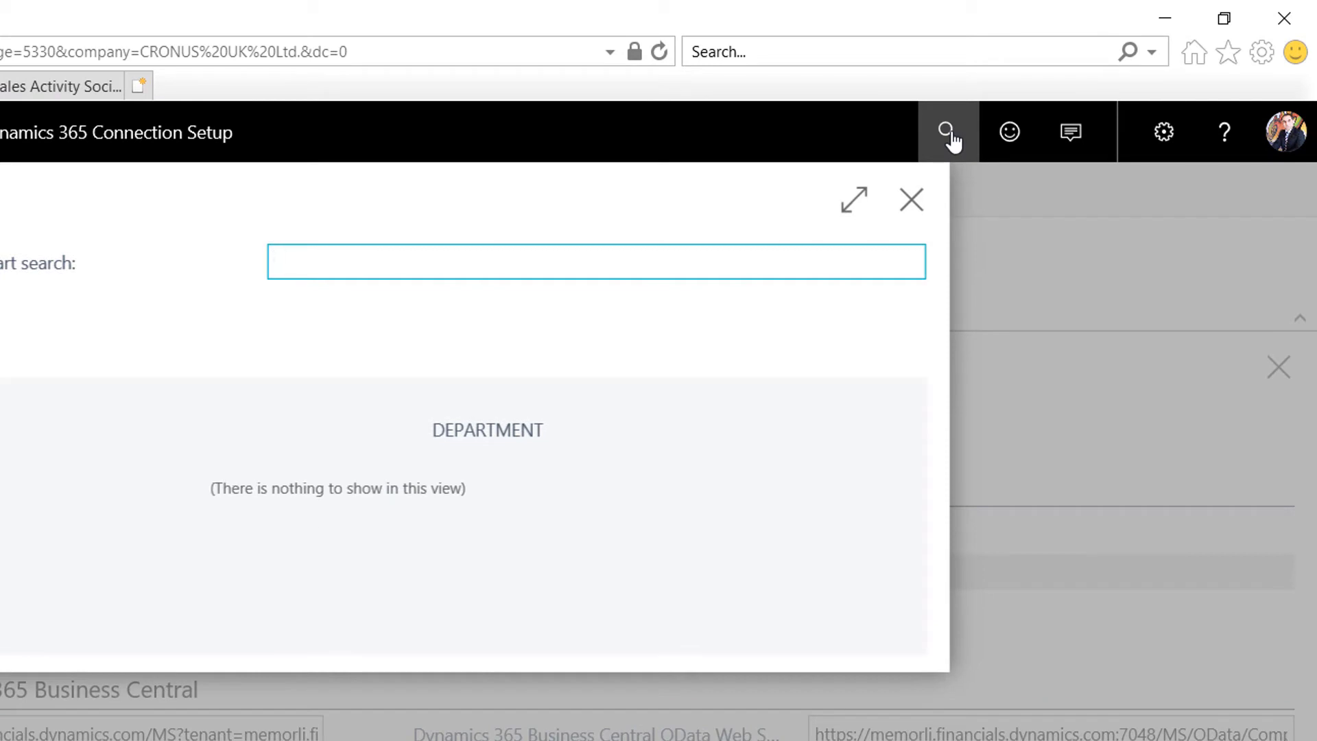
{"action": "type", "text": "Set up"}
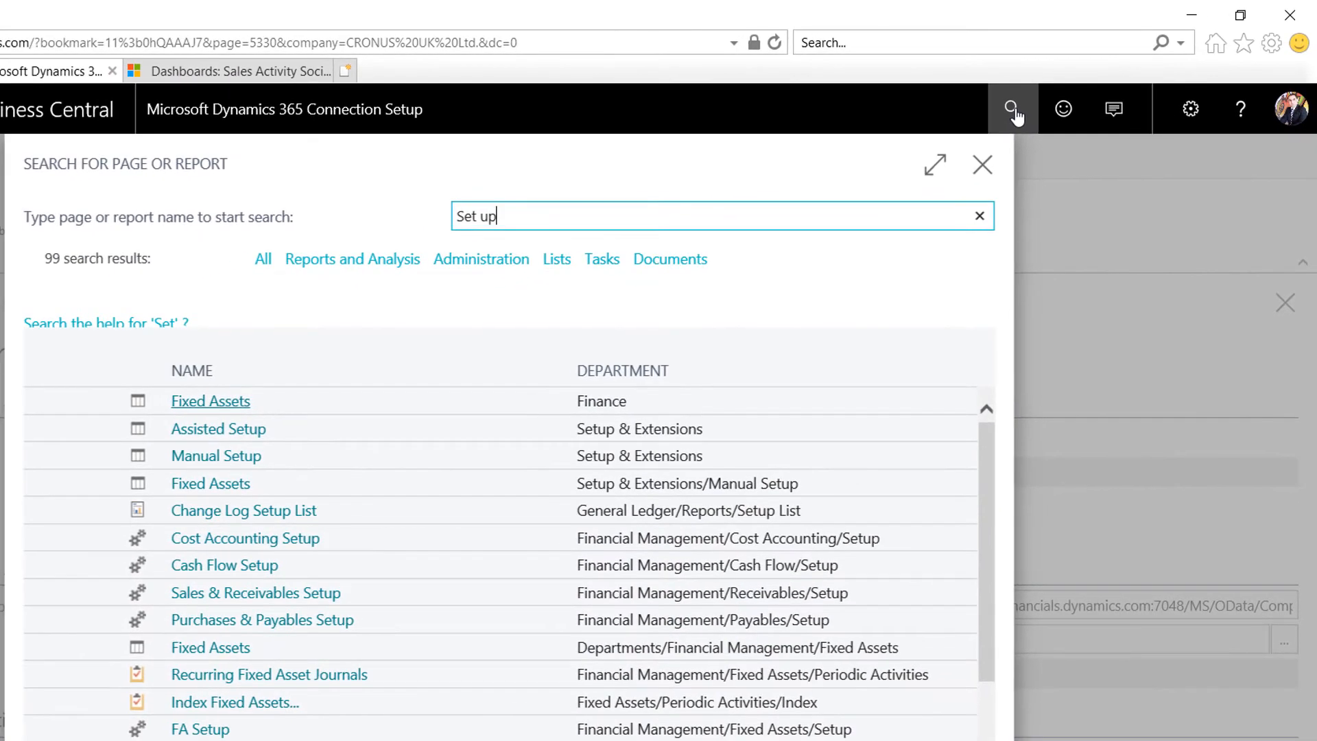
{"action": "type", "text": " cu"}
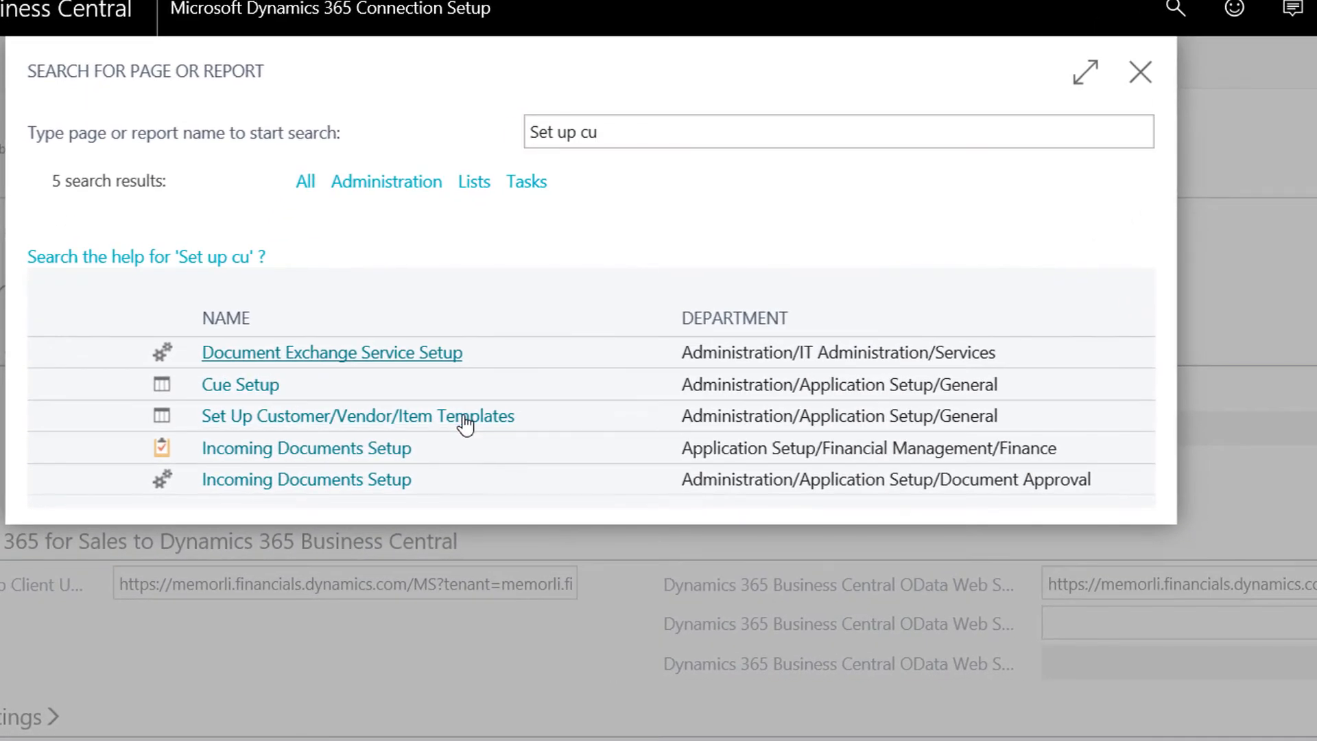
{"action": "left_click", "coordinate": [472, 426]}
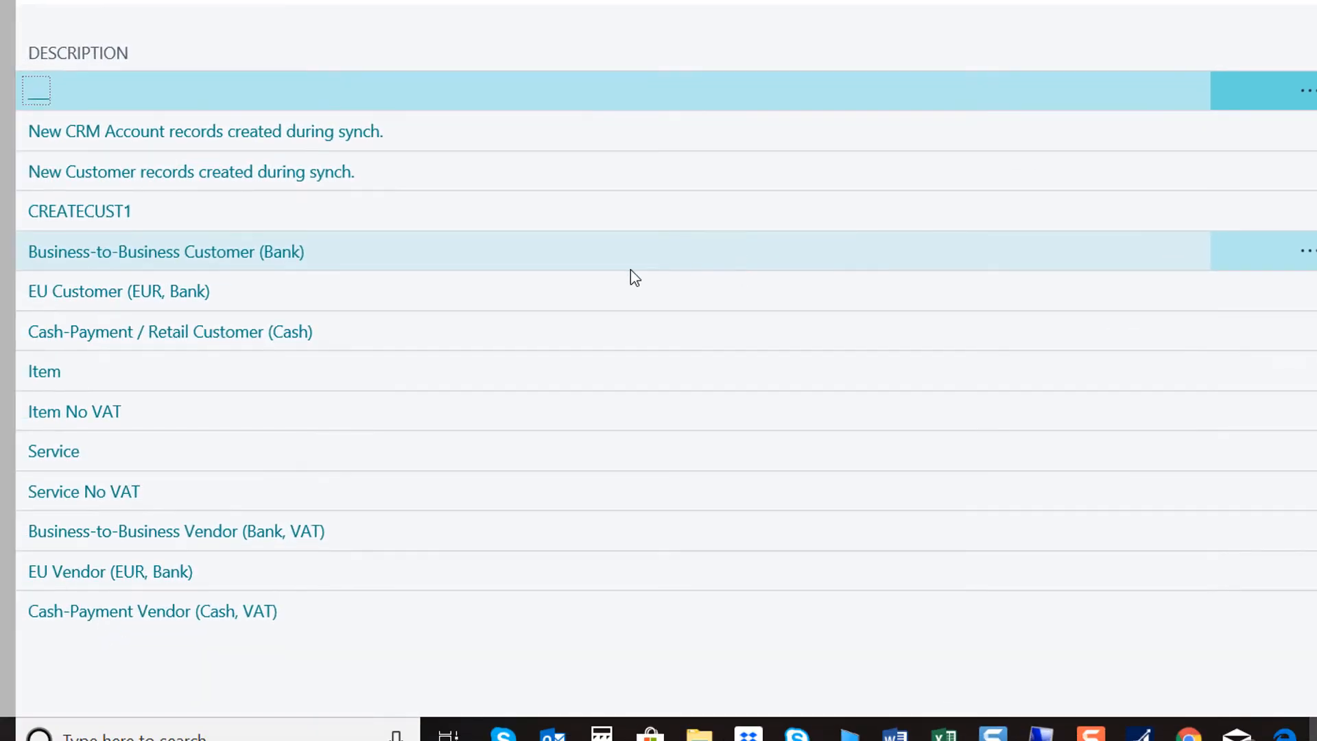
Step: Look at the Business-to-Business Customer (Bank) template, discarding a blank new template, and return to the list
{"action": "left_click", "coordinate": [204, 255]}
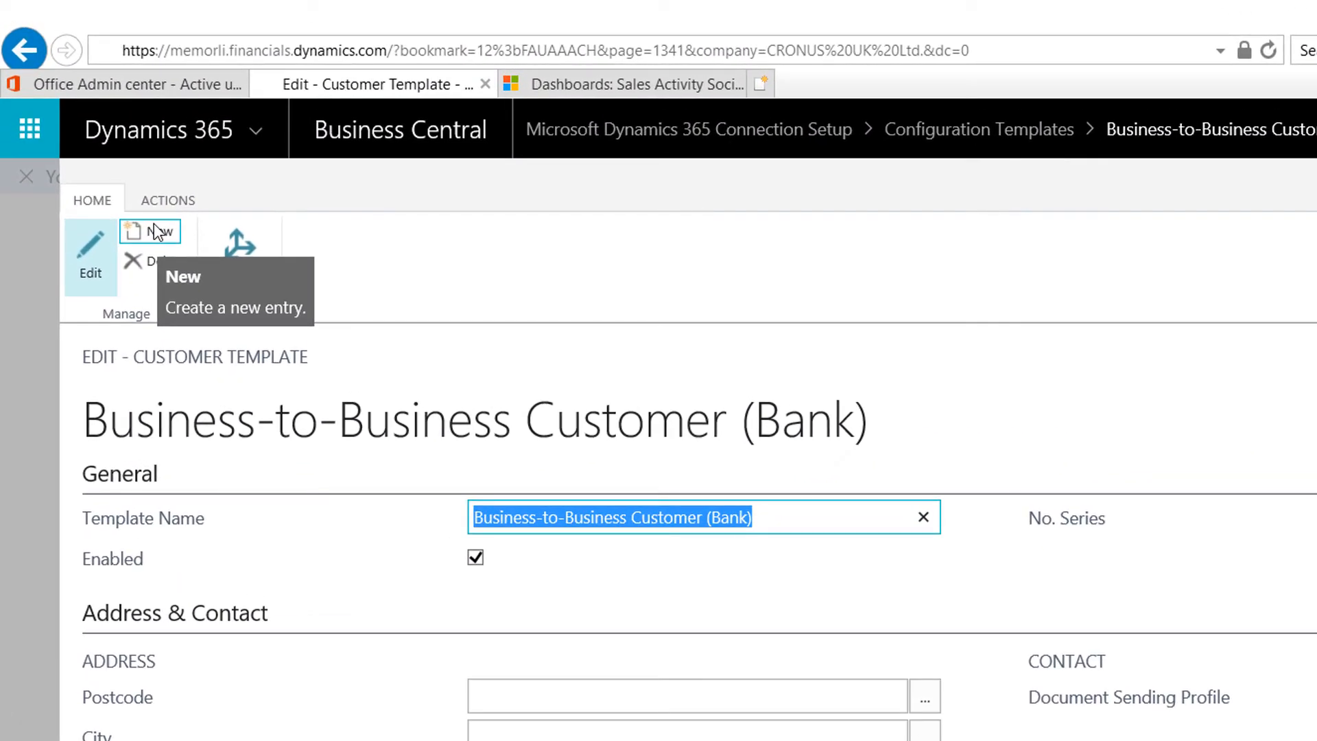
{"action": "left_click", "coordinate": [154, 225]}
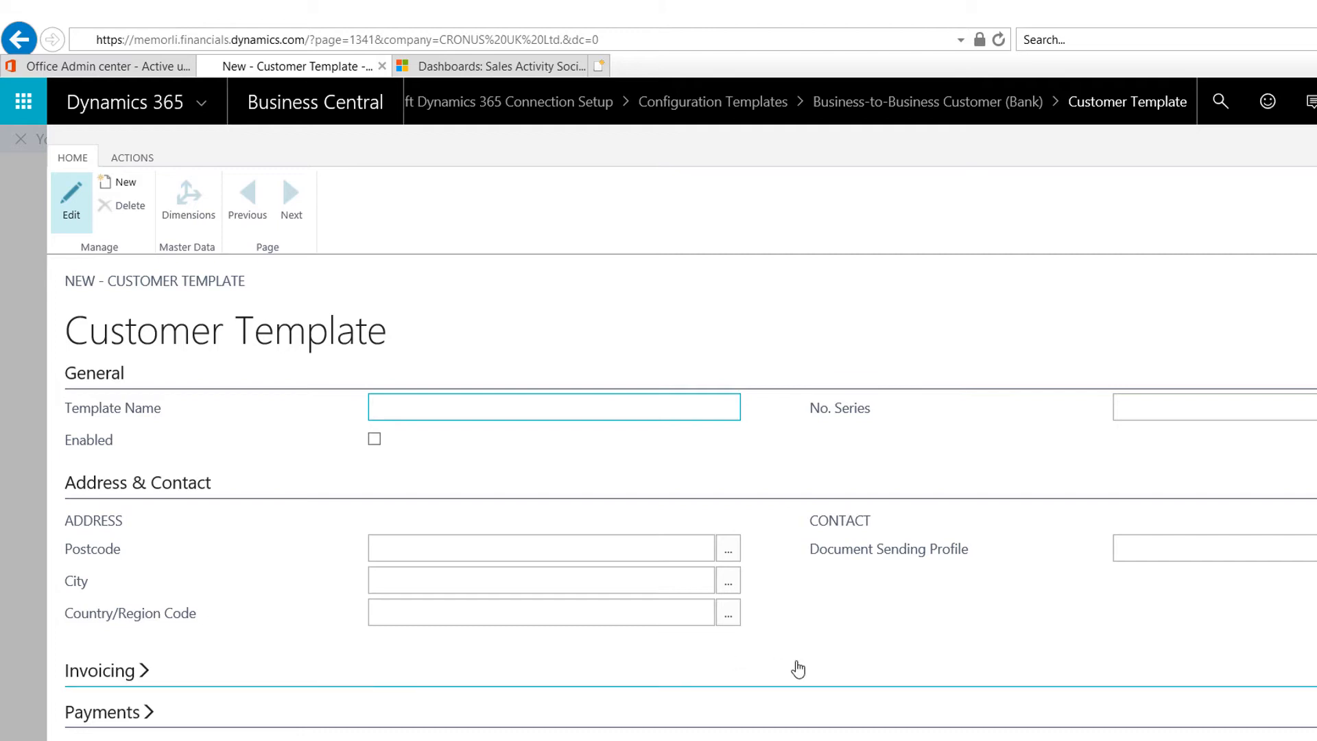
{"action": "key", "text": "Escape"}
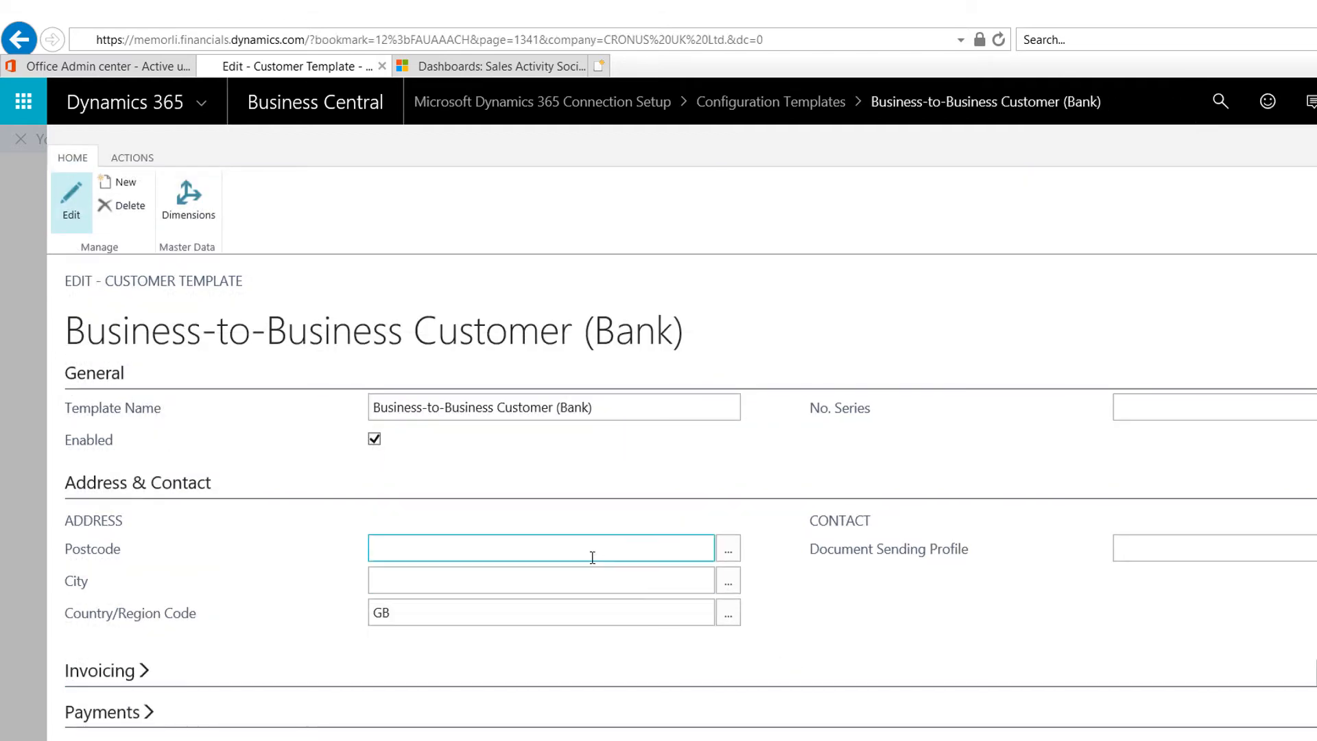
{"action": "key", "text": "Escape"}
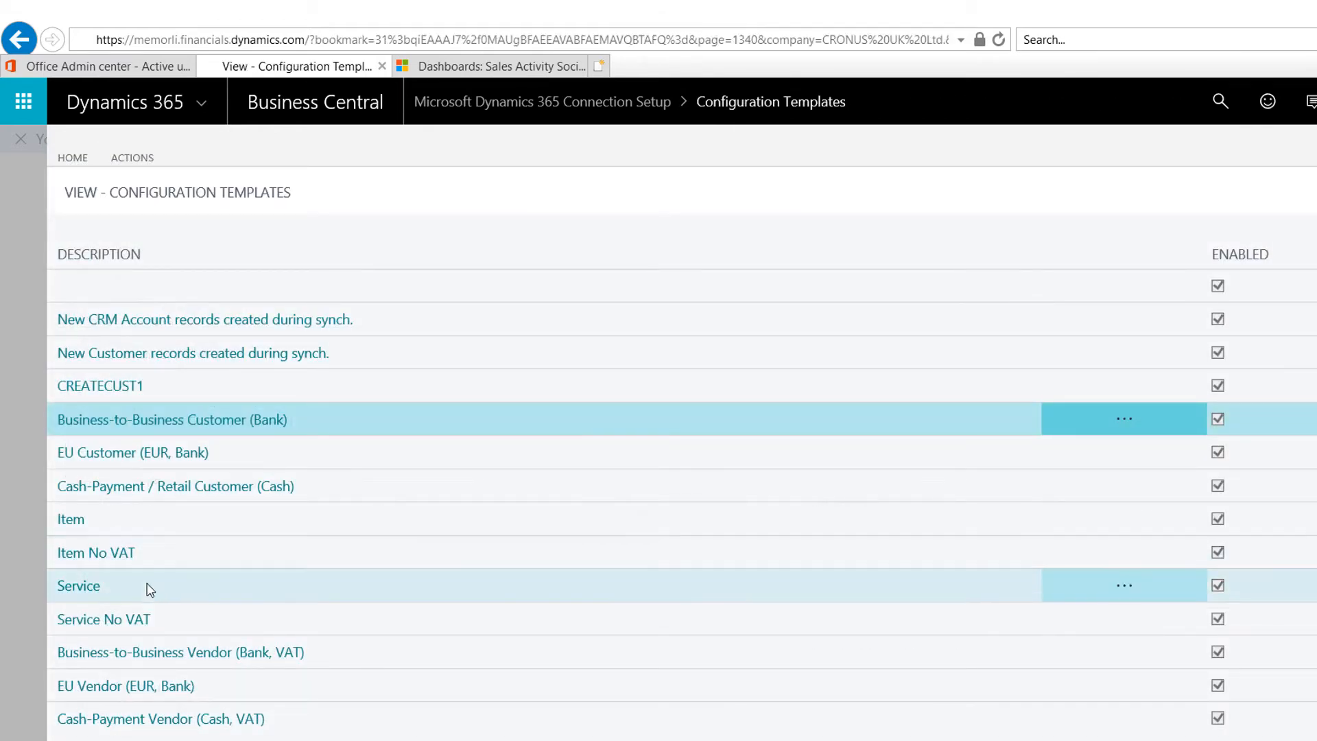
Step: Review CREATECUST1's invoicing details: DOMESTIC posting groups and USD currency
{"action": "left_click", "coordinate": [176, 385]}
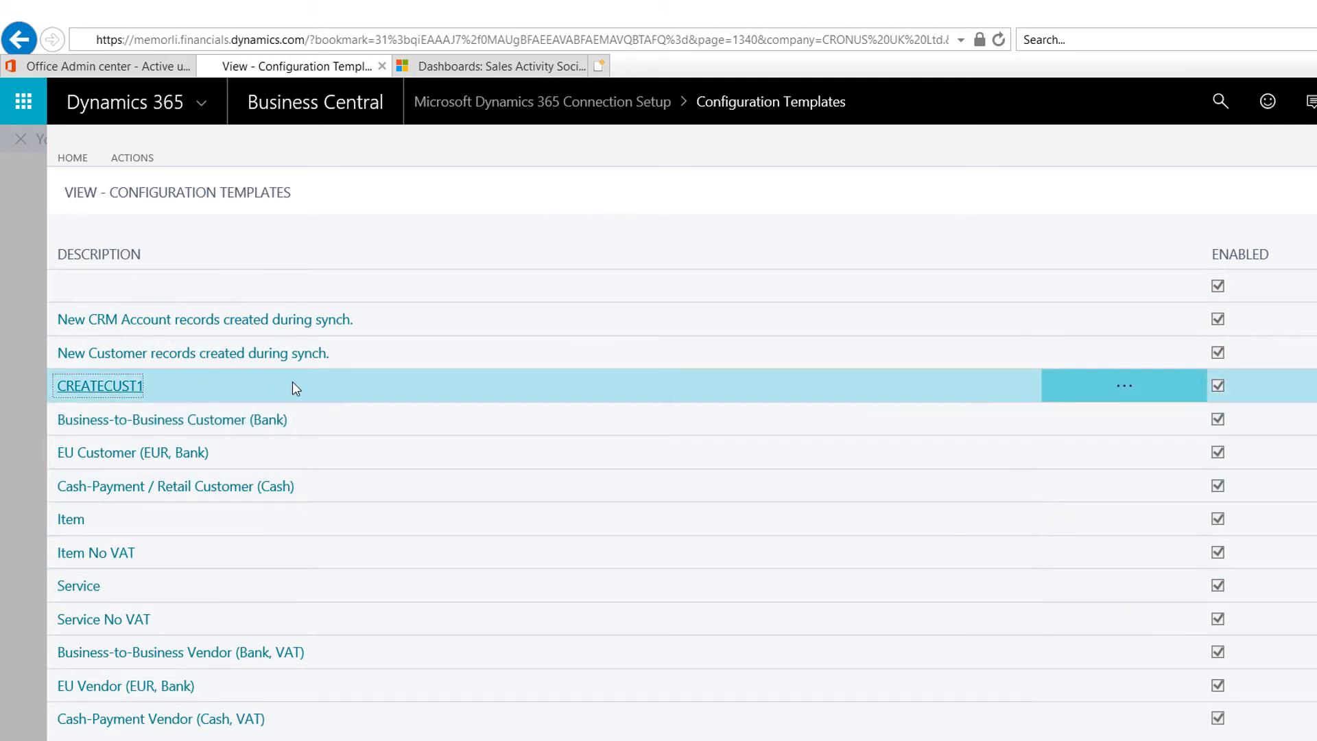
{"action": "left_click", "coordinate": [108, 392]}
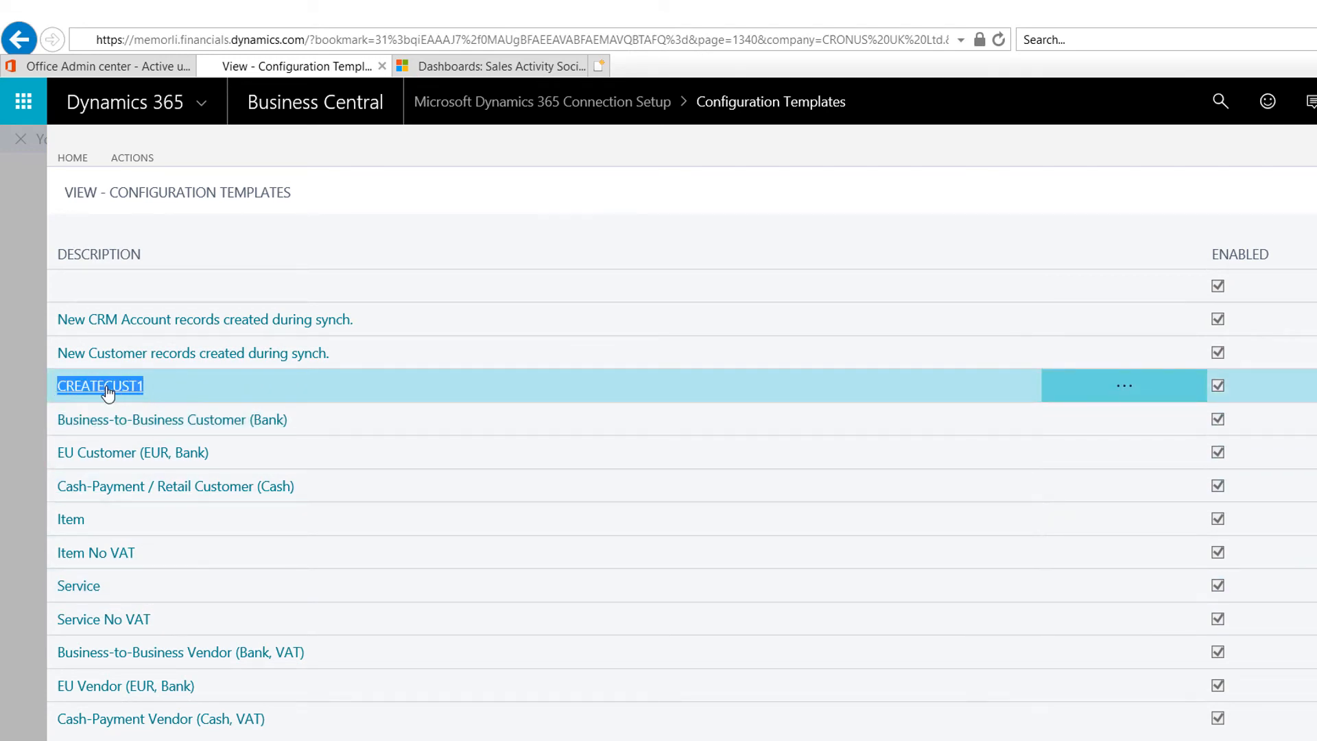
{"action": "left_click", "coordinate": [118, 391]}
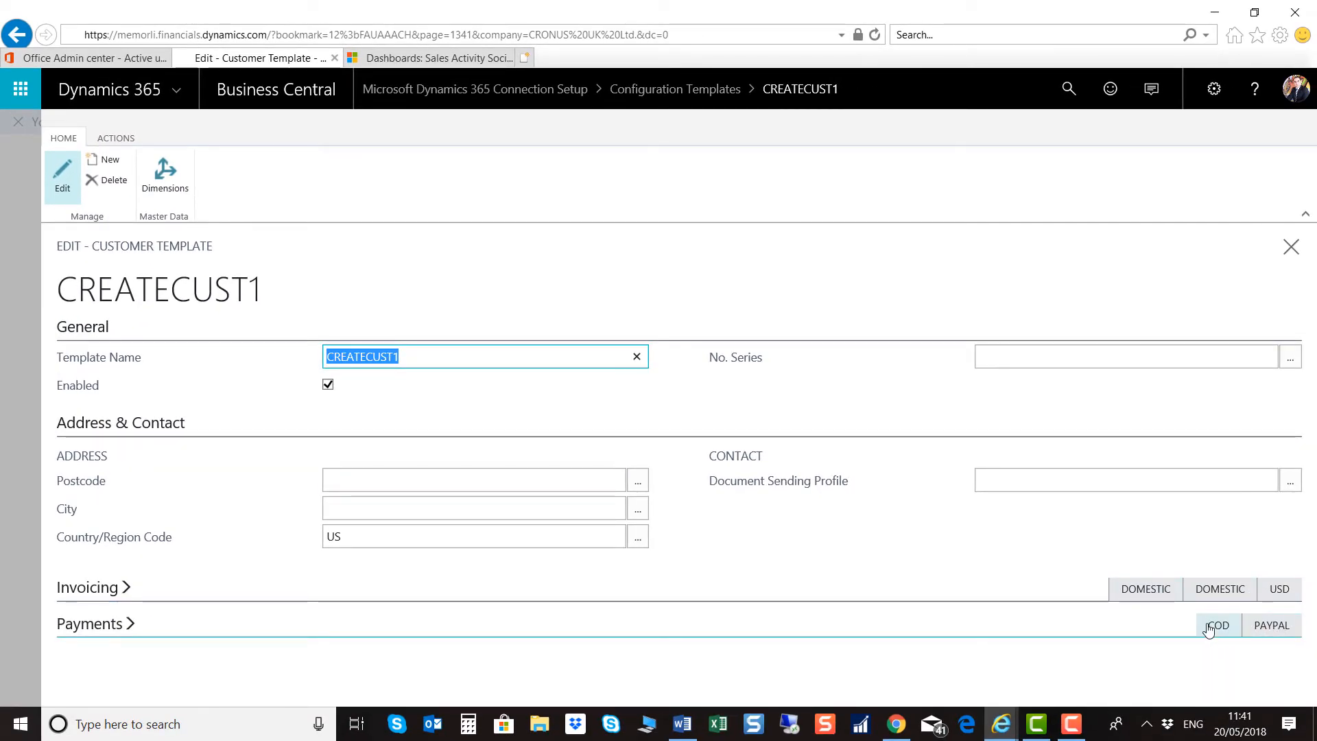
{"action": "left_click", "coordinate": [216, 589]}
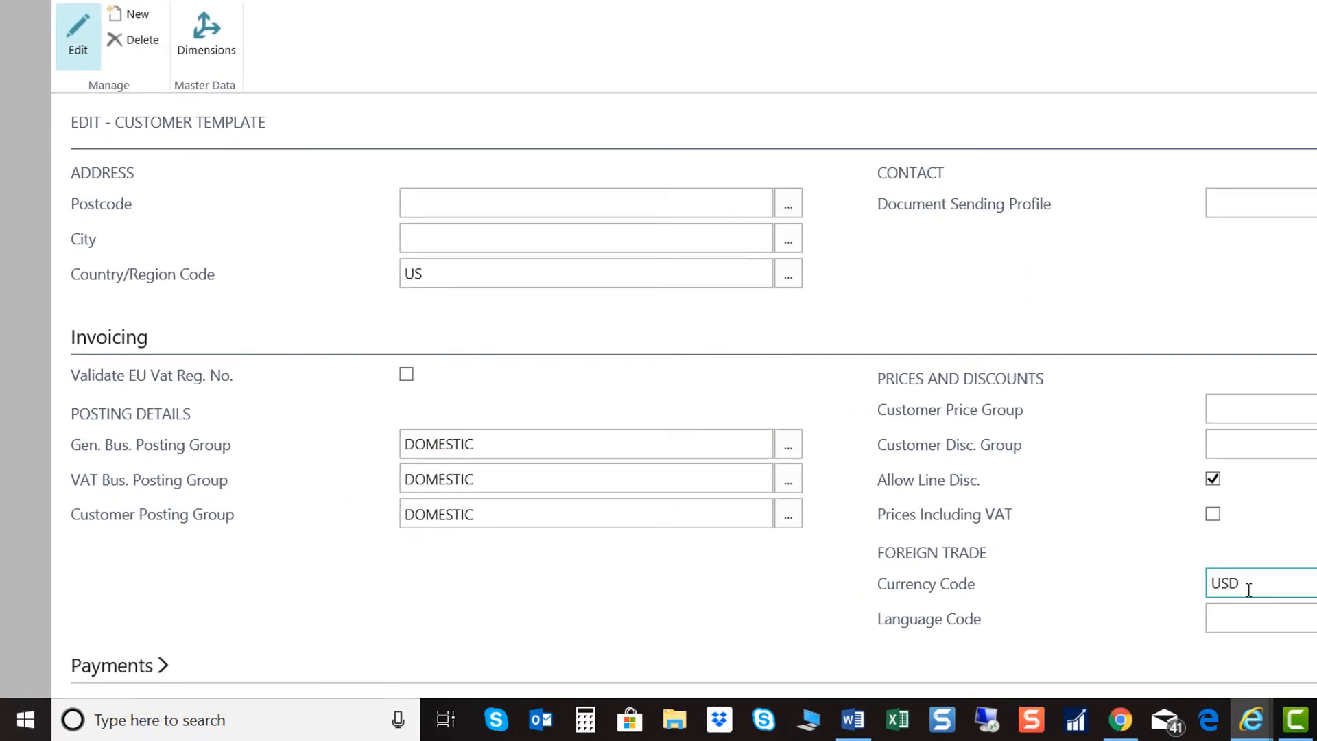
{"action": "scroll", "coordinate": [931, 534], "scroll_direction": "up", "scroll_amount": 3}
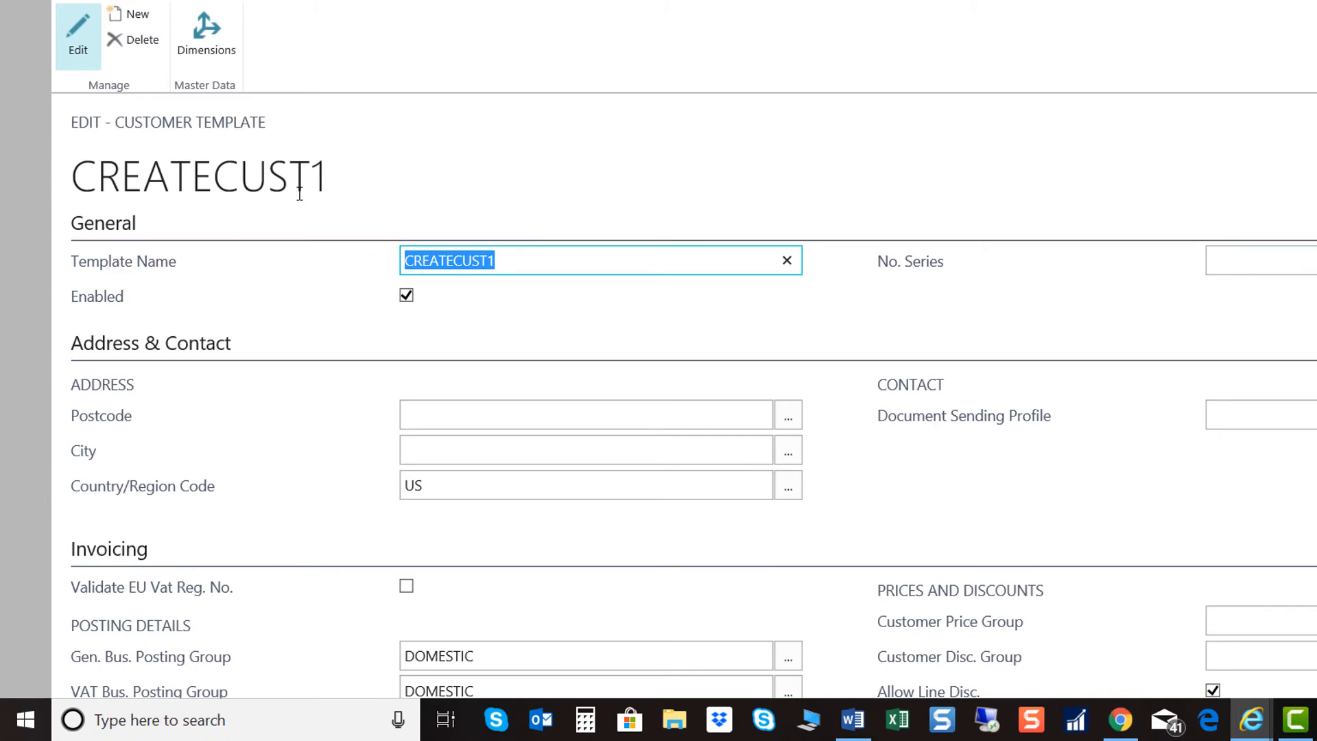
{"action": "key", "text": "Escape"}
{"action": "key", "text": "Escape"}
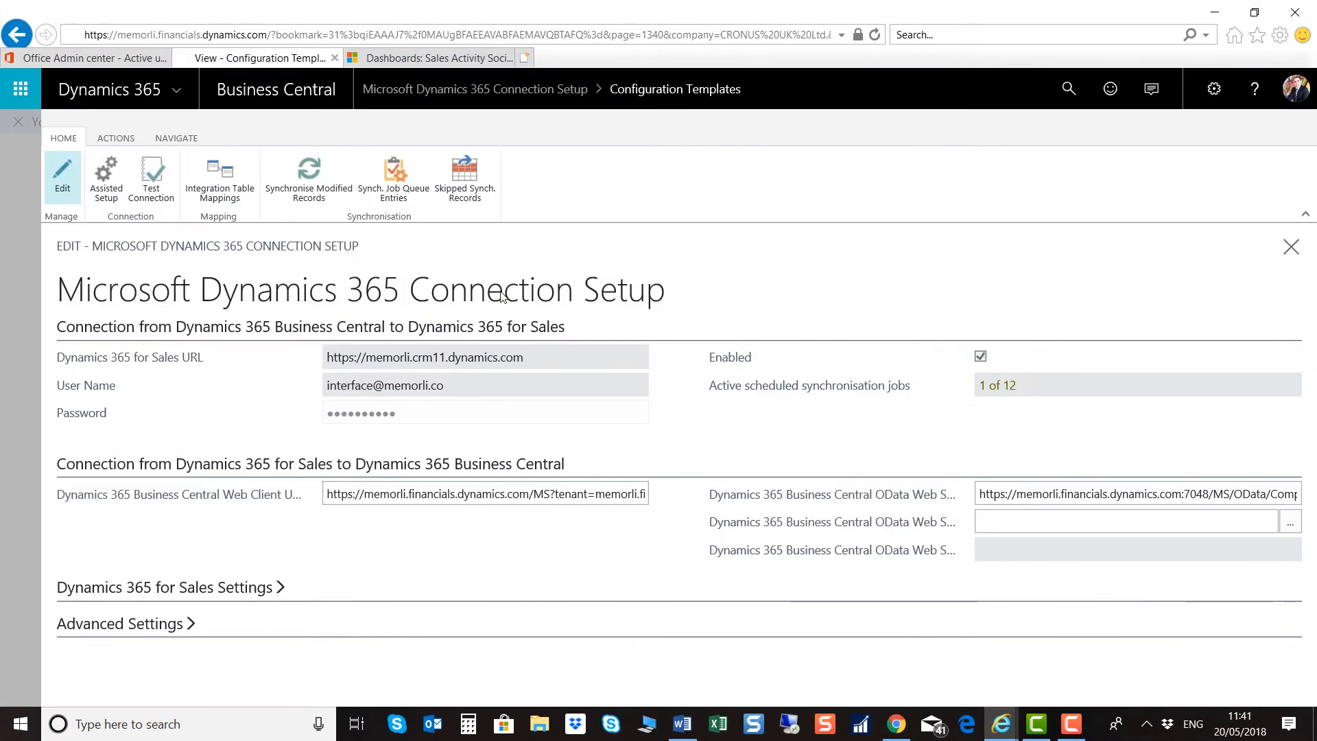
Step: Verify the CUSTOMER mapping's Table Config Template Code stays CUST000001 (CREATECUST1)
{"action": "left_click", "coordinate": [221, 177]}
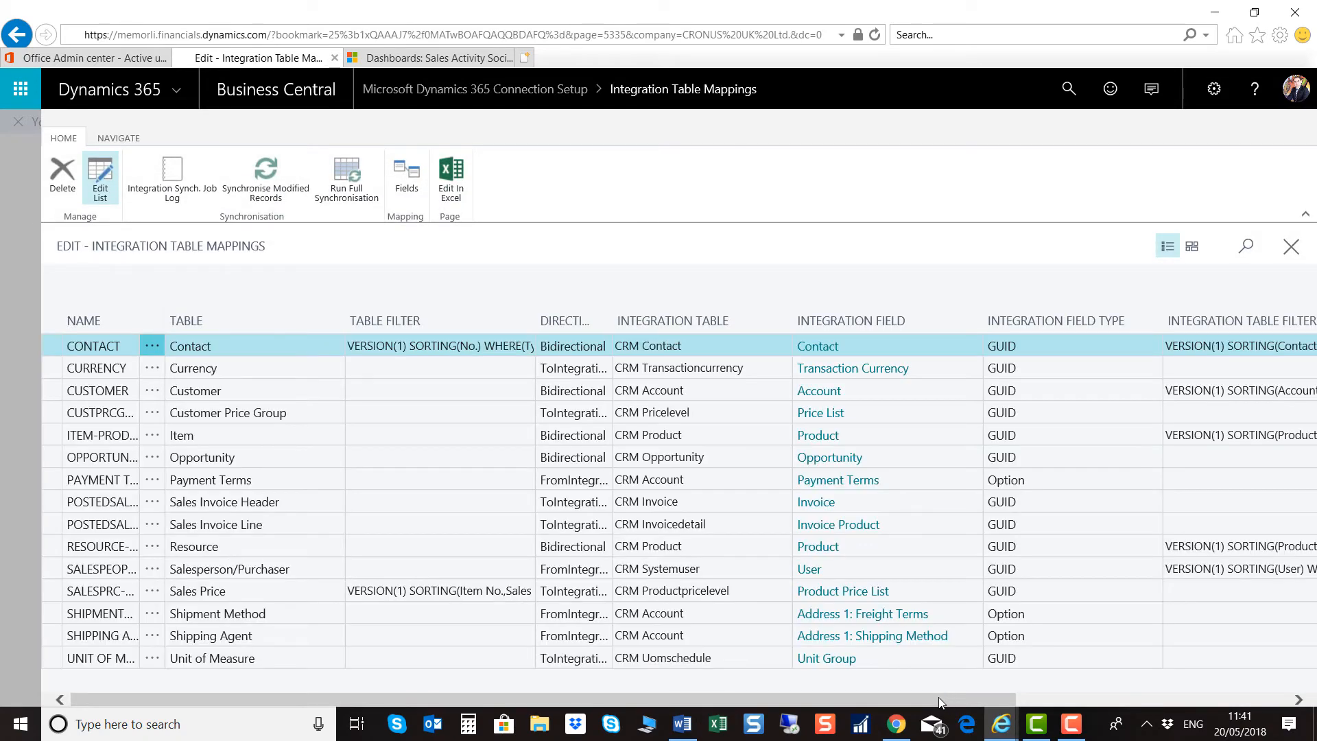
{"action": "left_click", "coordinate": [114, 392]}
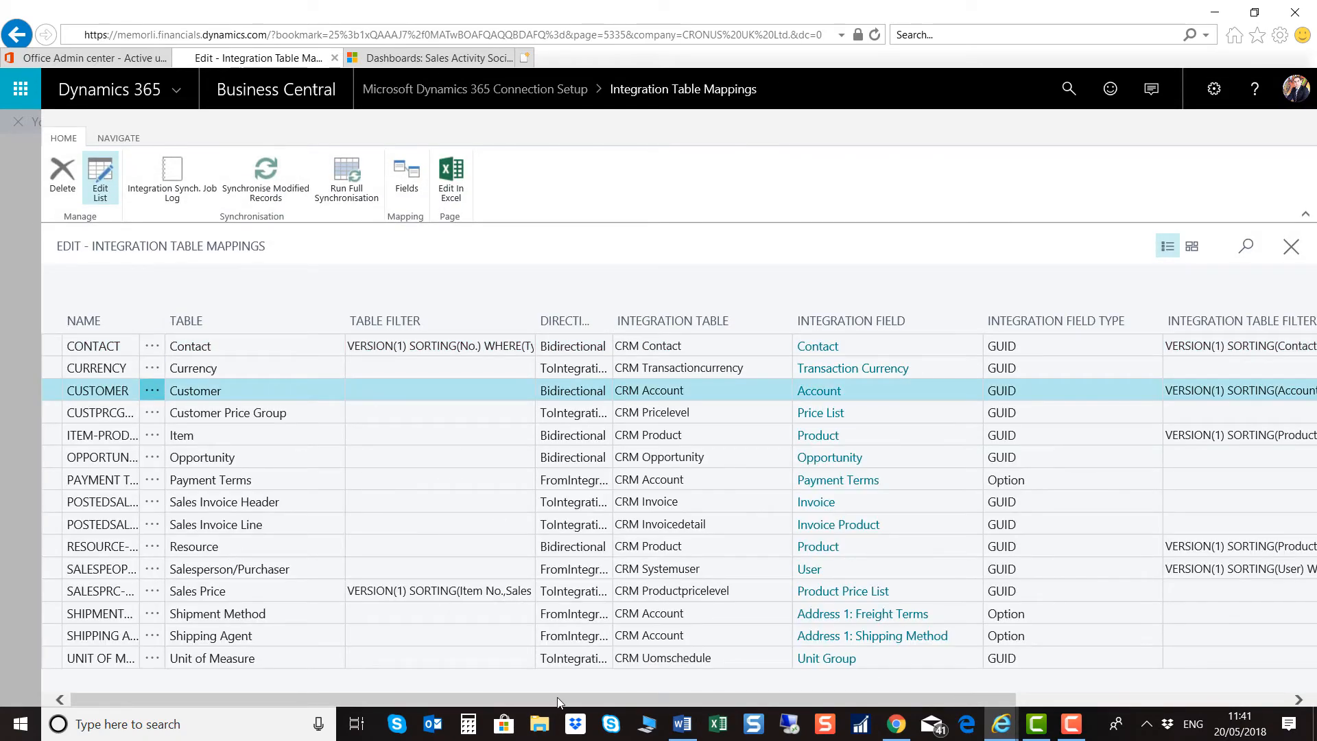
{"action": "left_click_drag", "start_coordinate": [823, 712], "coordinate": [1098, 712]}
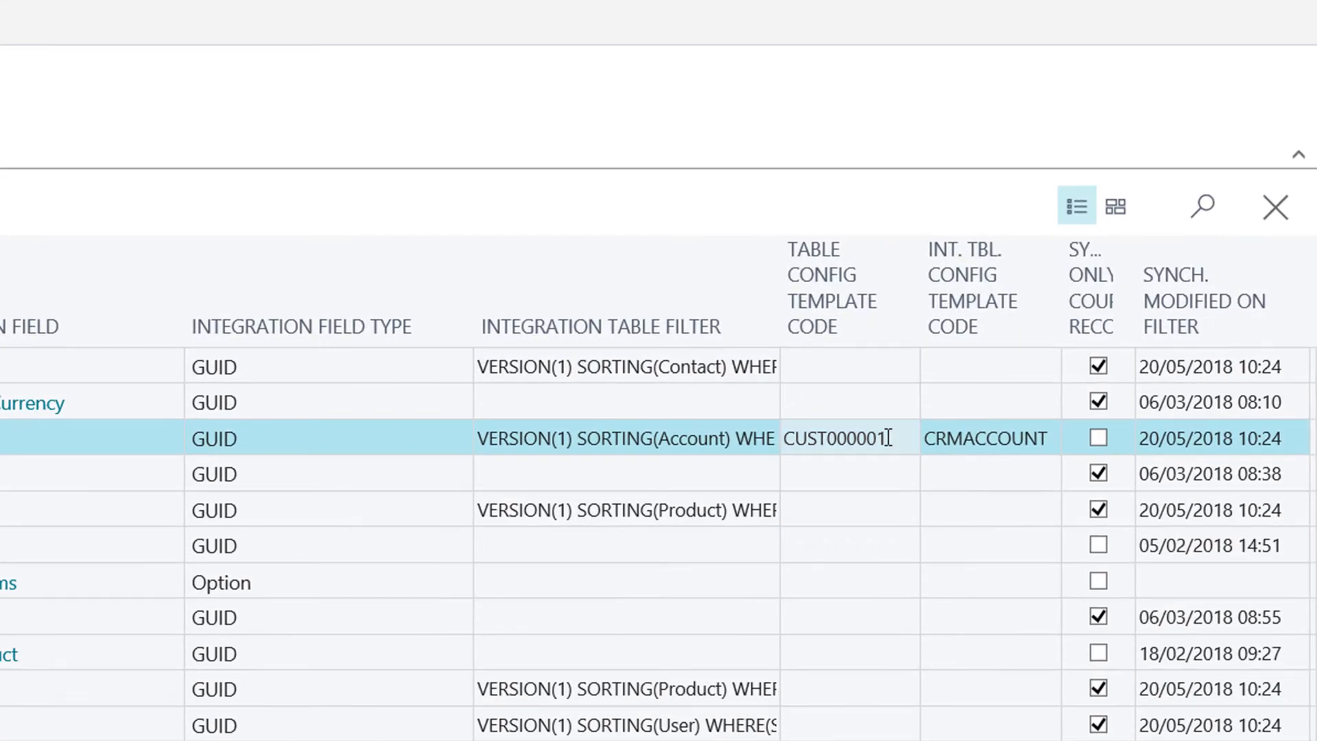
{"action": "left_click", "coordinate": [889, 438]}
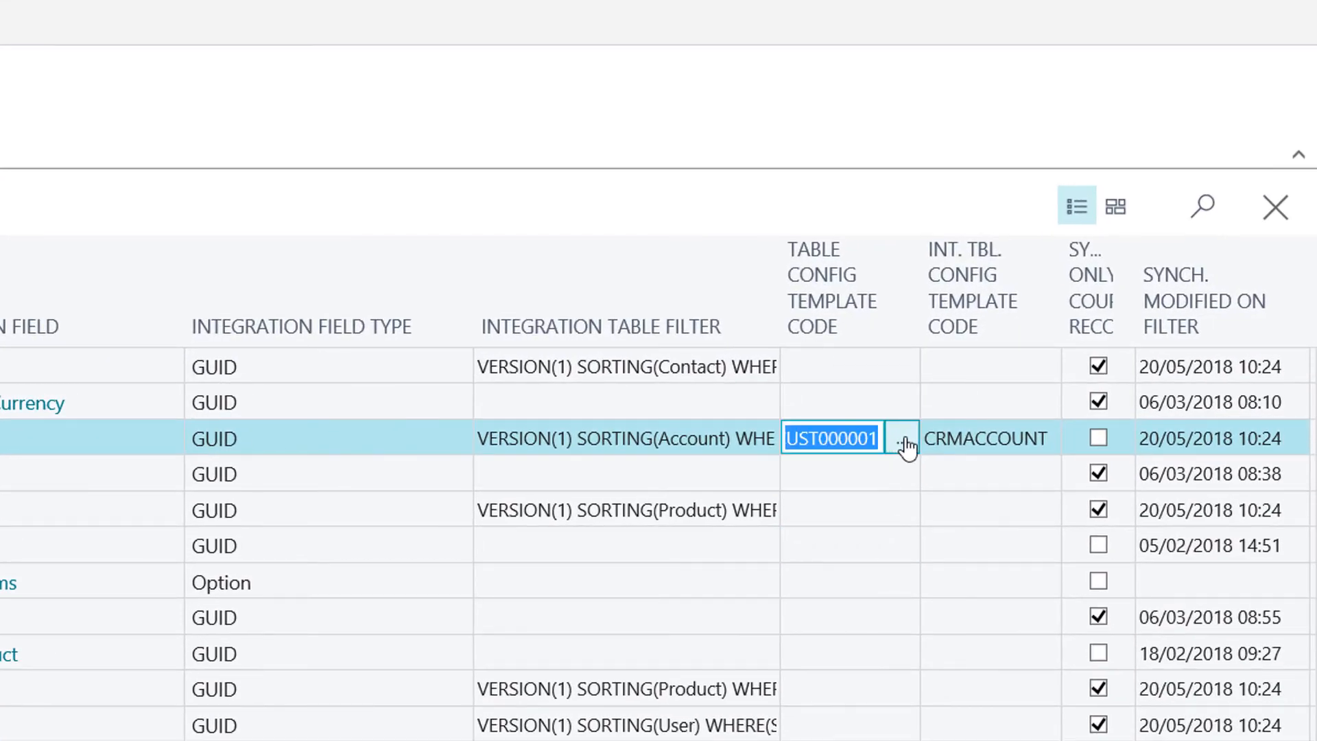
{"action": "left_click", "coordinate": [903, 440]}
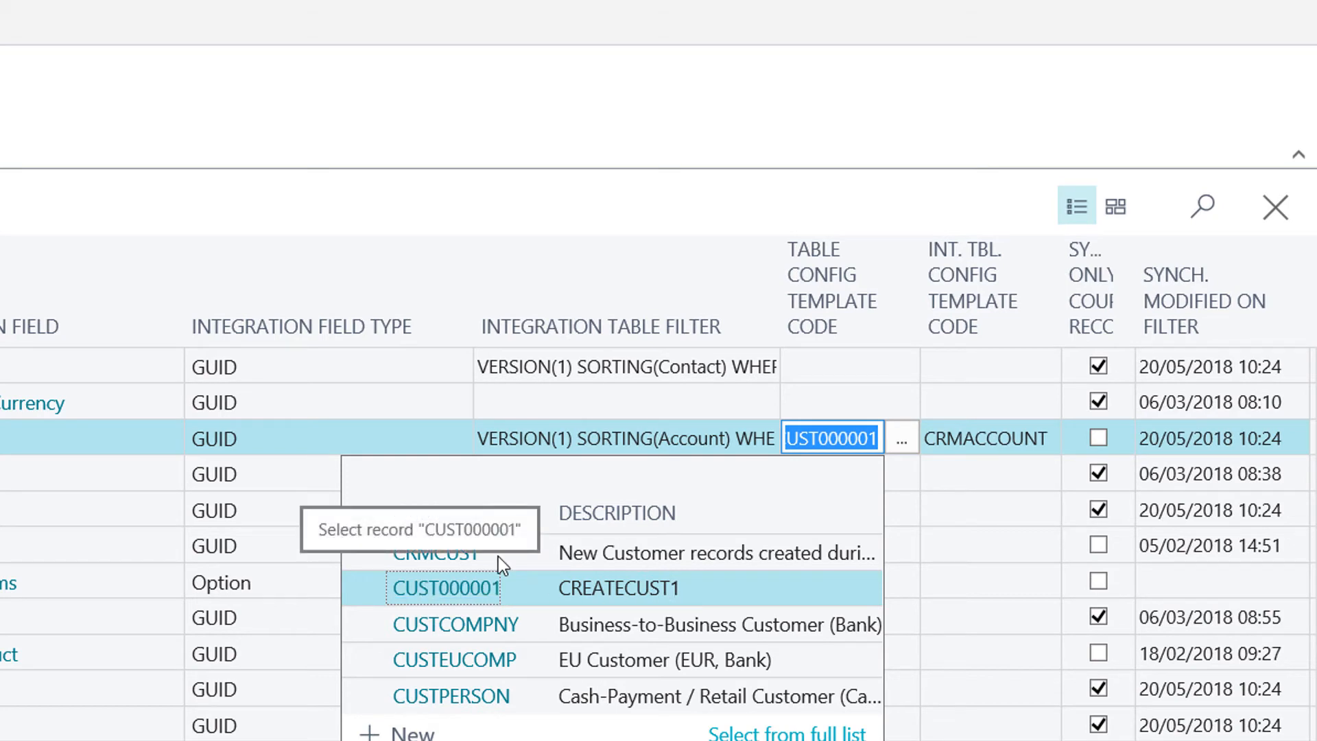
{"action": "left_click", "coordinate": [500, 221]}
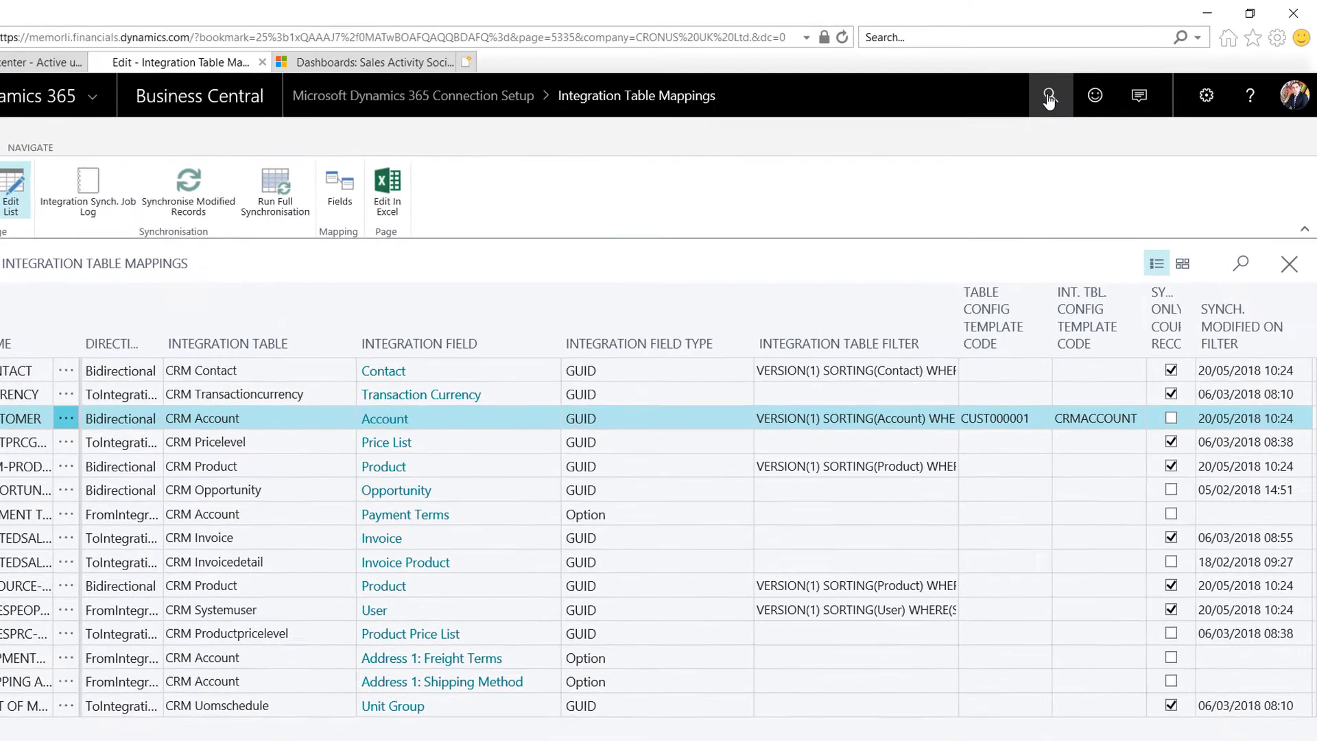
{"action": "left_click", "coordinate": [1067, 88]}
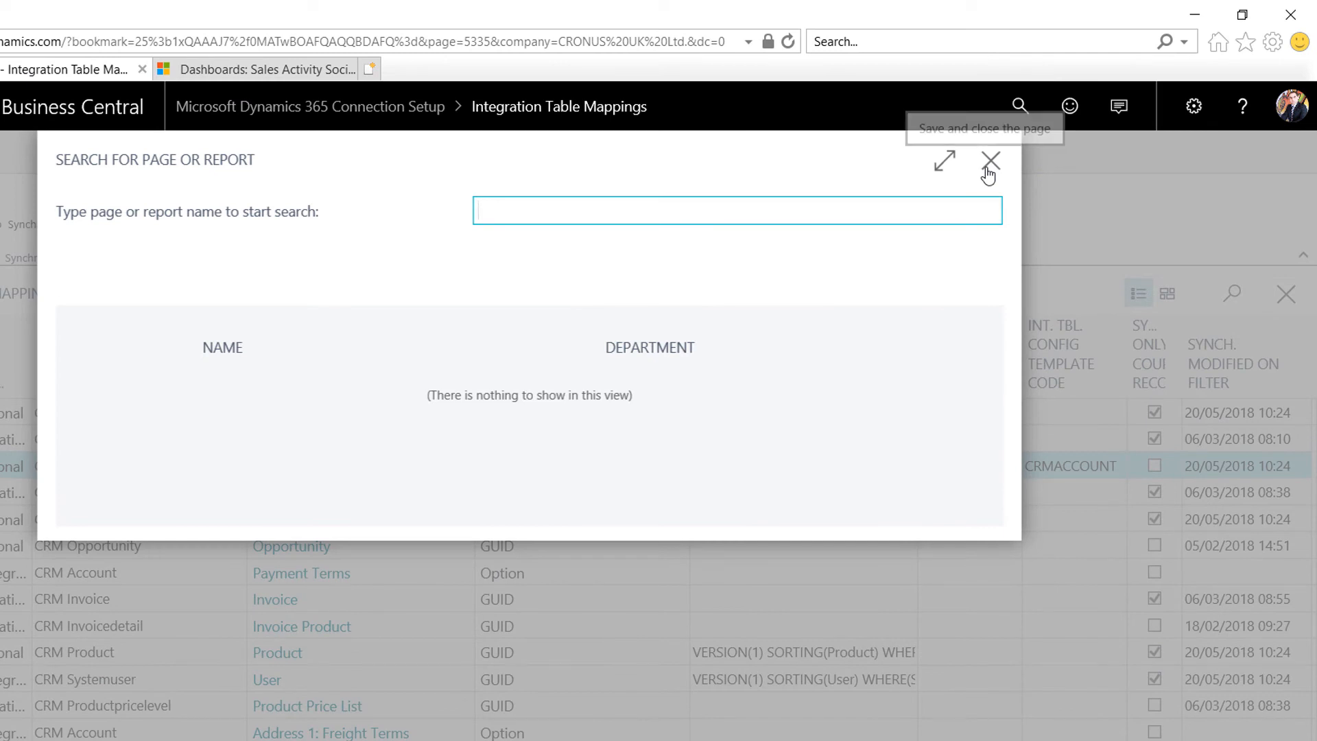
Step: Open the Customers list via a 'customers' search, then switch to the Sales Activity Social dashboard
{"action": "type", "text": "customer"}
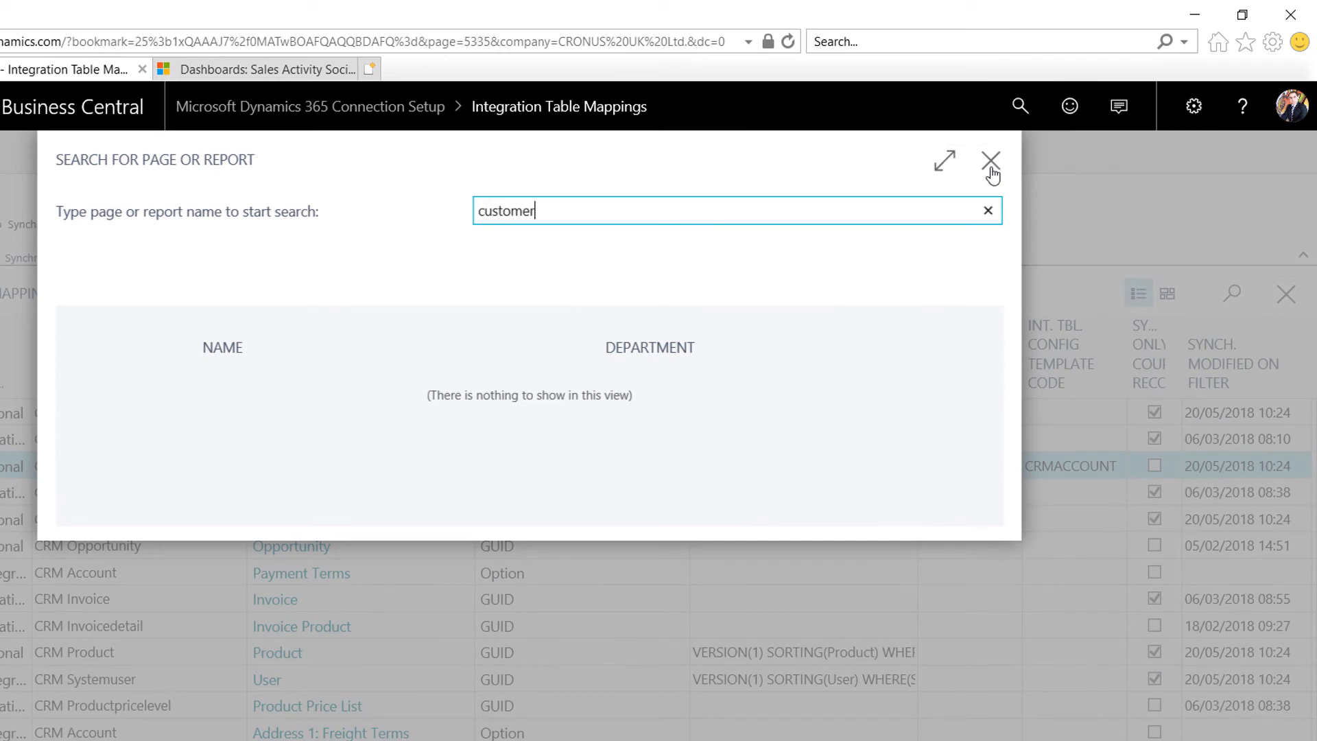
{"action": "type", "text": "s"}
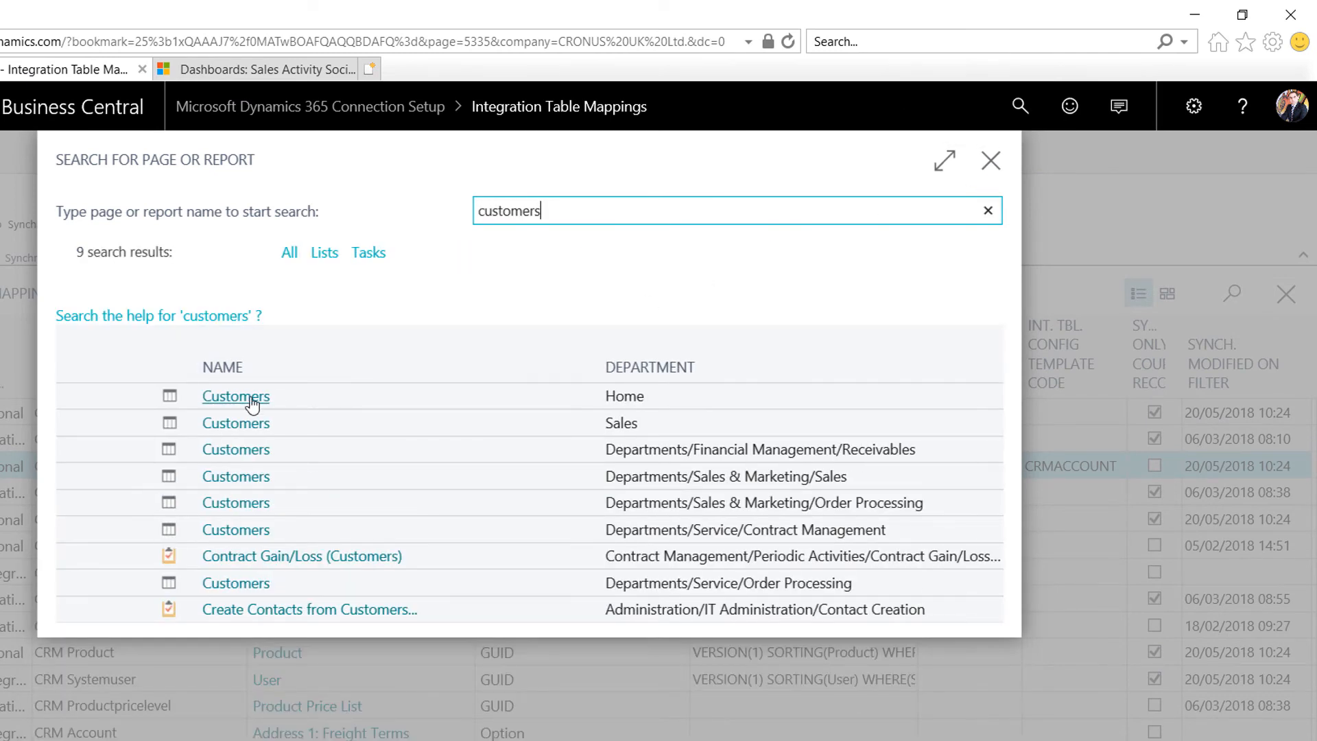
{"action": "left_click", "coordinate": [252, 403]}
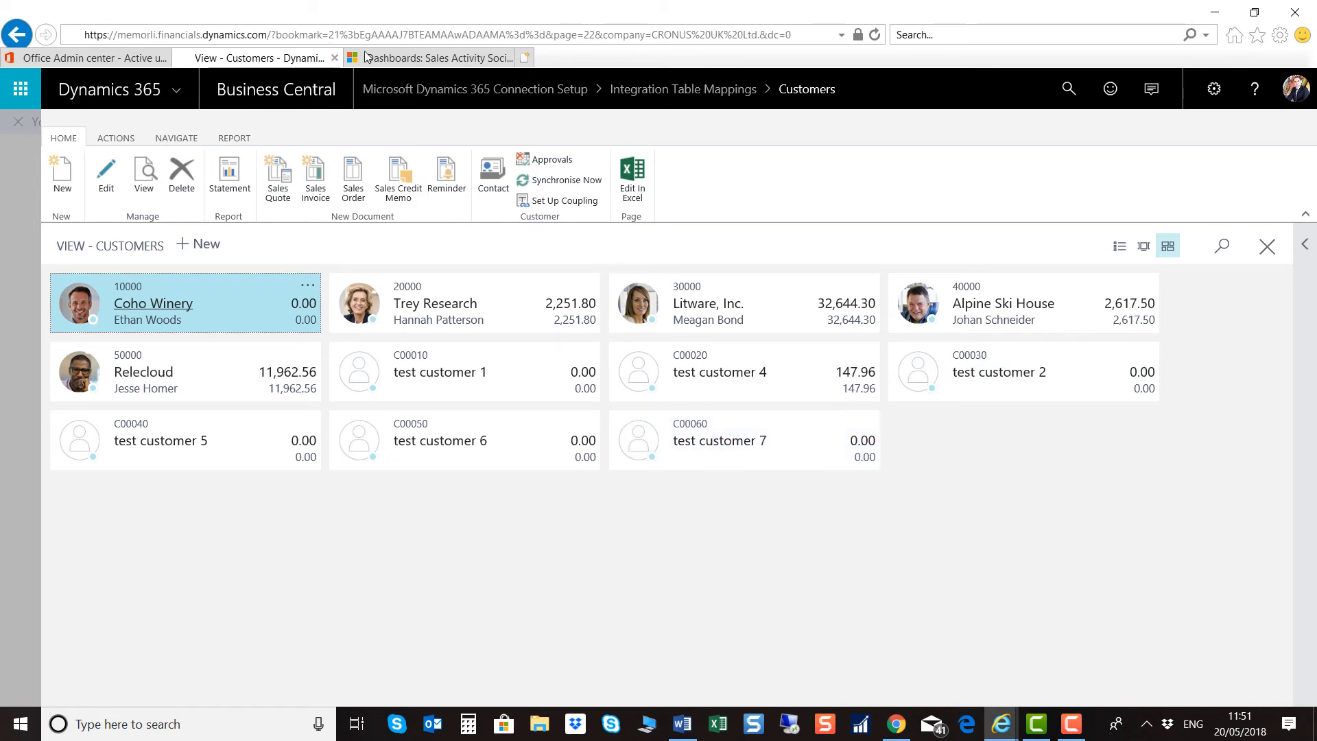
{"action": "left_click", "coordinate": [426, 58]}
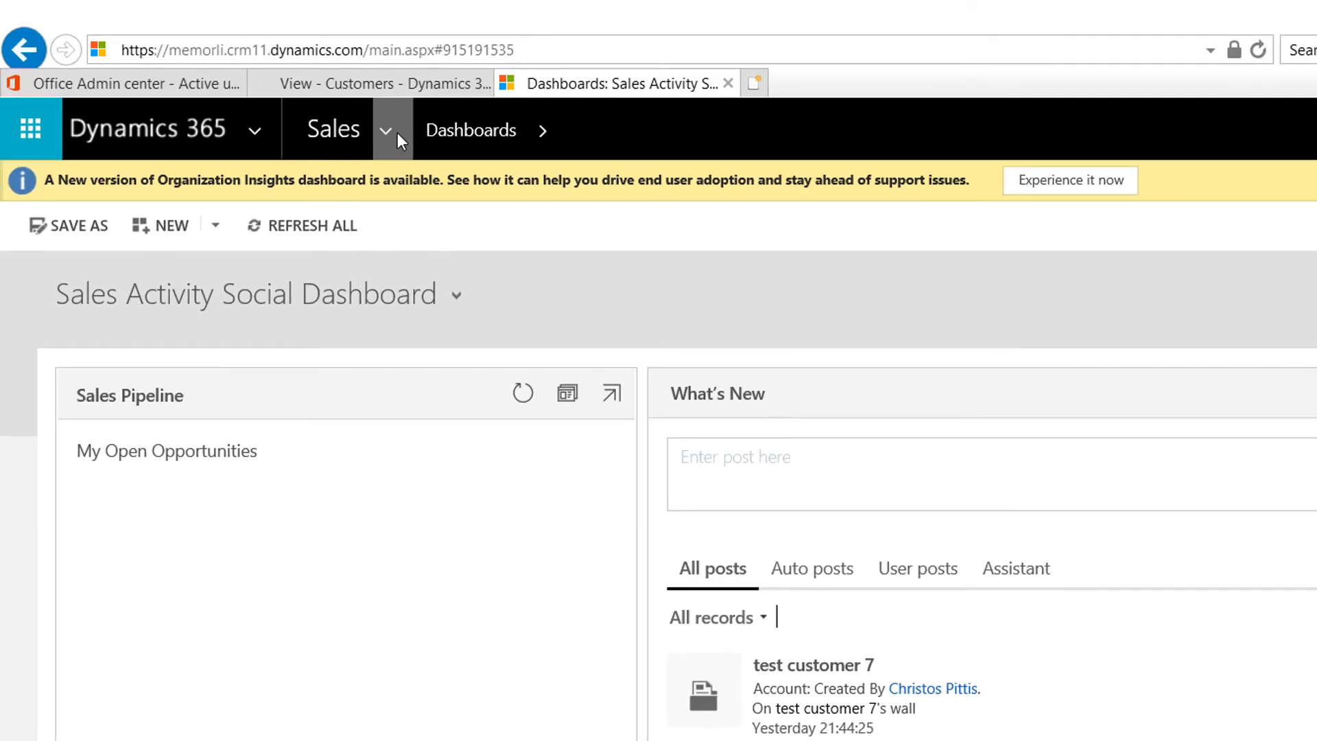
Step: Create and save a new Sales account named 'test customer 8'
{"action": "left_click", "coordinate": [382, 130]}
{"action": "left_click", "coordinate": [372, 364]}
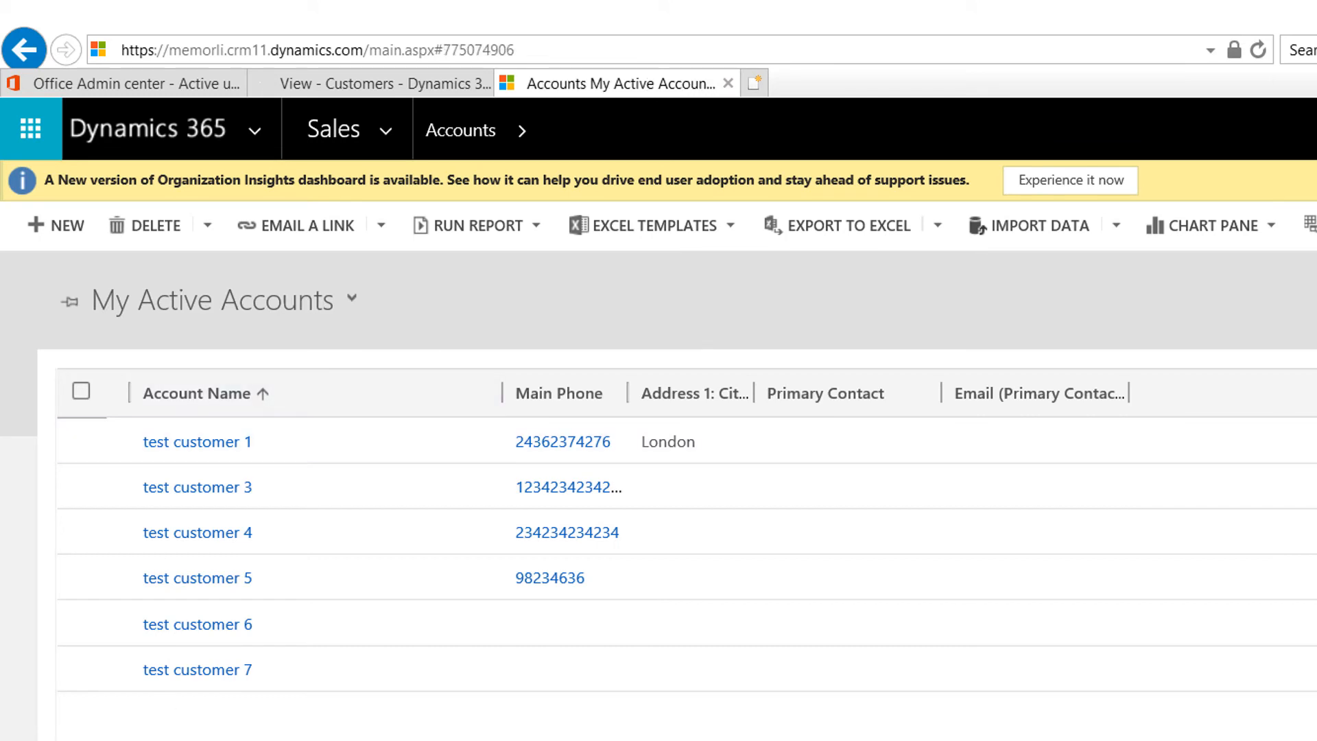
{"action": "left_click", "coordinate": [69, 229]}
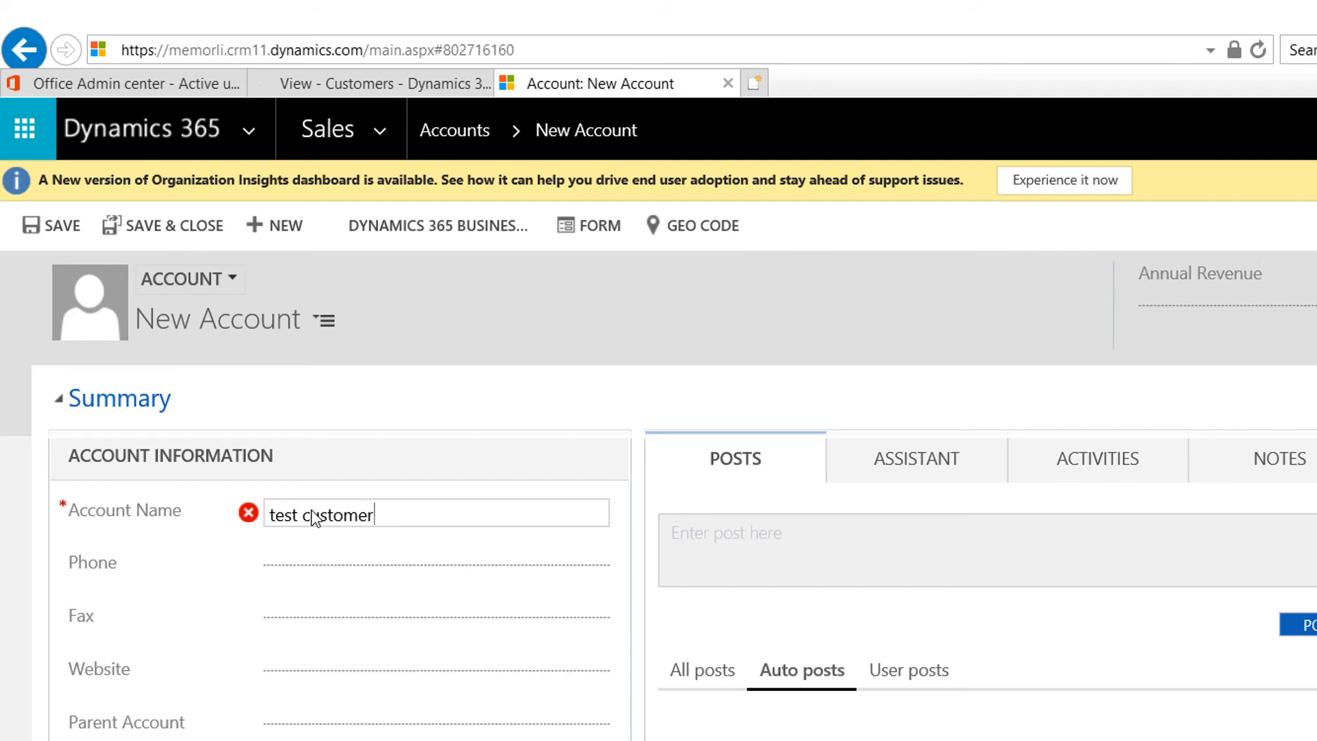
{"action": "left_click", "coordinate": [60, 226]}
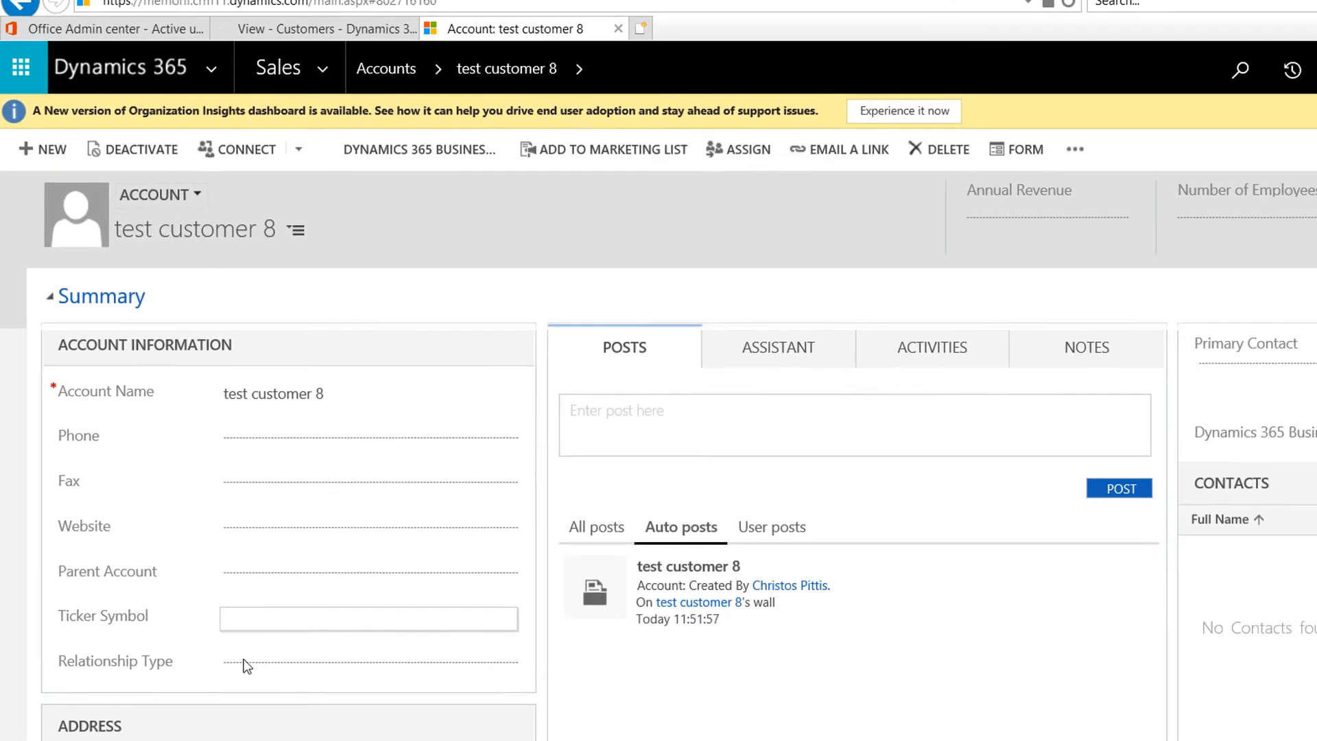
Step: Set the account's Relationship Type to Customer, save, and return to Business Central Customers
{"action": "left_click", "coordinate": [247, 663]}
{"action": "left_click", "coordinate": [273, 713]}
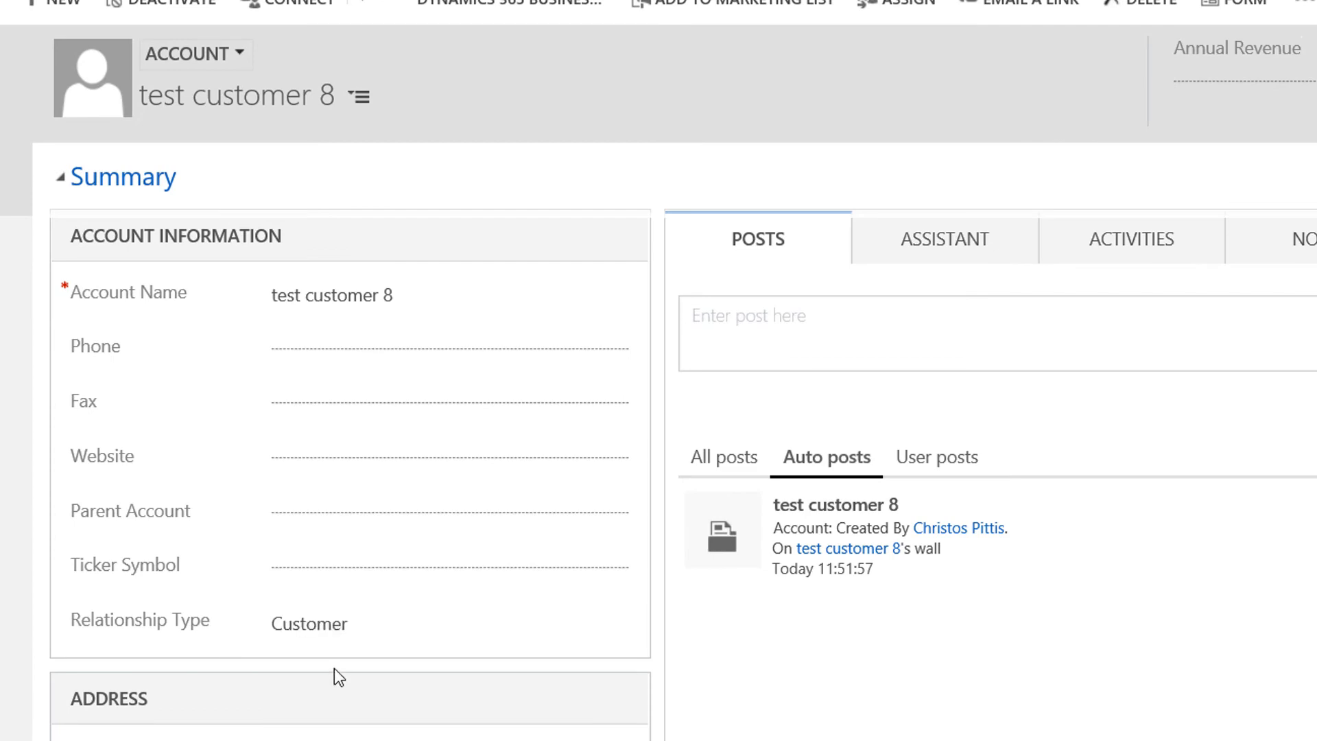
{"action": "scroll", "coordinate": [252, 417], "scroll_direction": "down", "scroll_amount": 4}
{"action": "scroll", "coordinate": [298, 392], "scroll_direction": "up", "scroll_amount": 1}
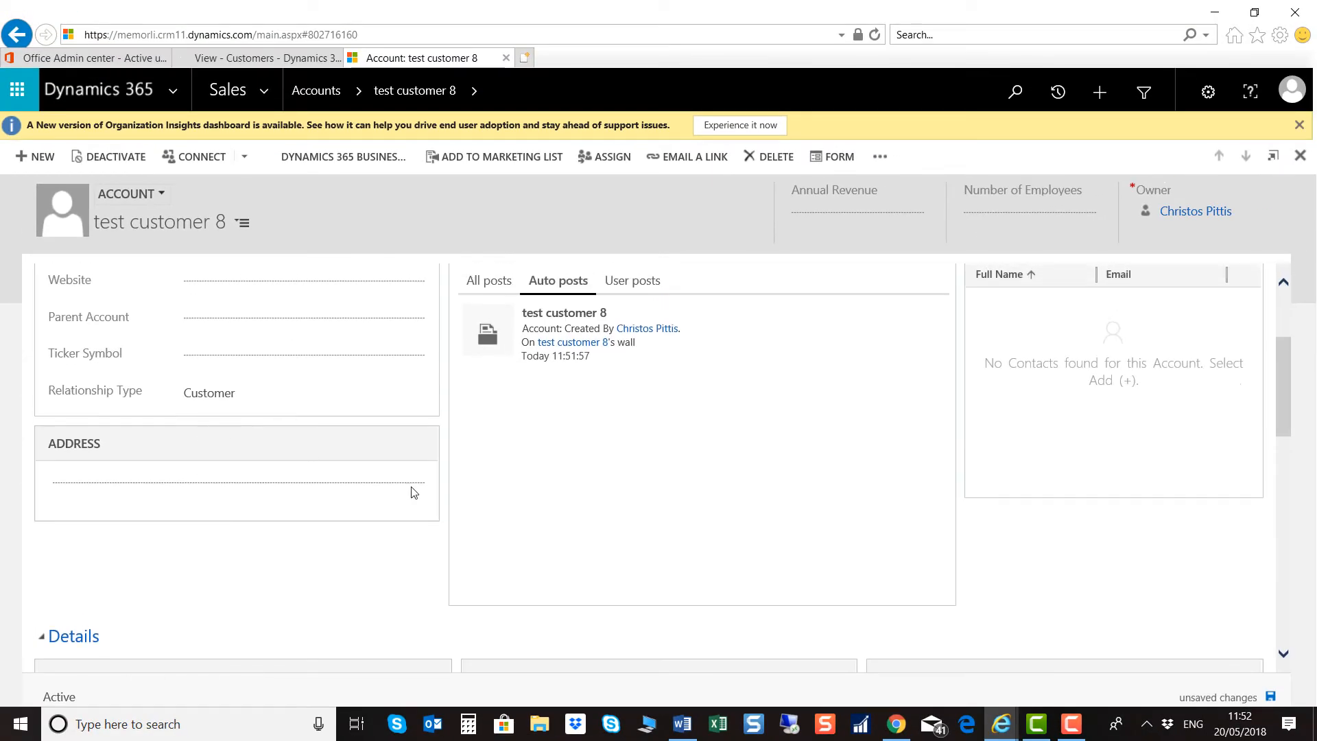
{"action": "left_click", "coordinate": [1270, 698]}
{"action": "scroll", "coordinate": [241, 558], "scroll_direction": "up", "scroll_amount": 3}
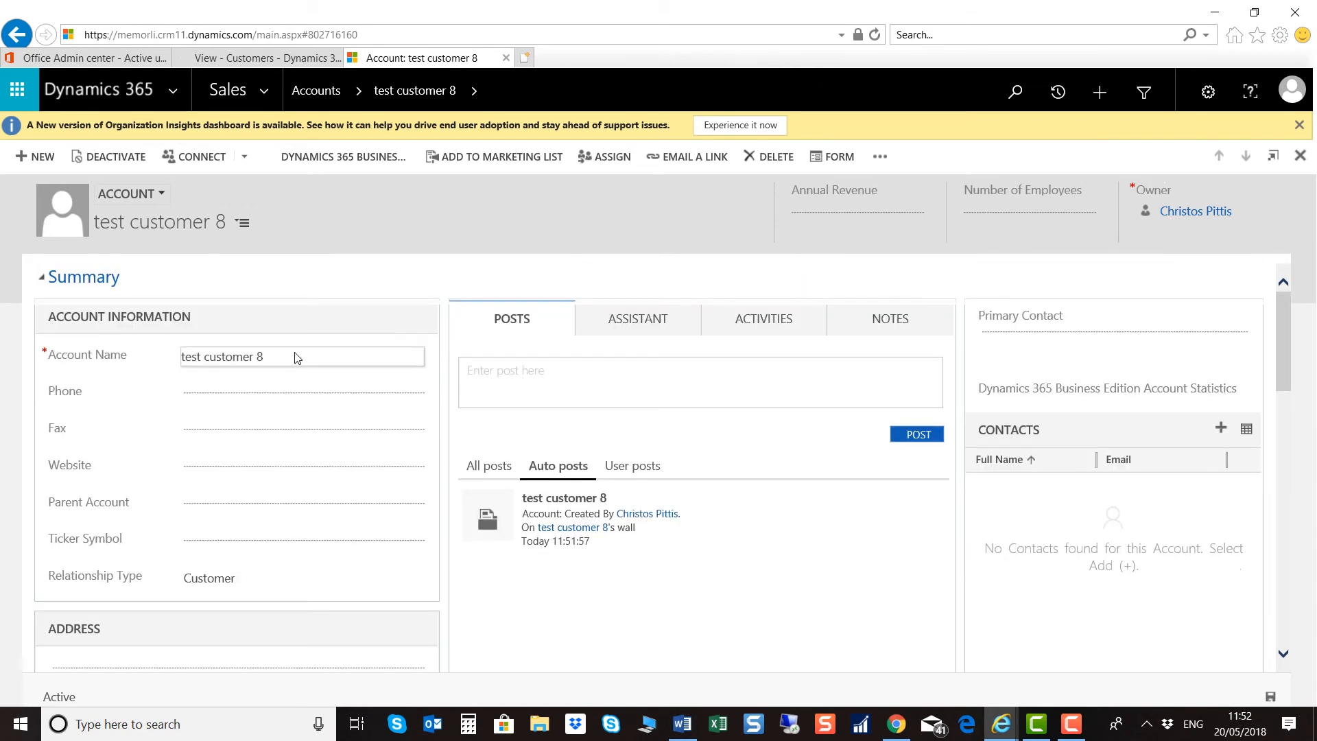
{"action": "left_click", "coordinate": [285, 59]}
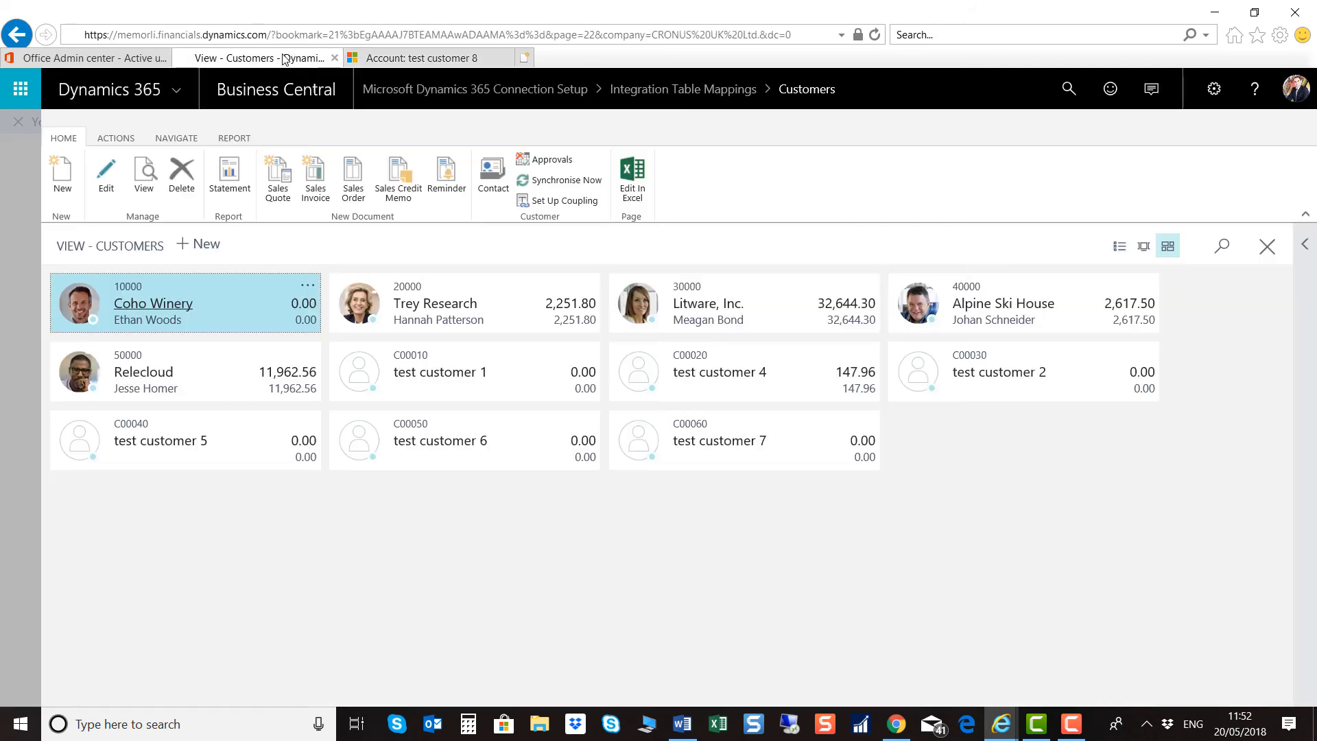
Step: Set the CUSTOMER sync job queue entry to Ready and check its log entries show Success
{"action": "left_click", "coordinate": [1068, 89]}
{"action": "type", "text": "365"}
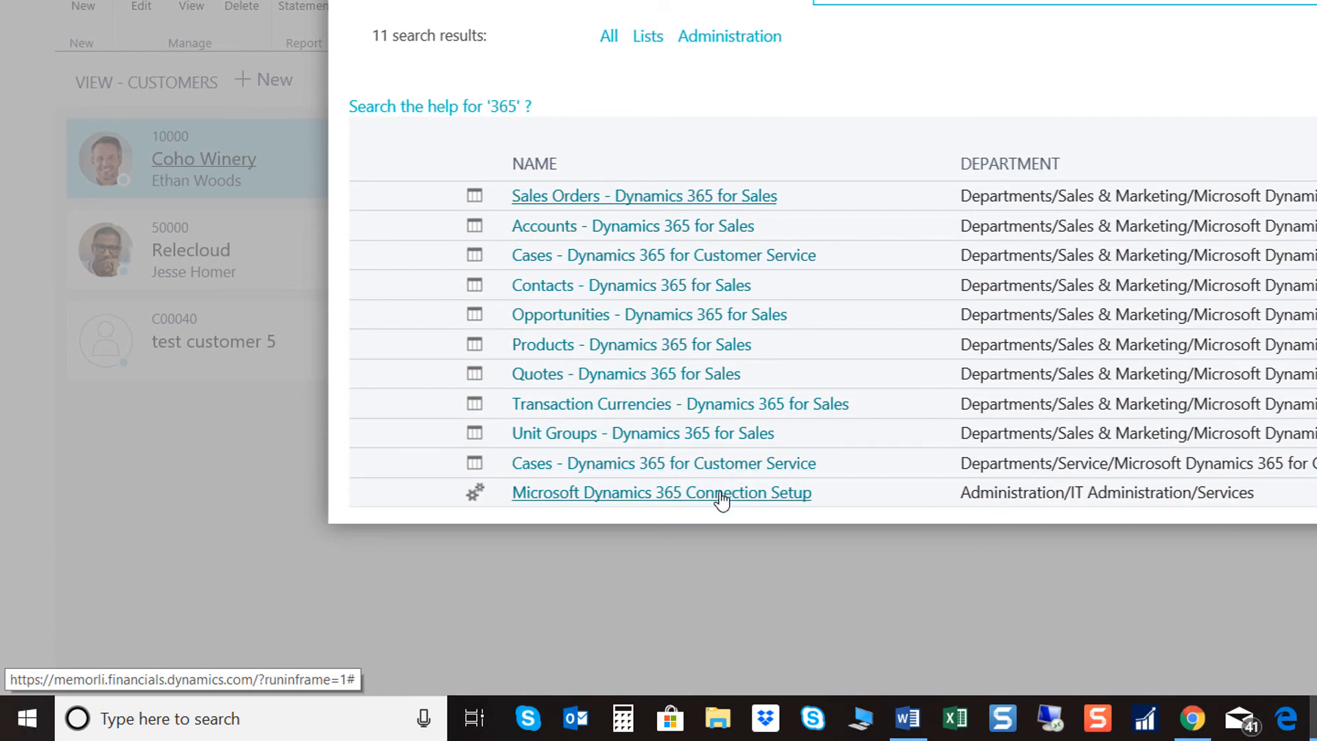
{"action": "left_click", "coordinate": [720, 494]}
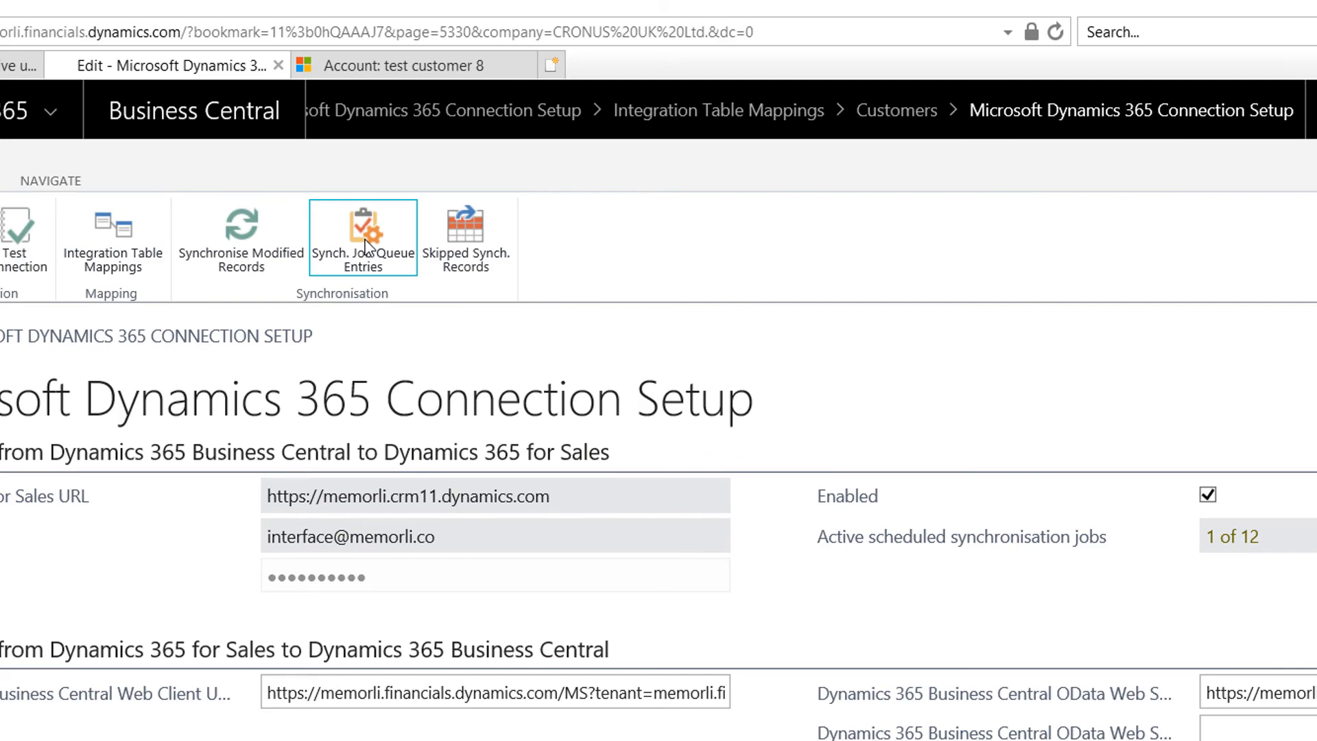
{"action": "left_click", "coordinate": [365, 245]}
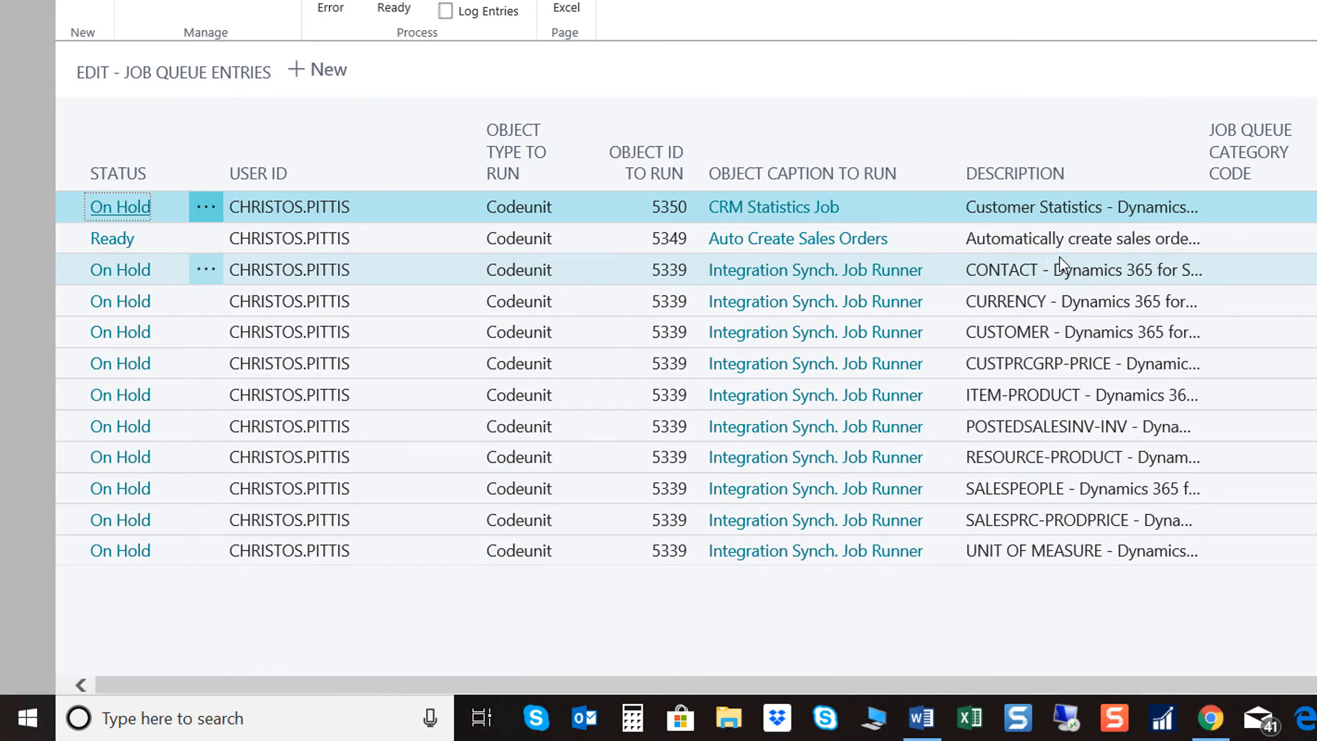
{"action": "left_click", "coordinate": [1033, 333]}
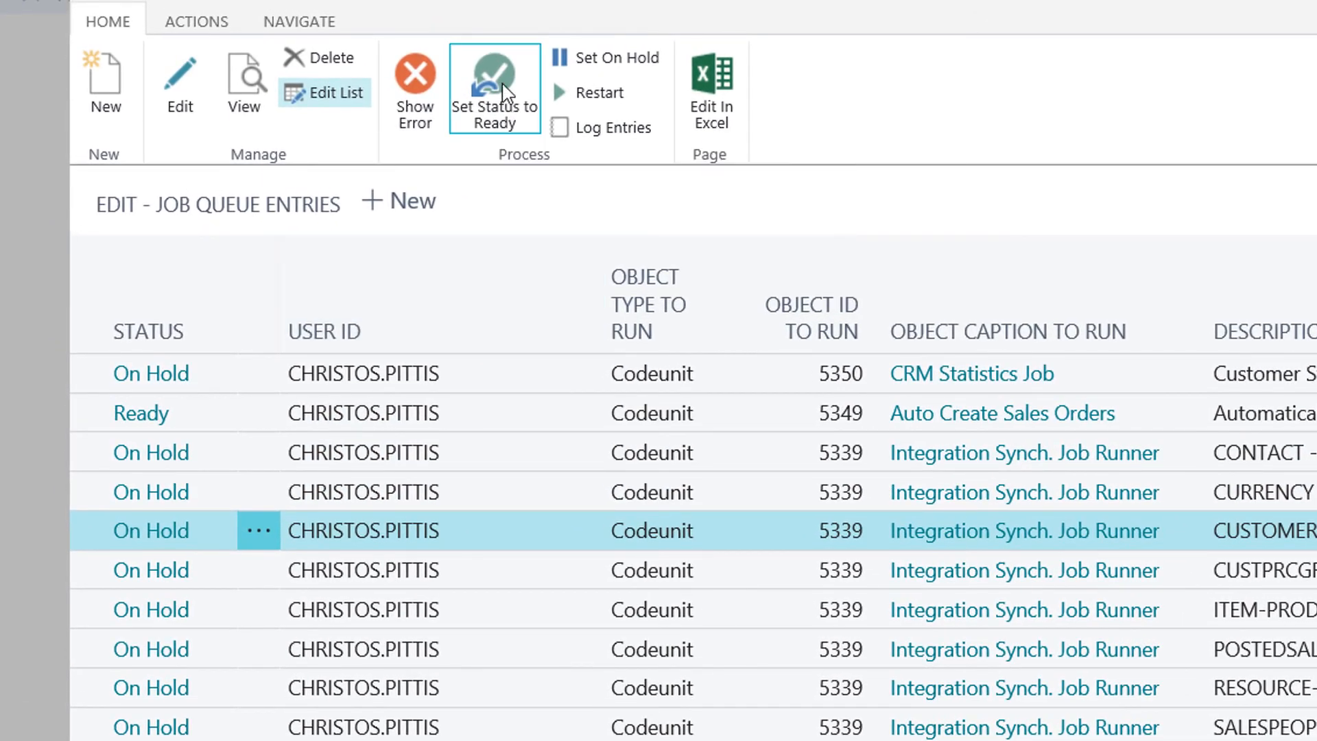
{"action": "left_click", "coordinate": [487, 71]}
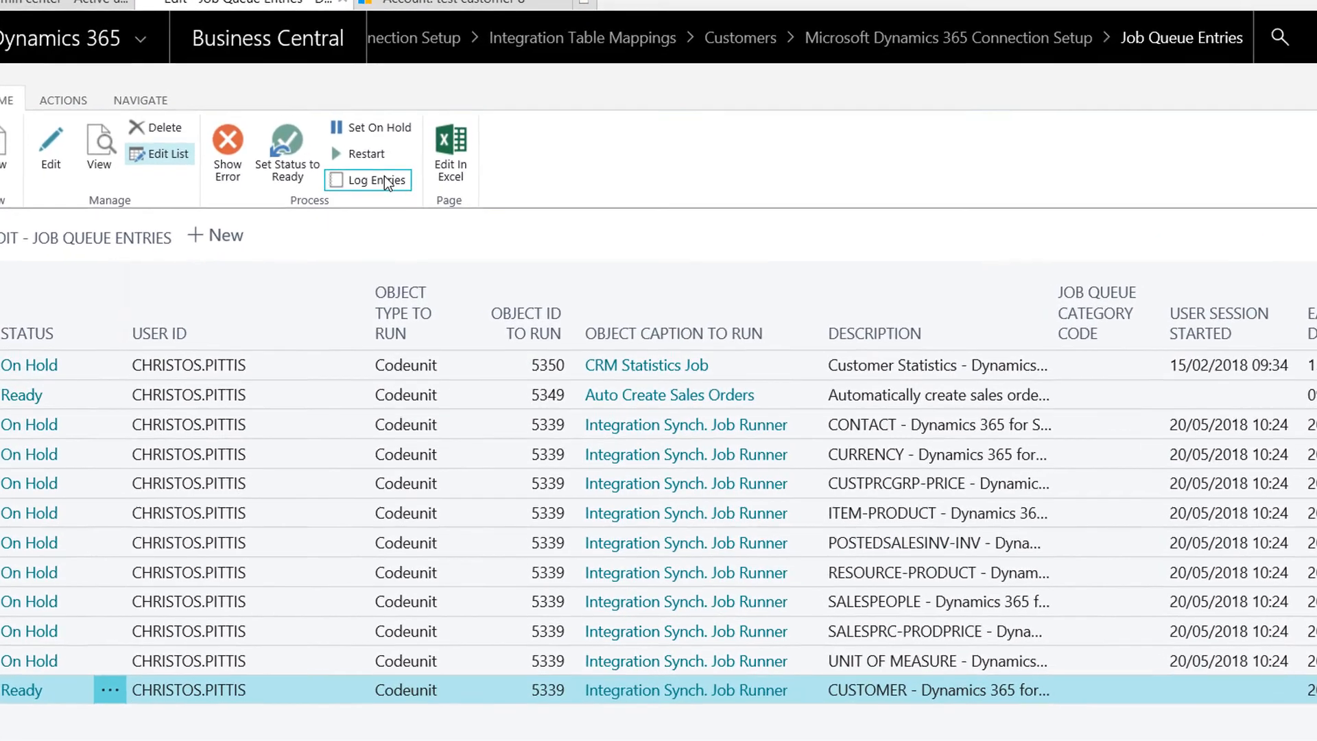
{"action": "left_click", "coordinate": [386, 160]}
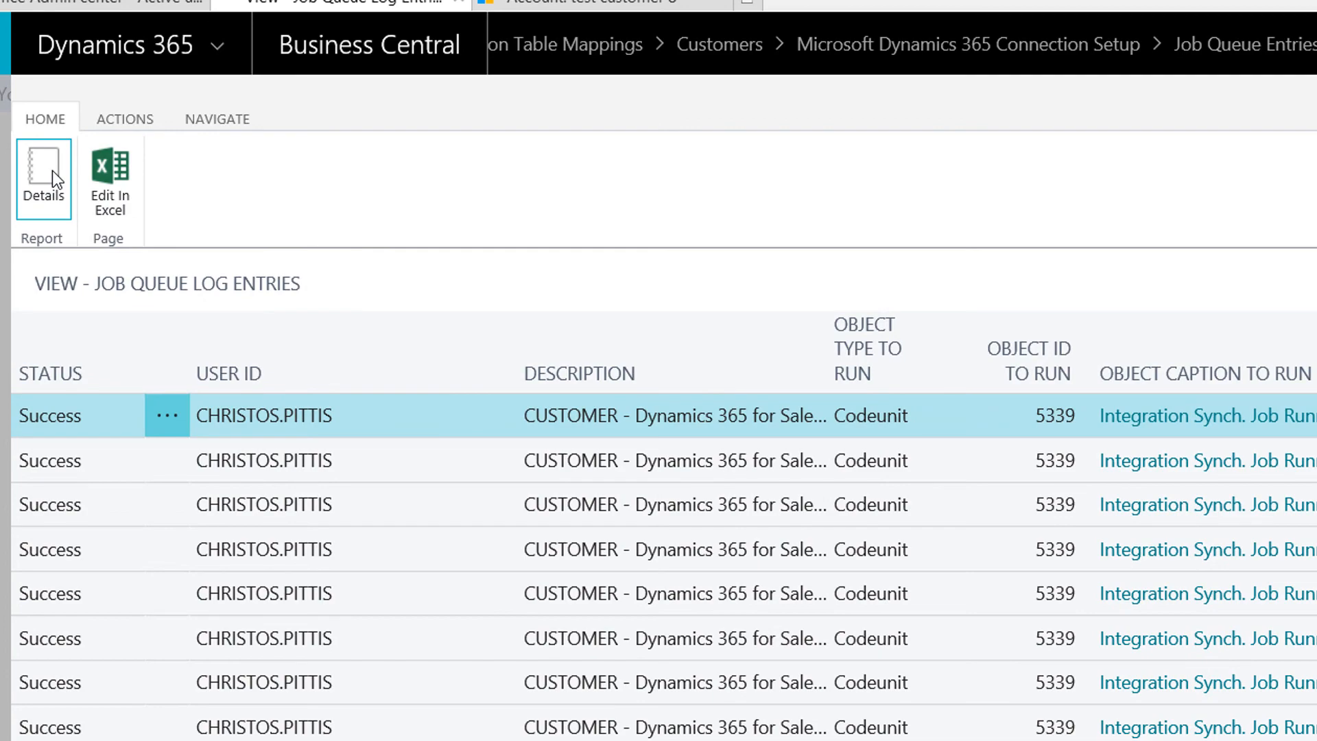
Step: Confirm the sync inserted 1 record, then open Customers via 'cust' to find test customer 8 (C00070)
{"action": "left_click", "coordinate": [52, 170]}
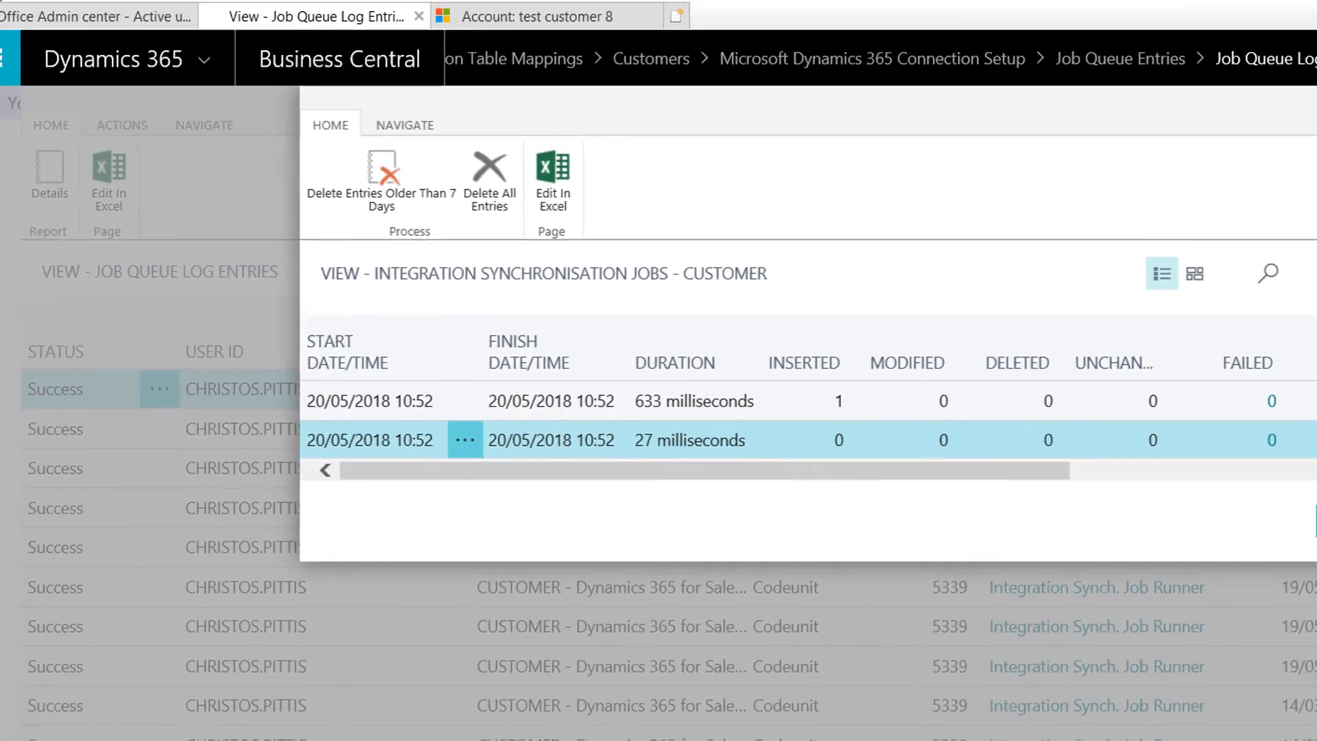
{"action": "key", "text": "Escape"}
{"action": "left_click", "coordinate": [1064, 89]}
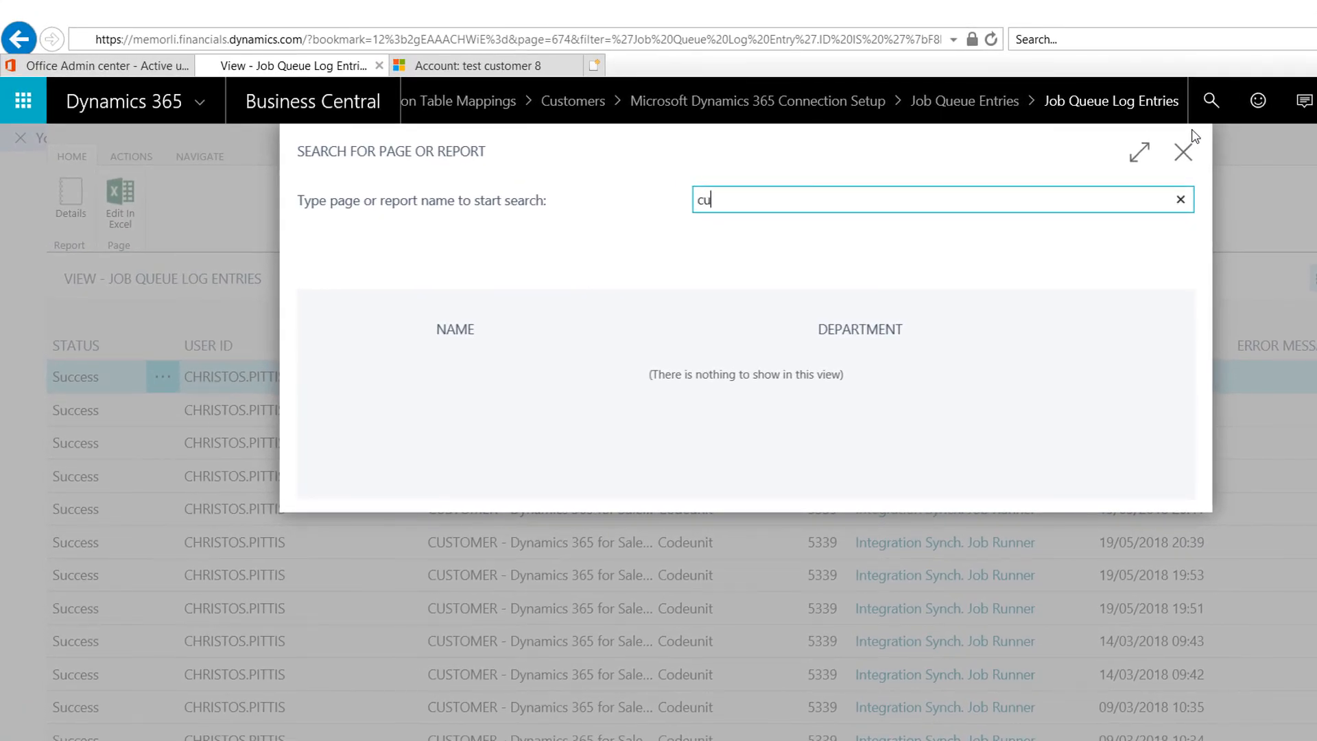
{"action": "type", "text": "customer"}
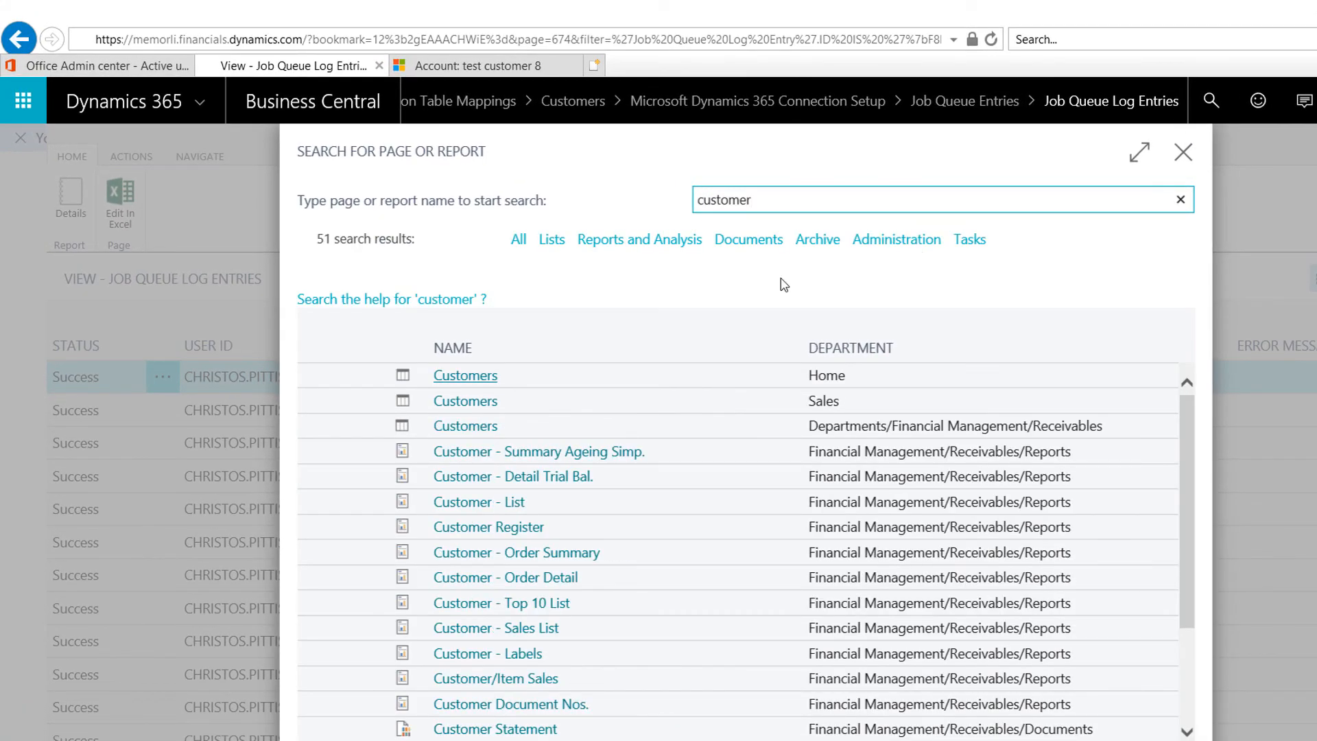
{"action": "left_click", "coordinate": [469, 379]}
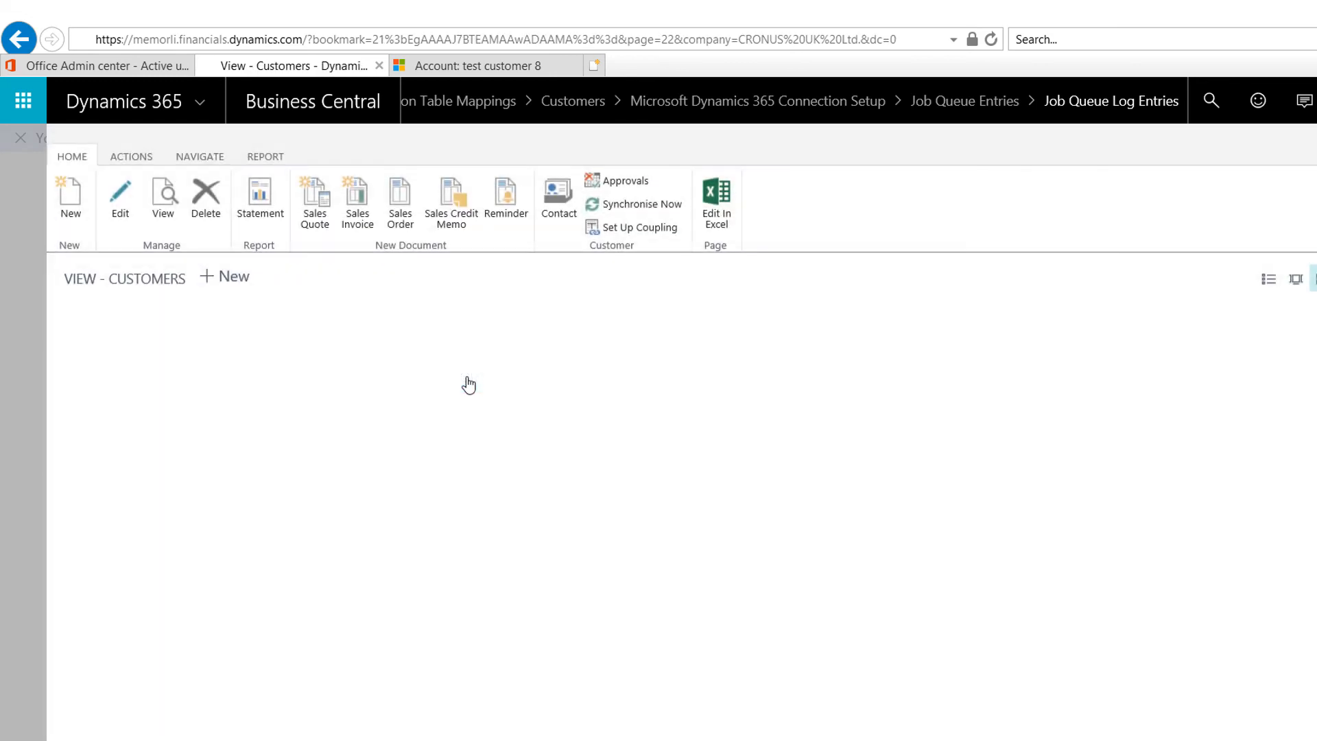